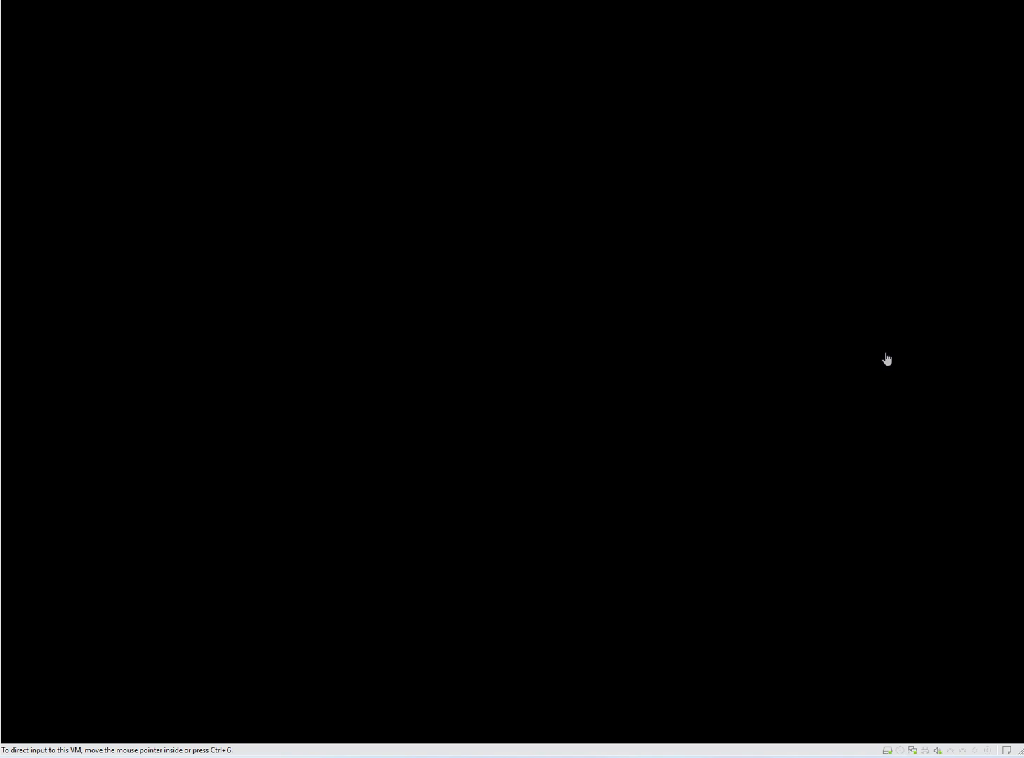
# Log in to IBM TRIRIGA with the prefilled system account credentials.
pyautogui.click(536, 186)
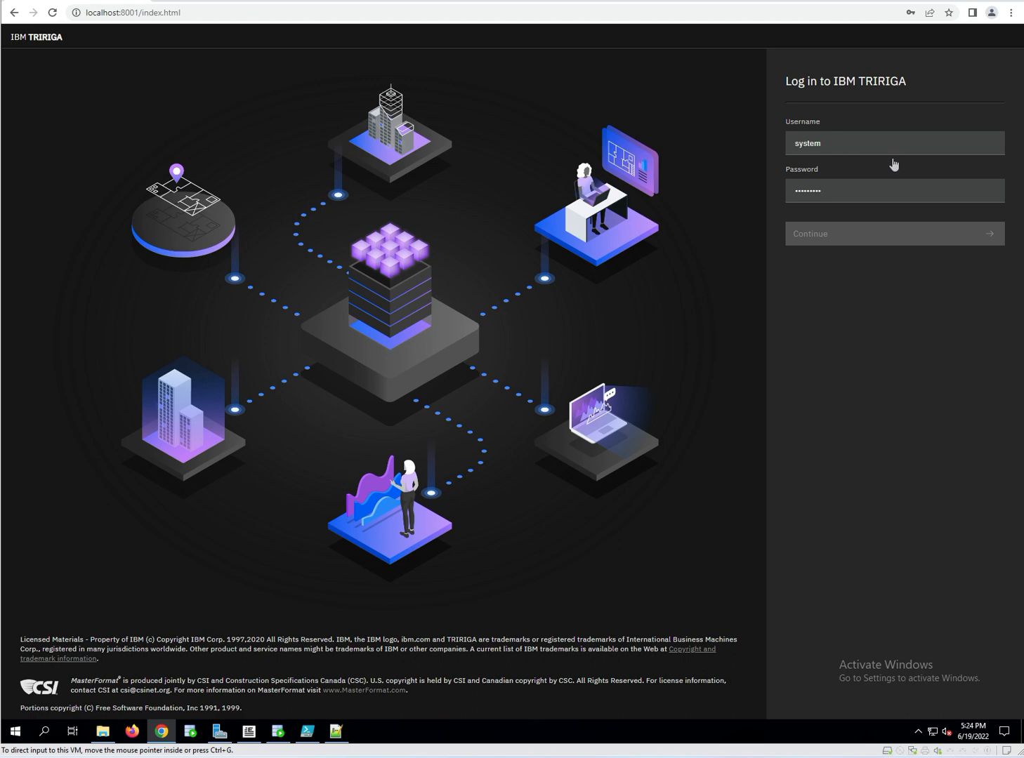
pyautogui.click(846, 235)
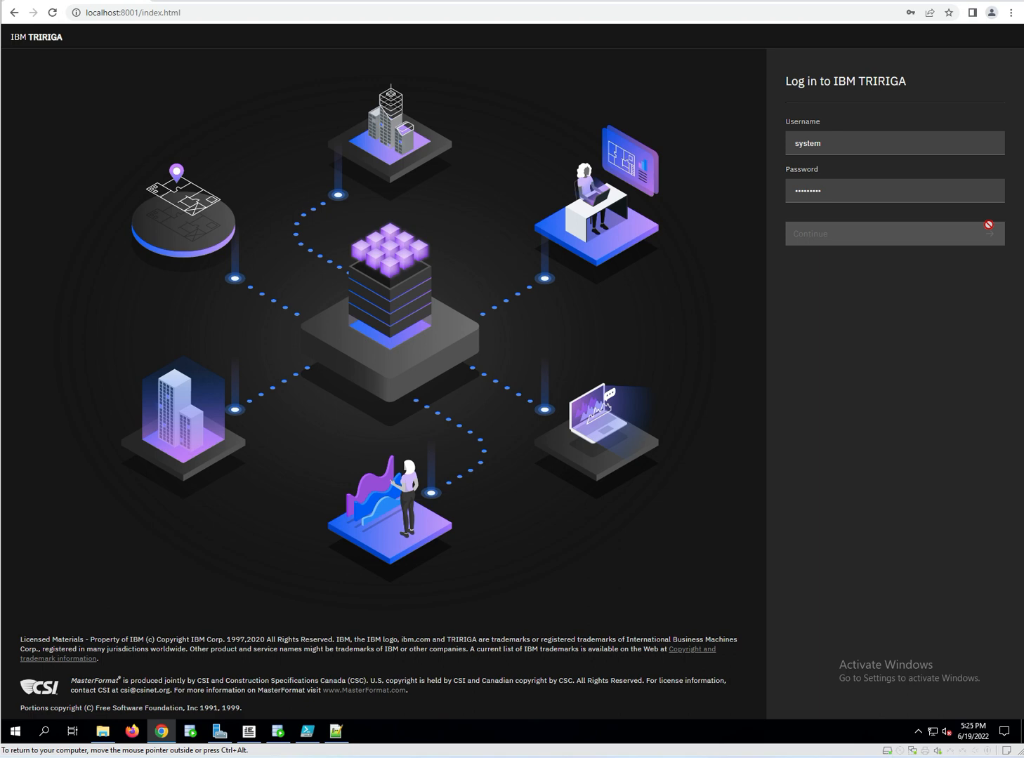
pyautogui.click(925, 195)
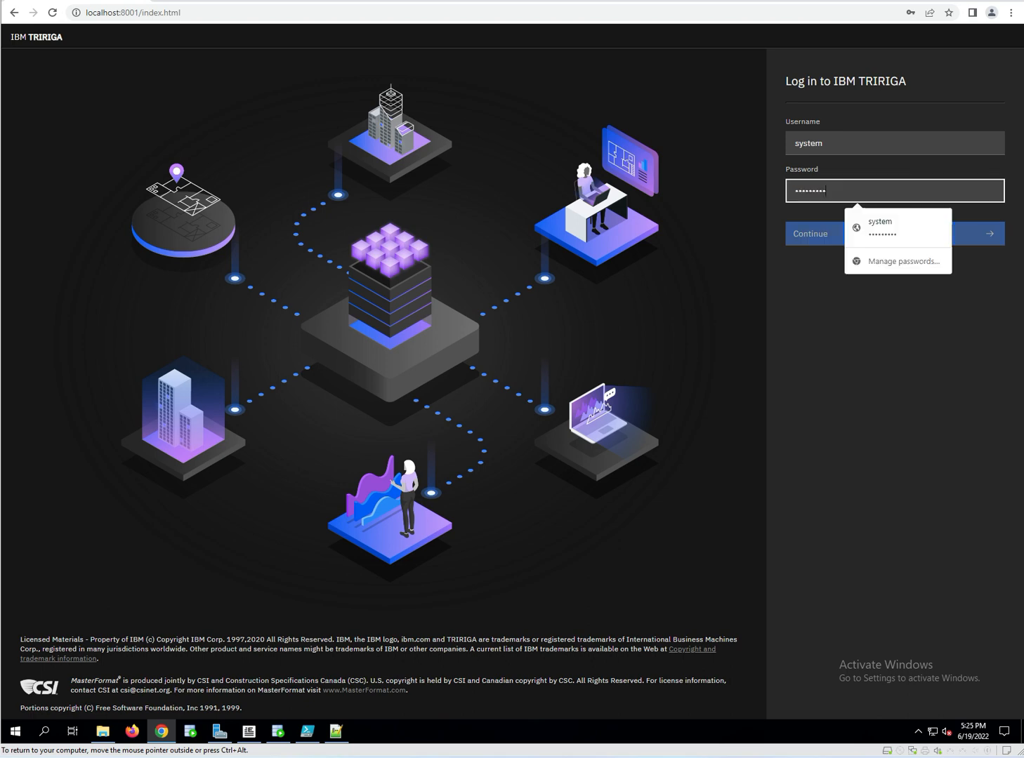
pyautogui.click(974, 233)
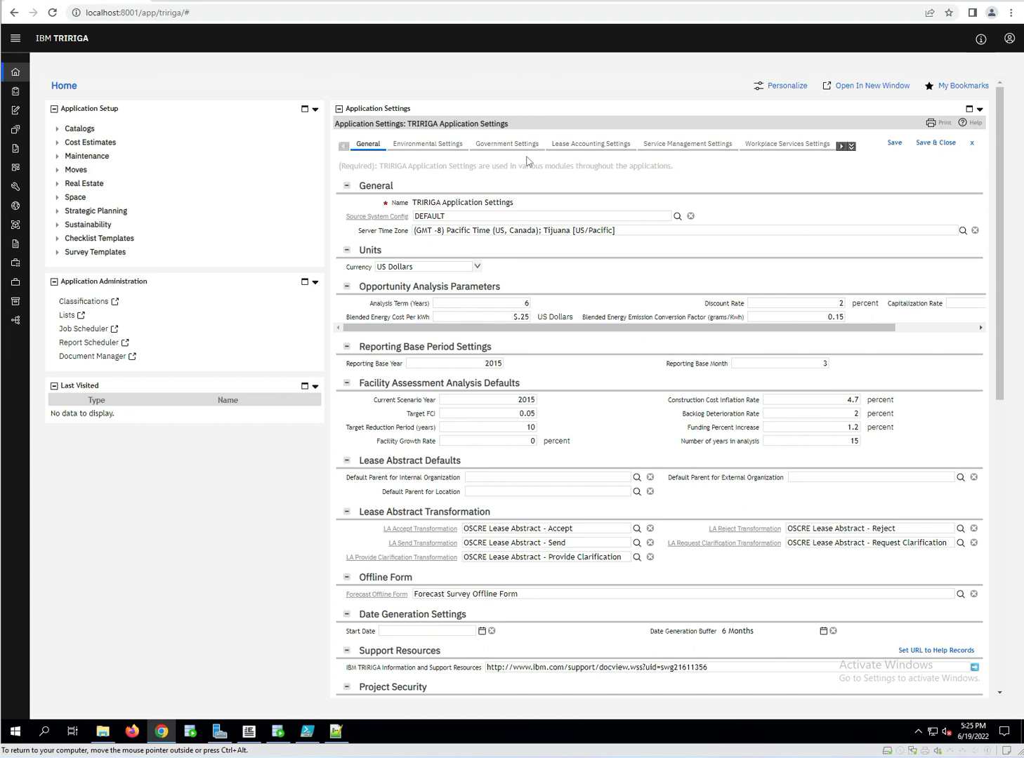
# Look through all the setting categories available for TRIRIGA Application Settings, from General through Associations.
pyautogui.click(840, 147)
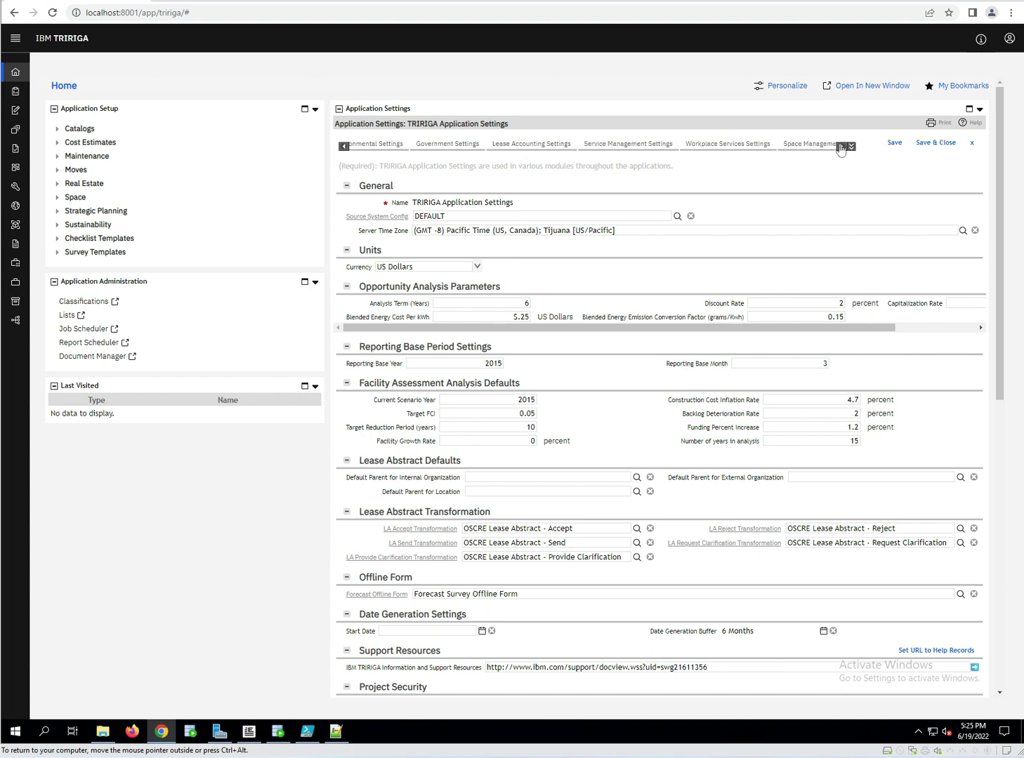
pyautogui.click(840, 147)
pyautogui.click(840, 147)
pyautogui.click(839, 147)
pyautogui.click(840, 147)
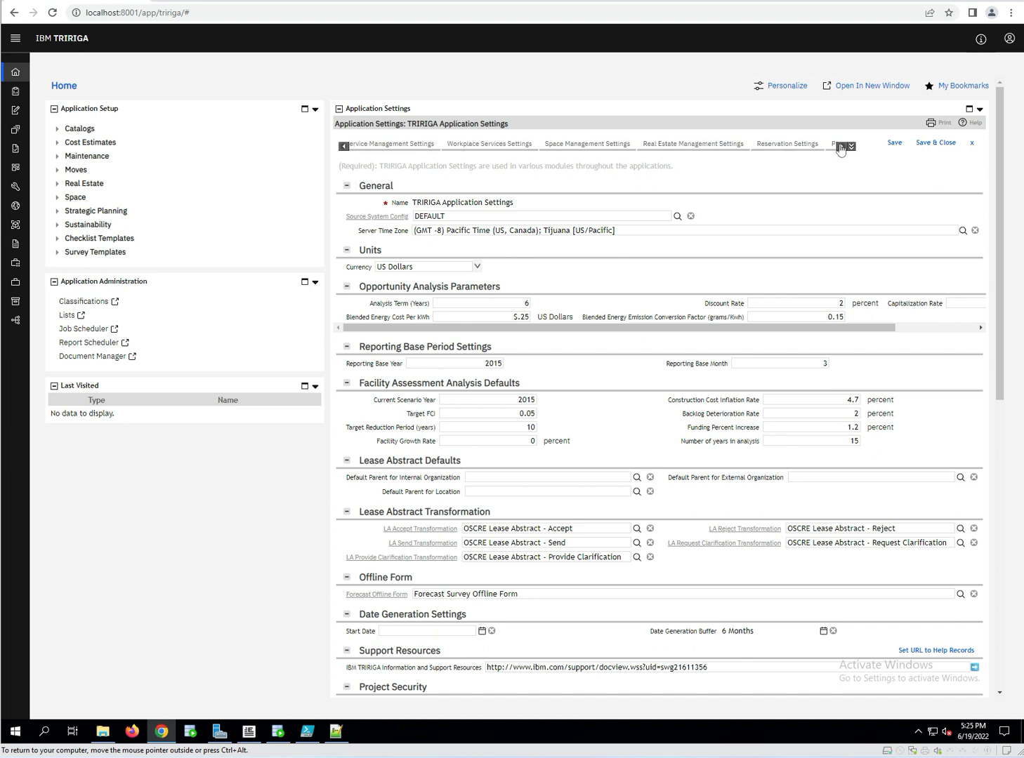
pyautogui.click(840, 147)
pyautogui.click(840, 147)
pyautogui.click(840, 147)
pyautogui.click(840, 147)
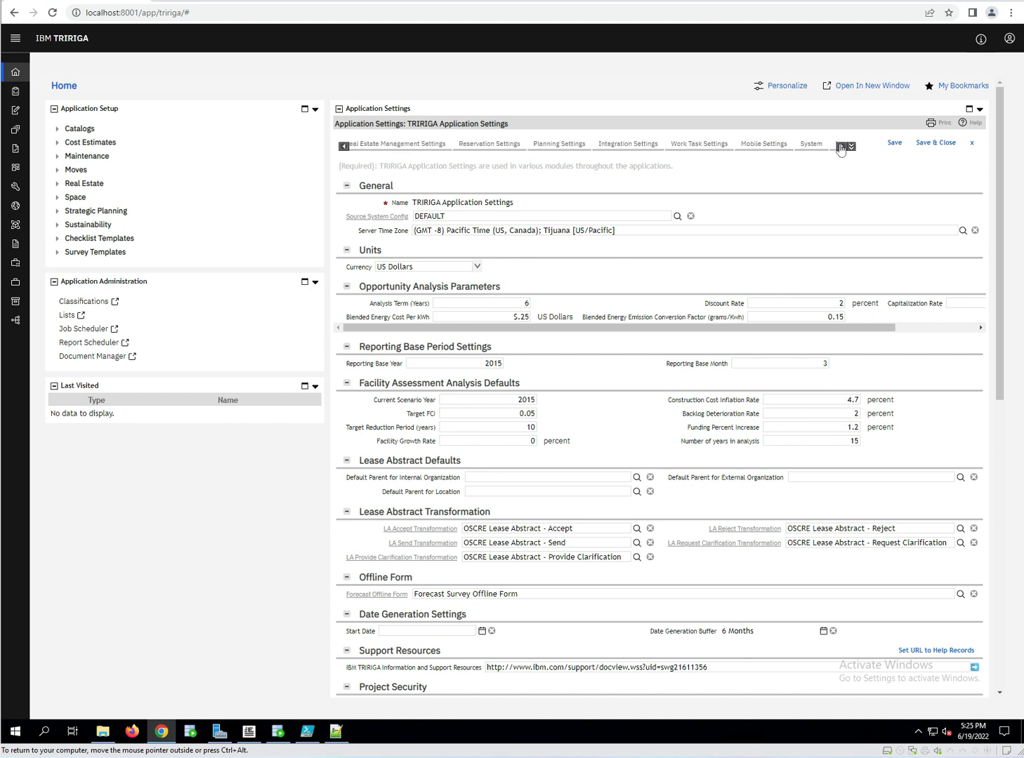
pyautogui.click(840, 146)
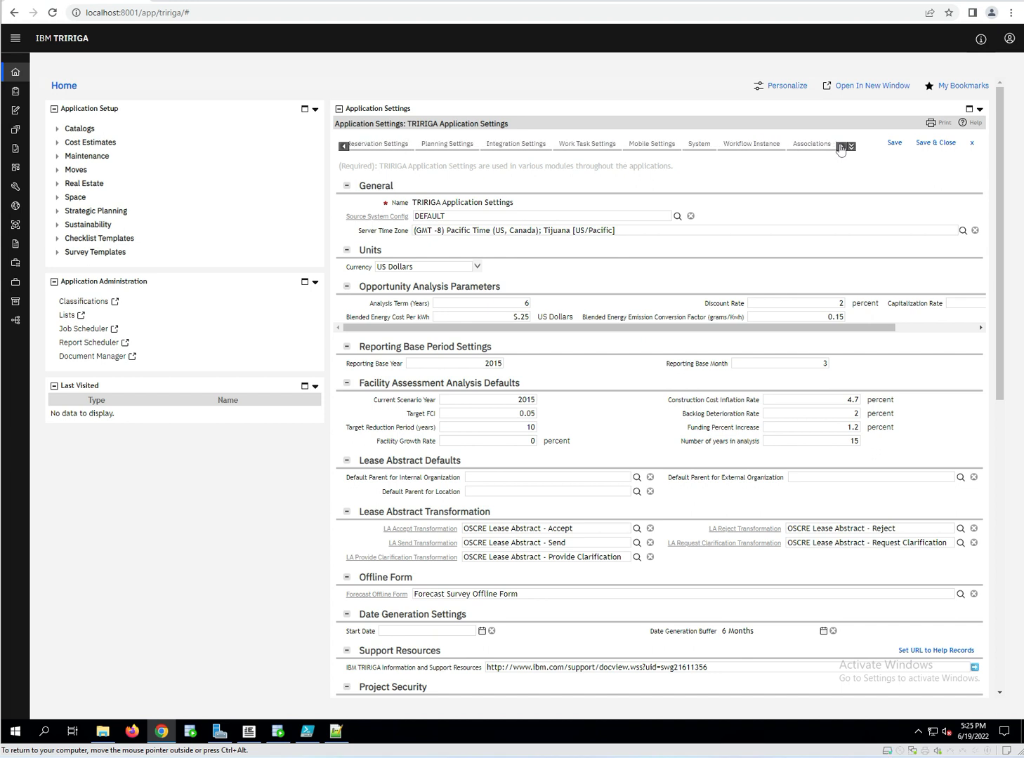
pyautogui.click(344, 147)
pyautogui.click(344, 147)
pyautogui.click(345, 147)
pyautogui.click(345, 147)
pyautogui.click(344, 146)
pyautogui.click(344, 147)
pyautogui.click(344, 147)
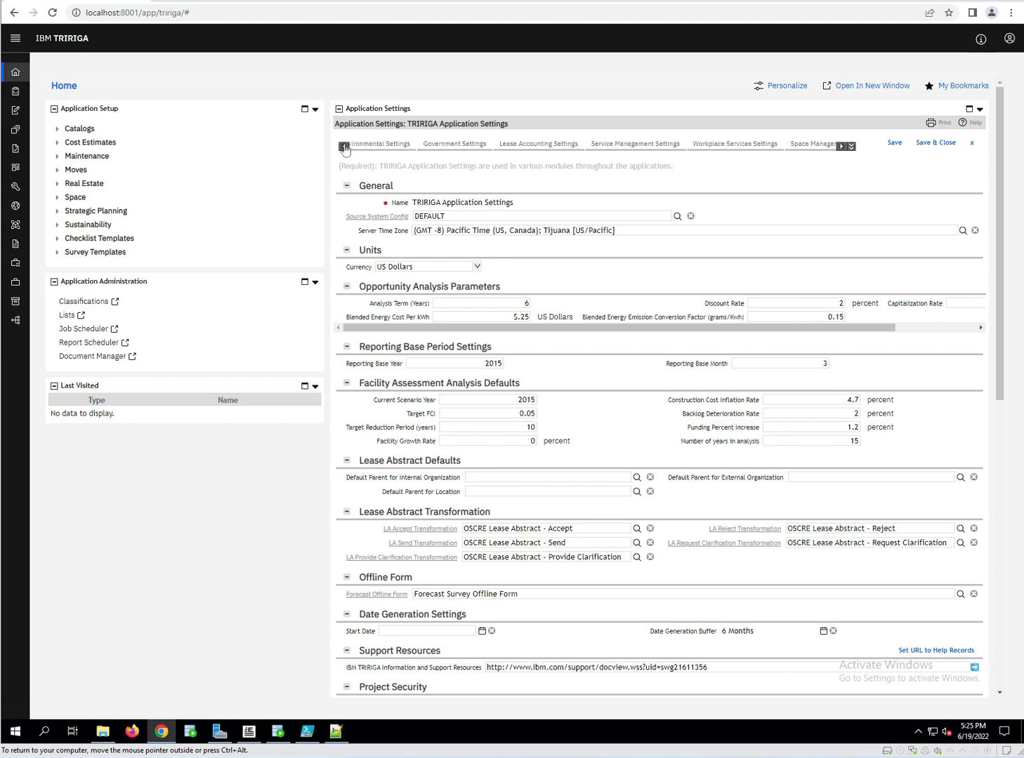
pyautogui.click(344, 146)
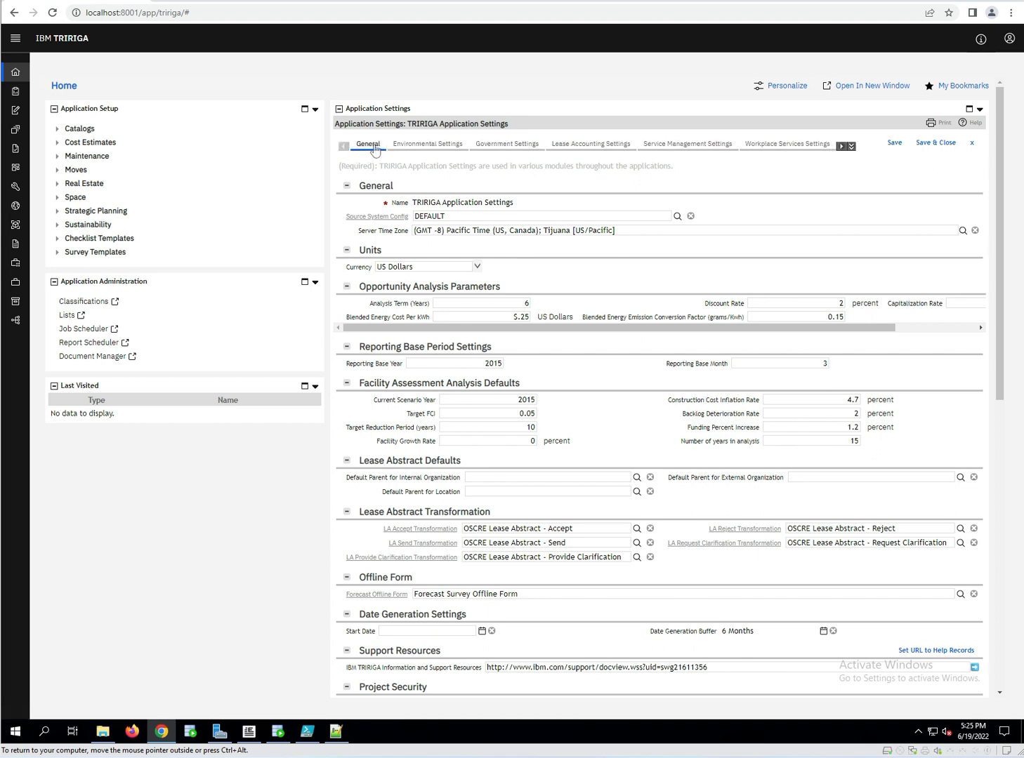
# Review the General, Government, Environmental and Lease Accounting application settings, declining to let the browser save the password.
pyautogui.scroll(-8, 606, 407)
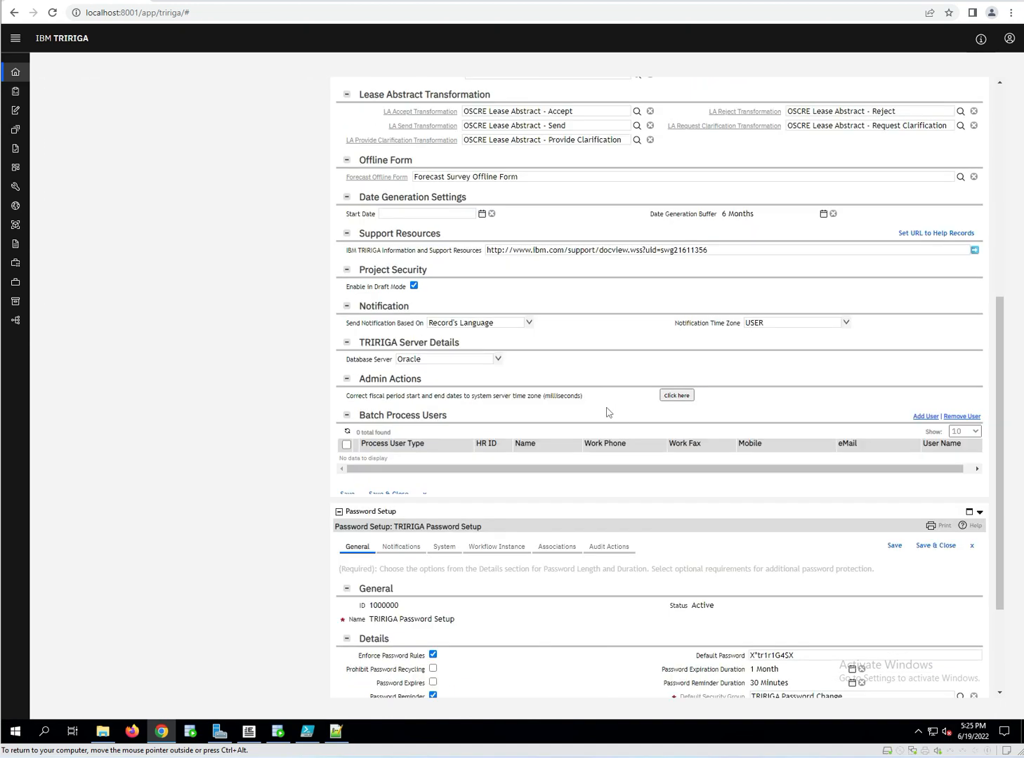
pyautogui.scroll(3, 611, 401)
pyautogui.scroll(5, 611, 401)
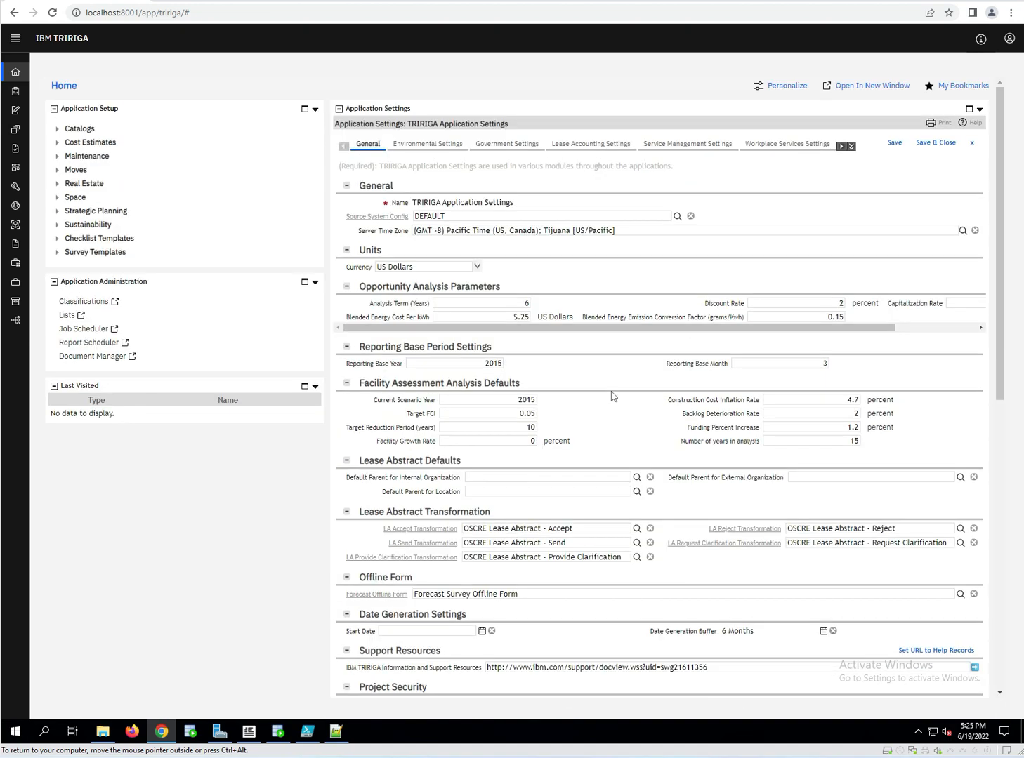
pyautogui.click(507, 144)
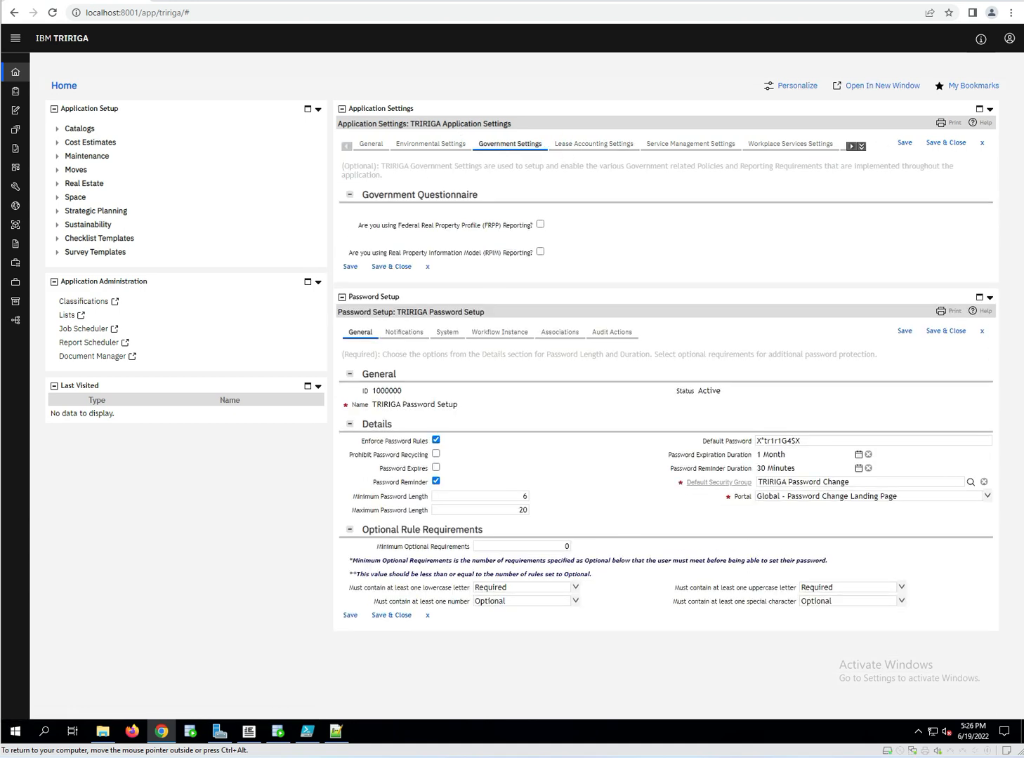
pyautogui.click(430, 144)
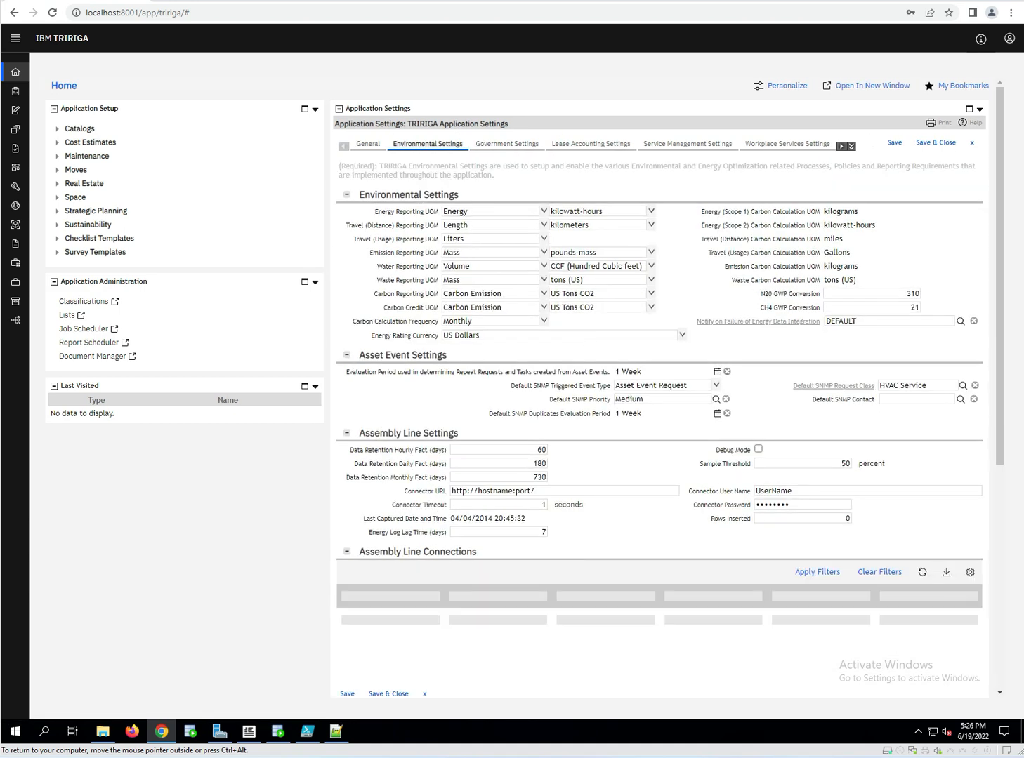
pyautogui.click(589, 144)
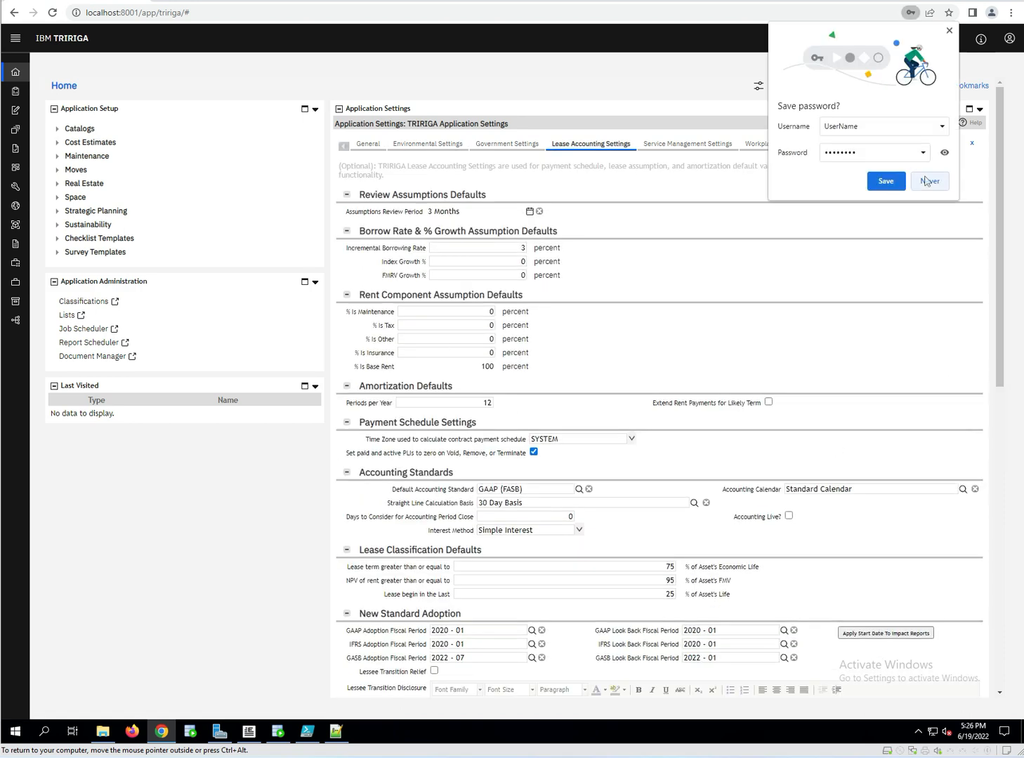
pyautogui.click(929, 181)
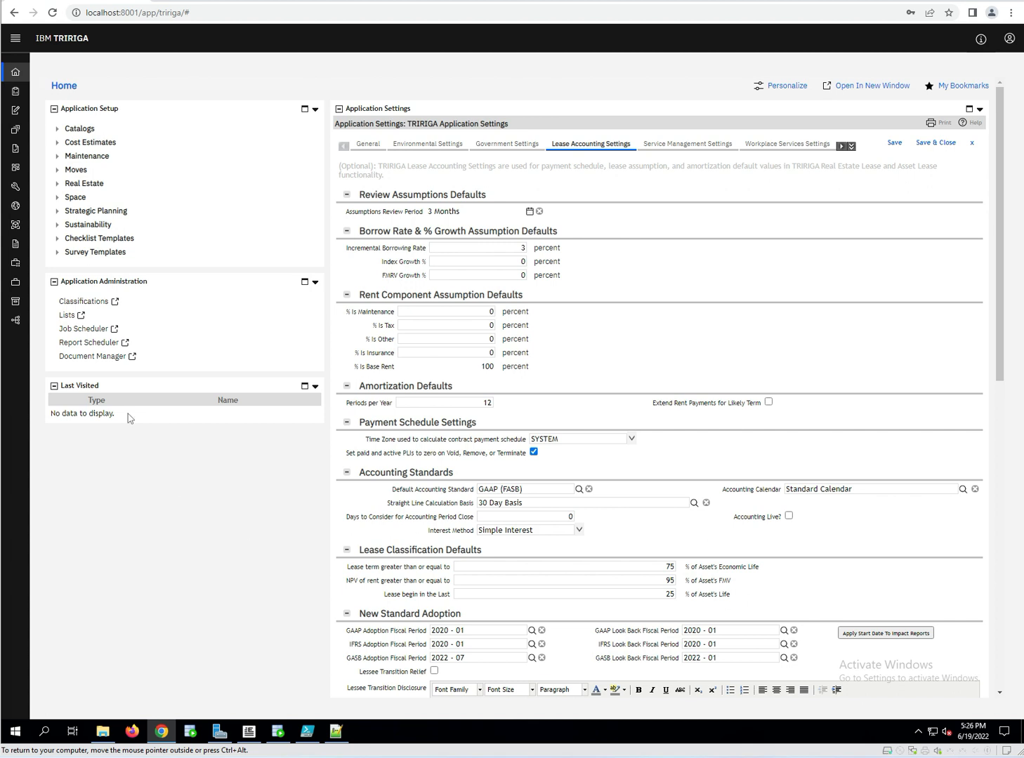
# Leave the home page for Tools without saving changes, and open the Data Modeler.
pyautogui.moveTo(15, 320)
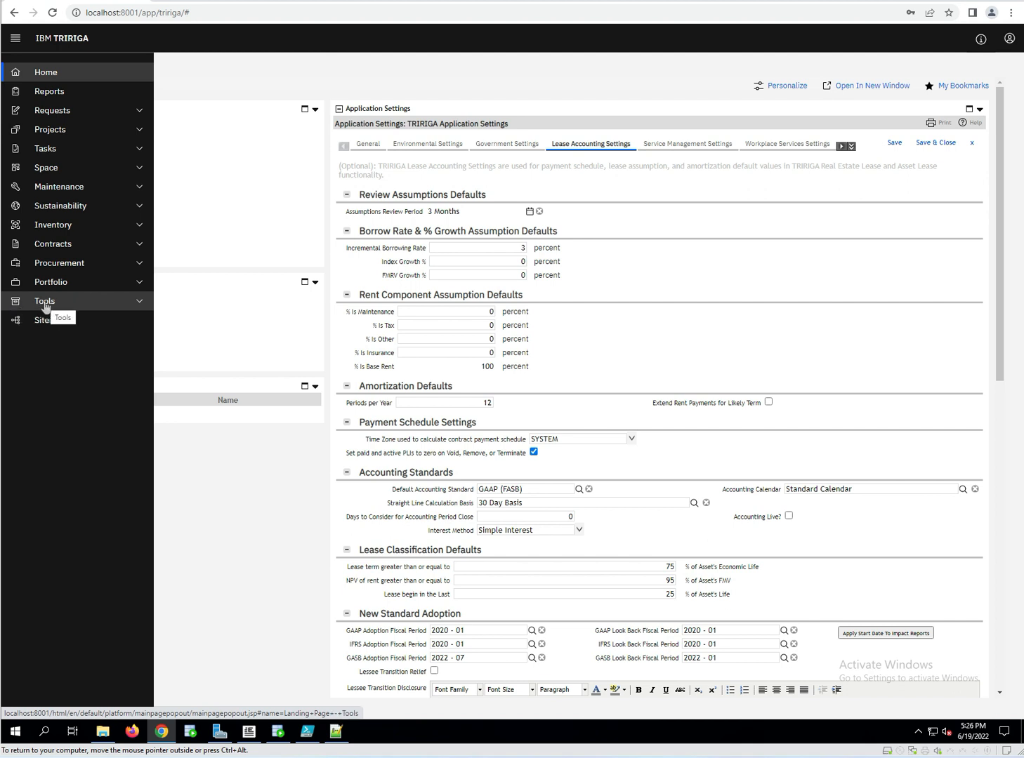
pyautogui.click(43, 302)
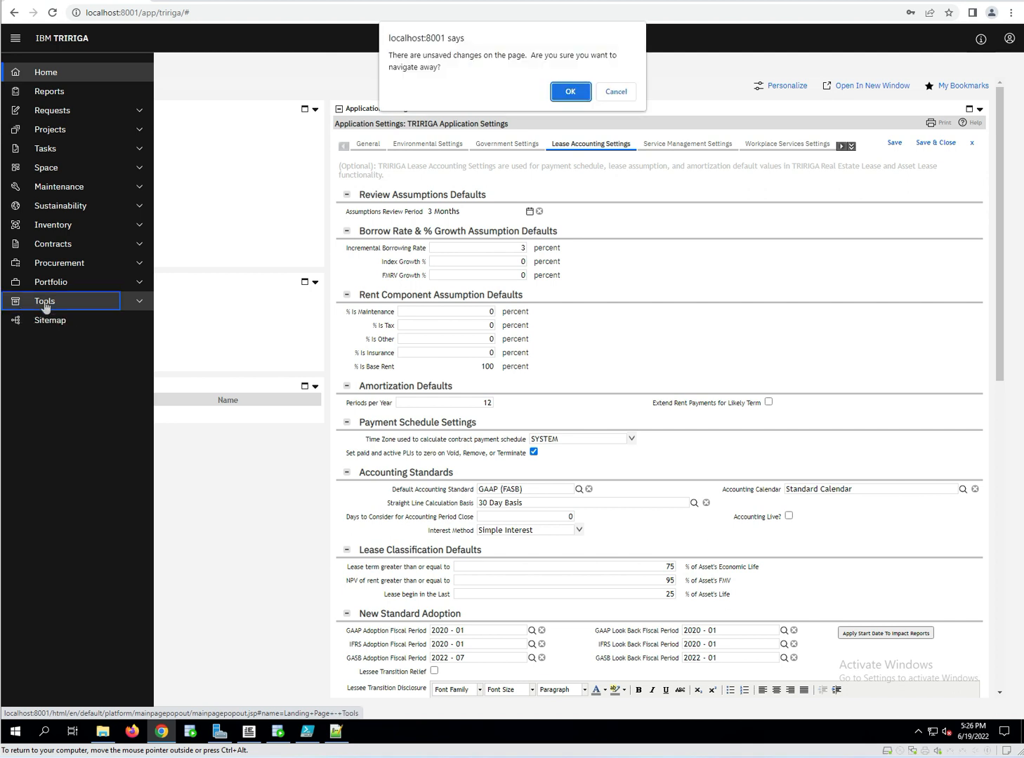
pyautogui.click(569, 92)
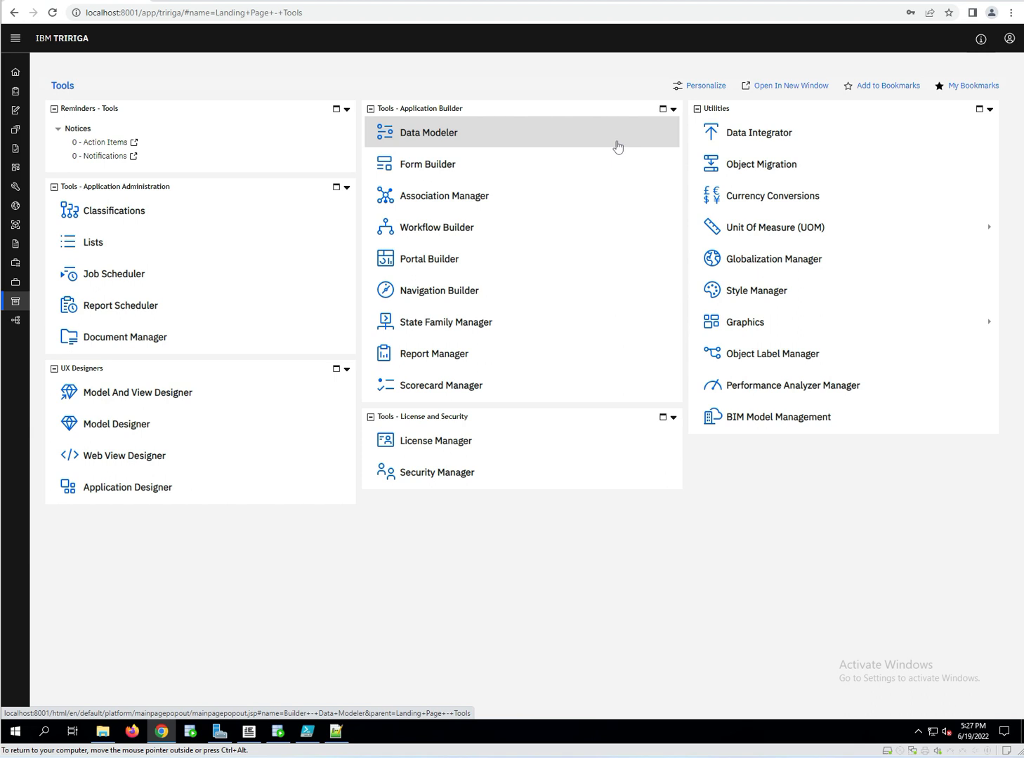
pyautogui.click(430, 134)
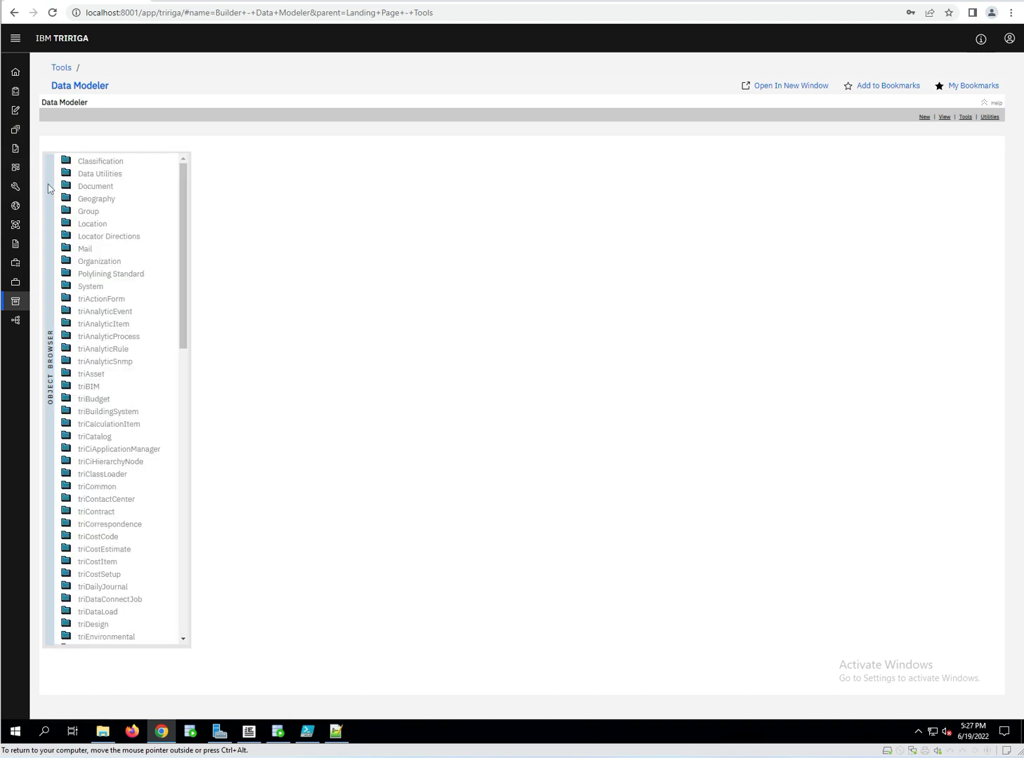
# Browse the modules in the Data Modeler and open the triBuilding business object in the Location module.
pyautogui.moveTo(51, 195)
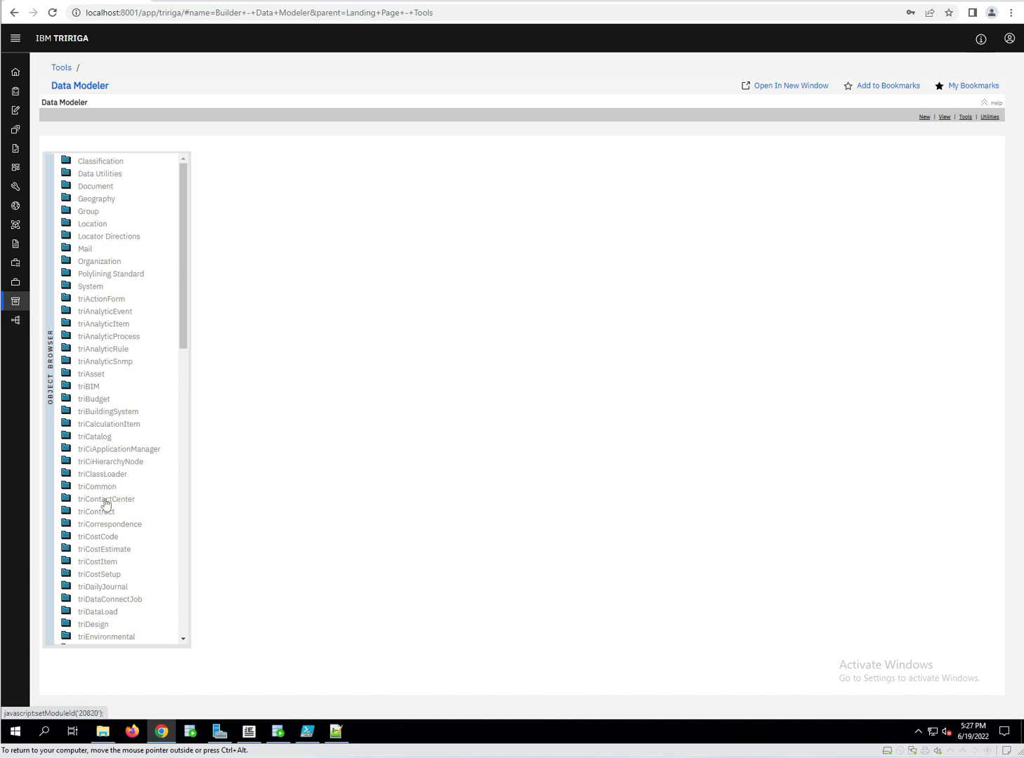
pyautogui.scroll(-15, 99, 588)
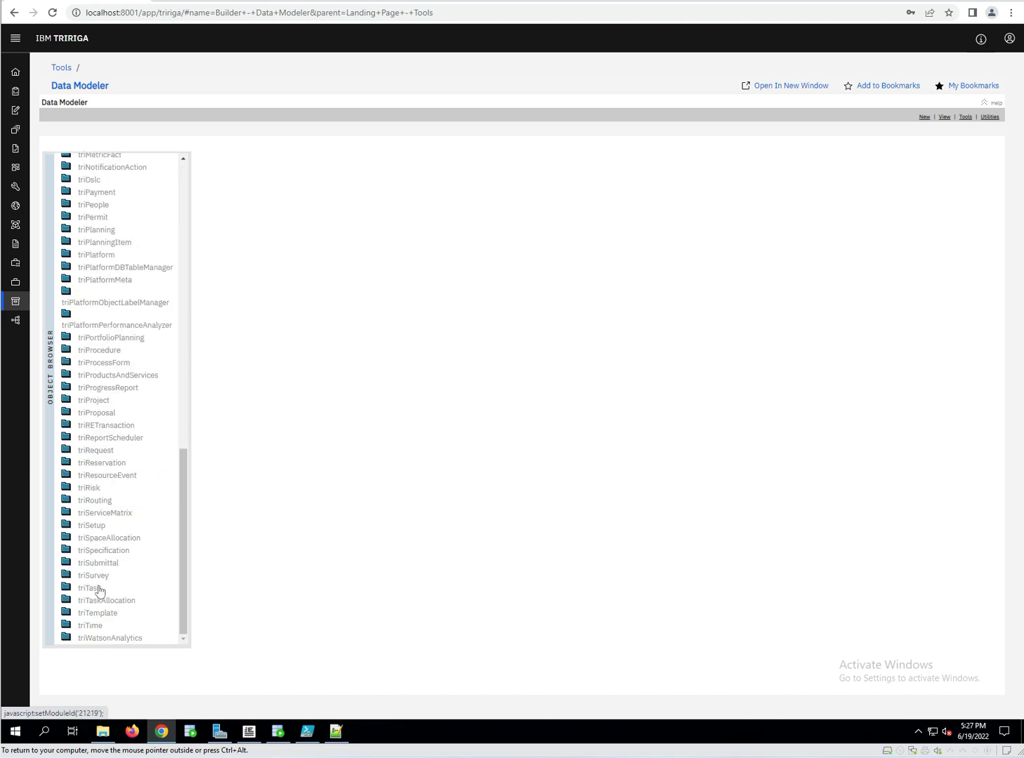
pyautogui.scroll(10, 101, 569)
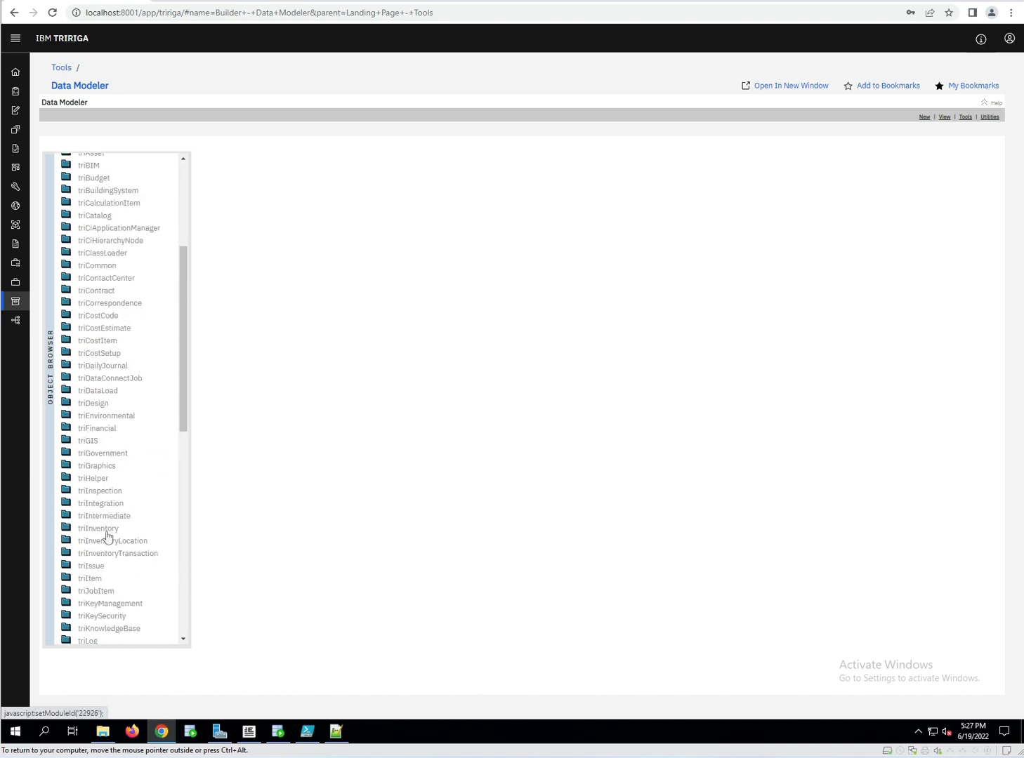
pyautogui.scroll(5, 111, 513)
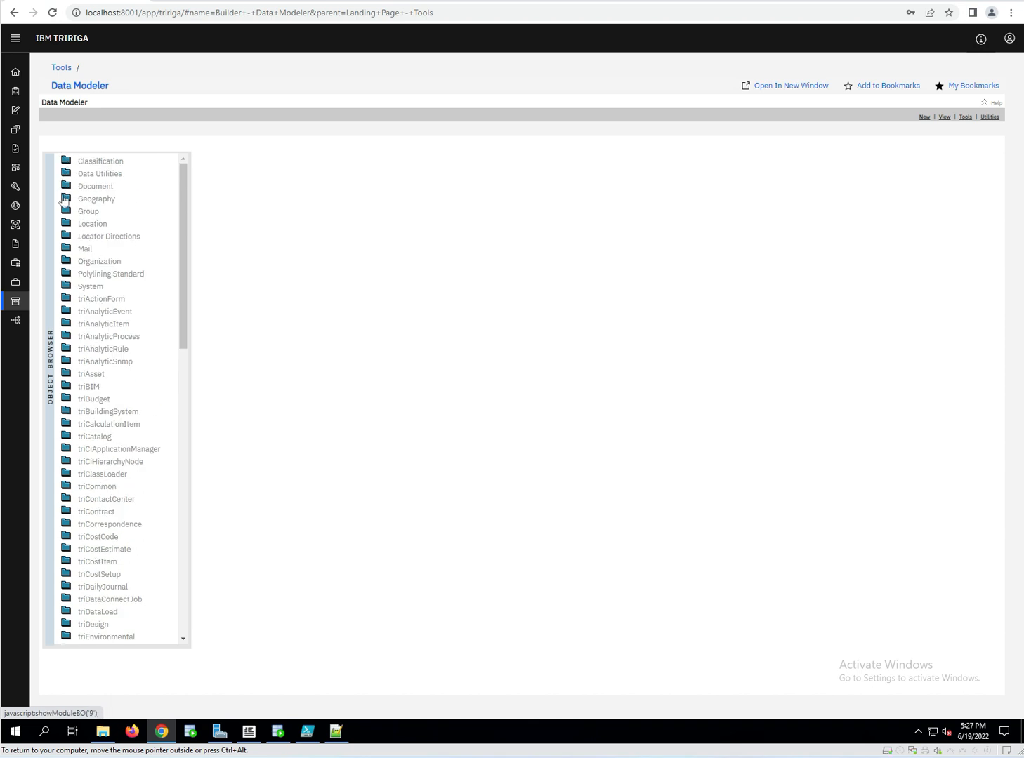
pyautogui.click(67, 225)
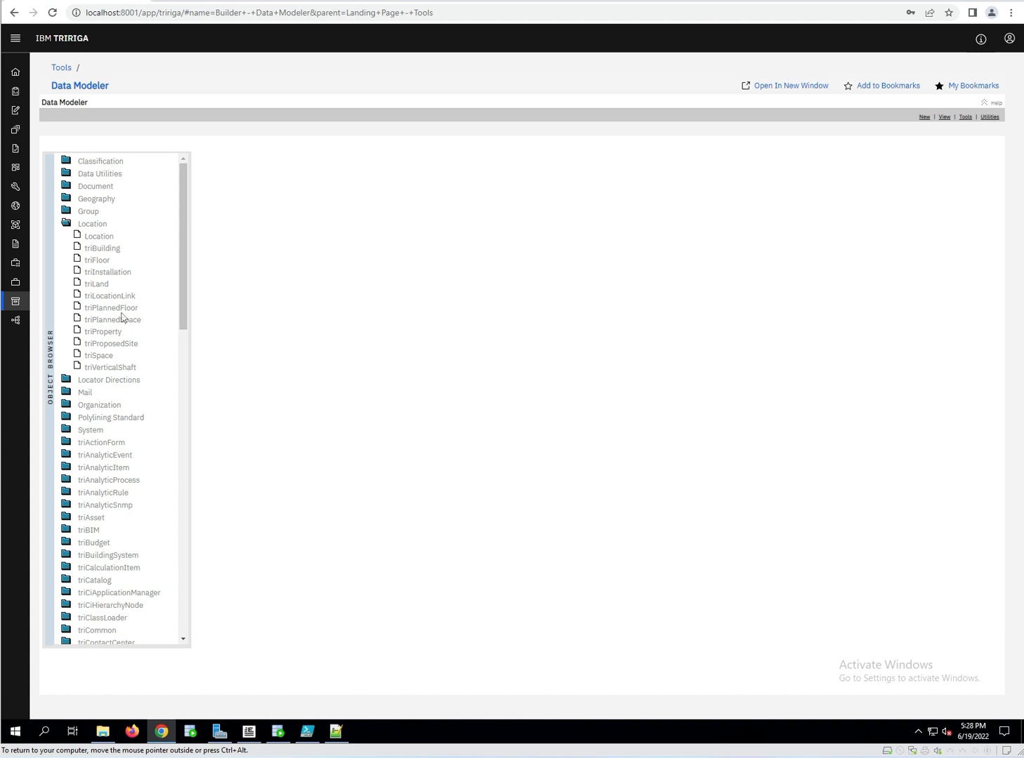
pyautogui.click(103, 249)
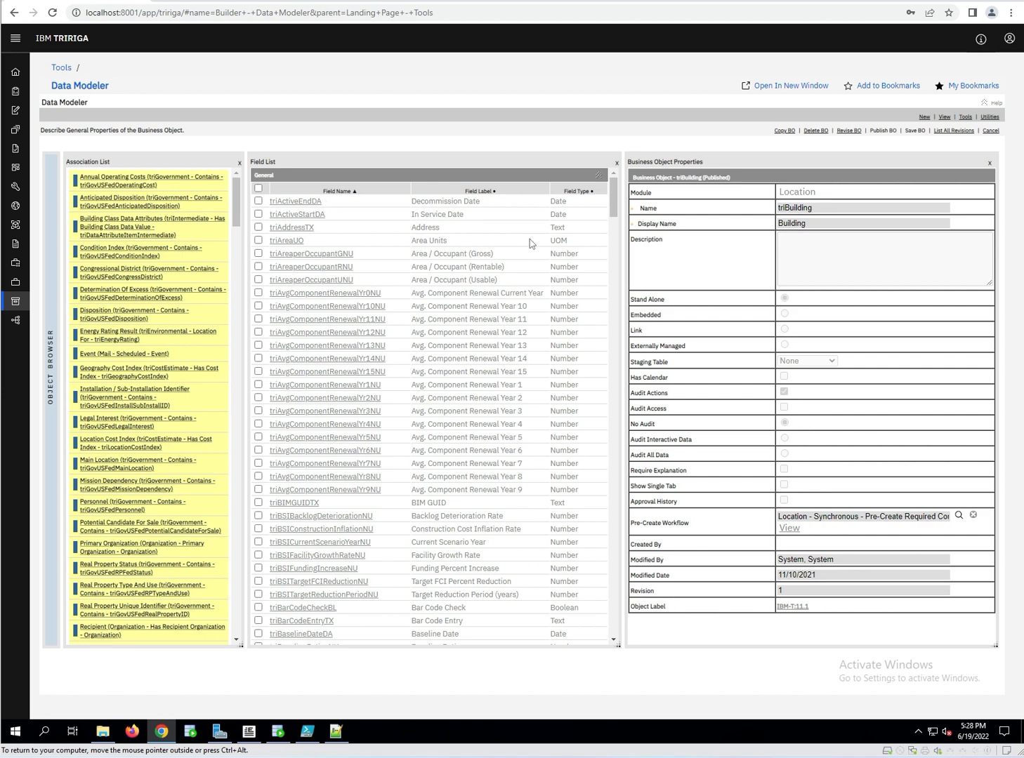
# Look through the field list of triBuilding and show the properties of the triActiveEndDA field.
pyautogui.scroll(-7, 531, 253)
pyautogui.scroll(-7, 531, 253)
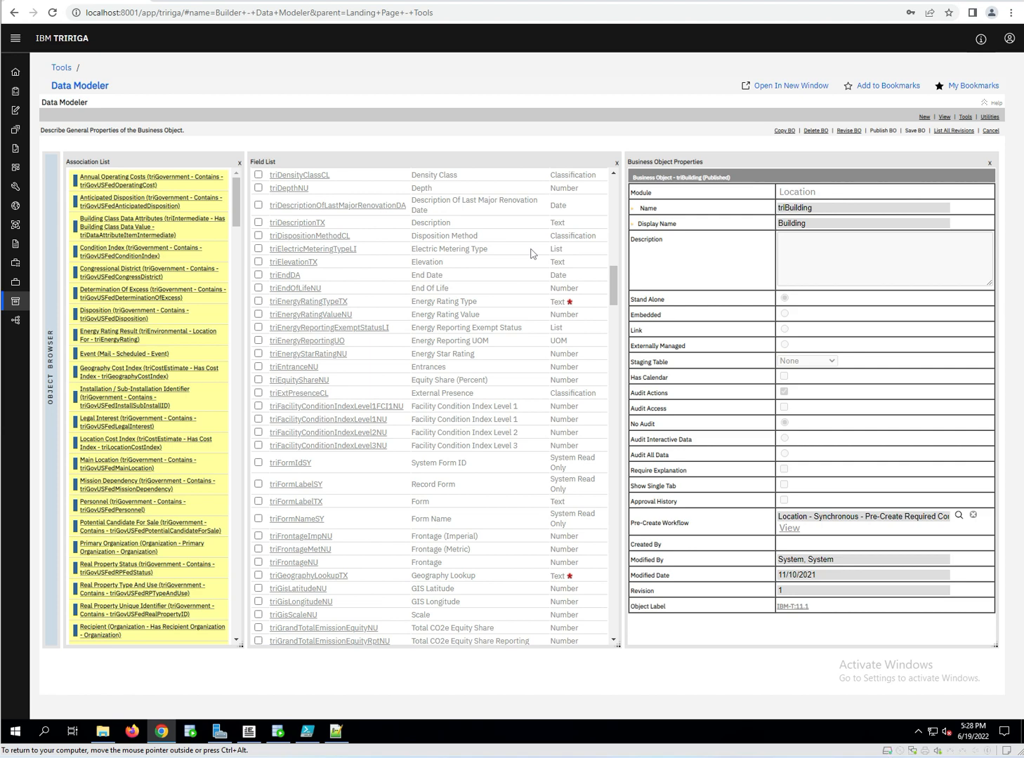
pyautogui.scroll(15, 532, 254)
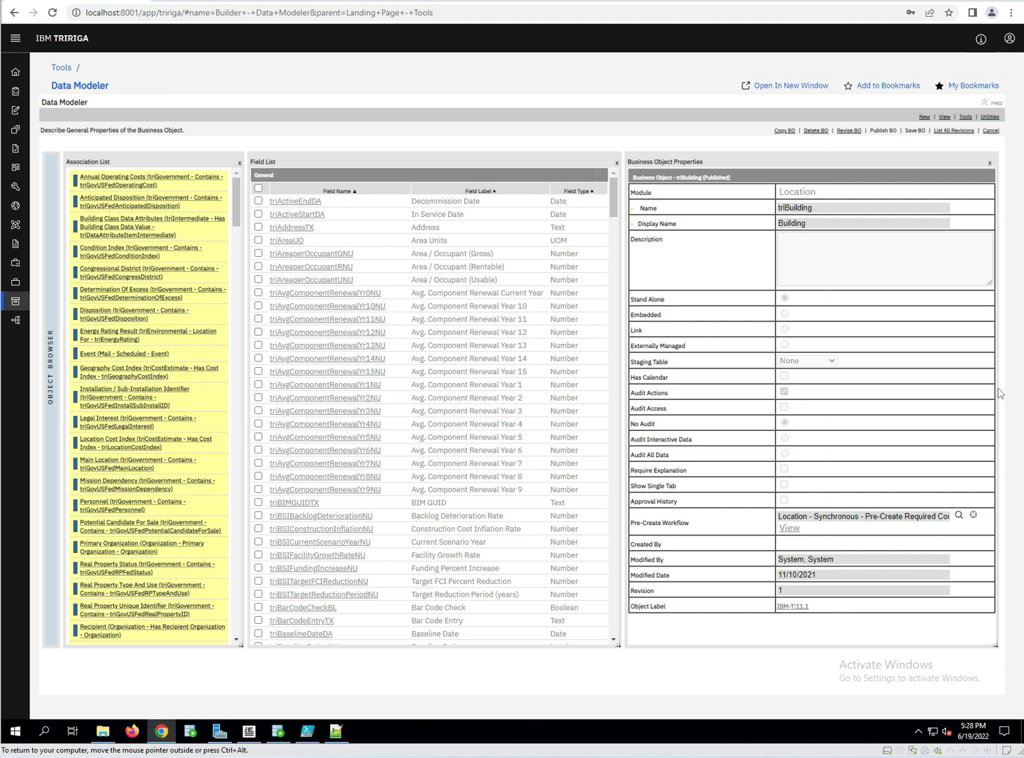
pyautogui.click(294, 204)
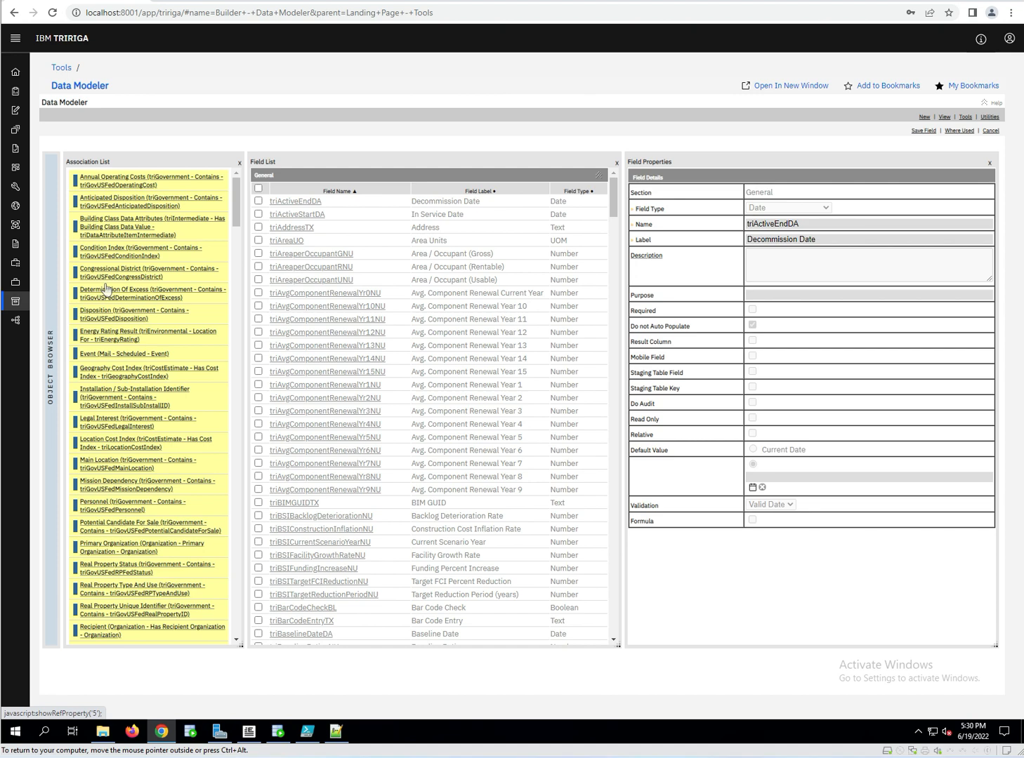
# Examine the association list of triBuilding and show the properties of the Condition Index section.
pyautogui.scroll(-8, 154, 218)
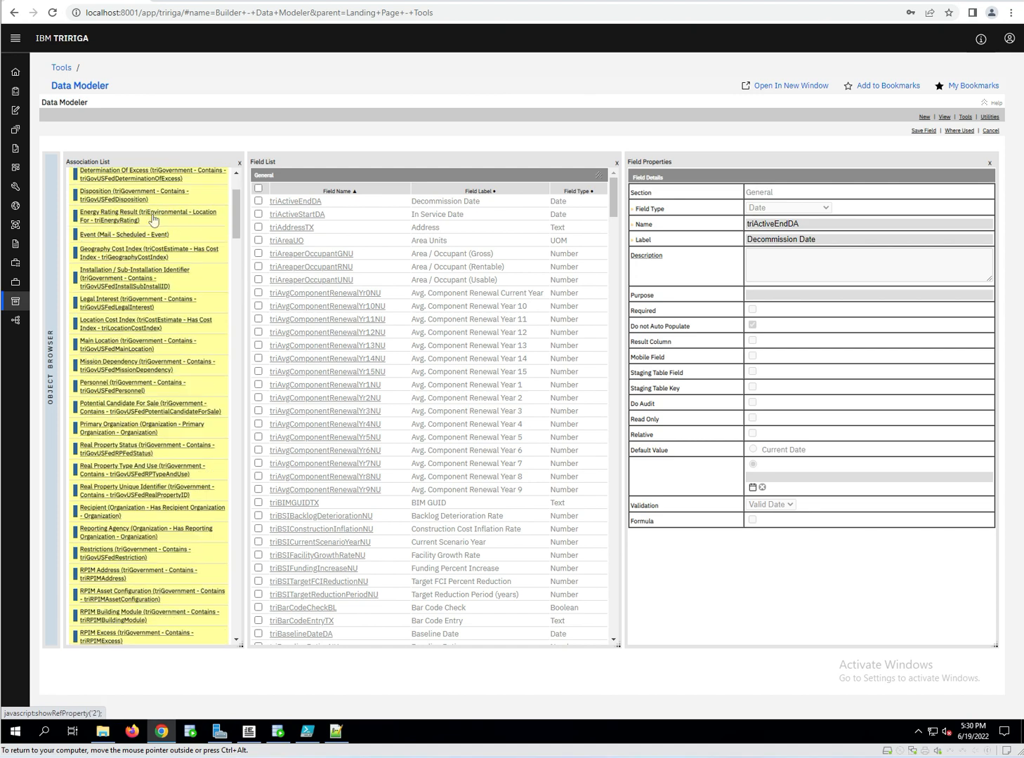
pyautogui.scroll(-3, 165, 221)
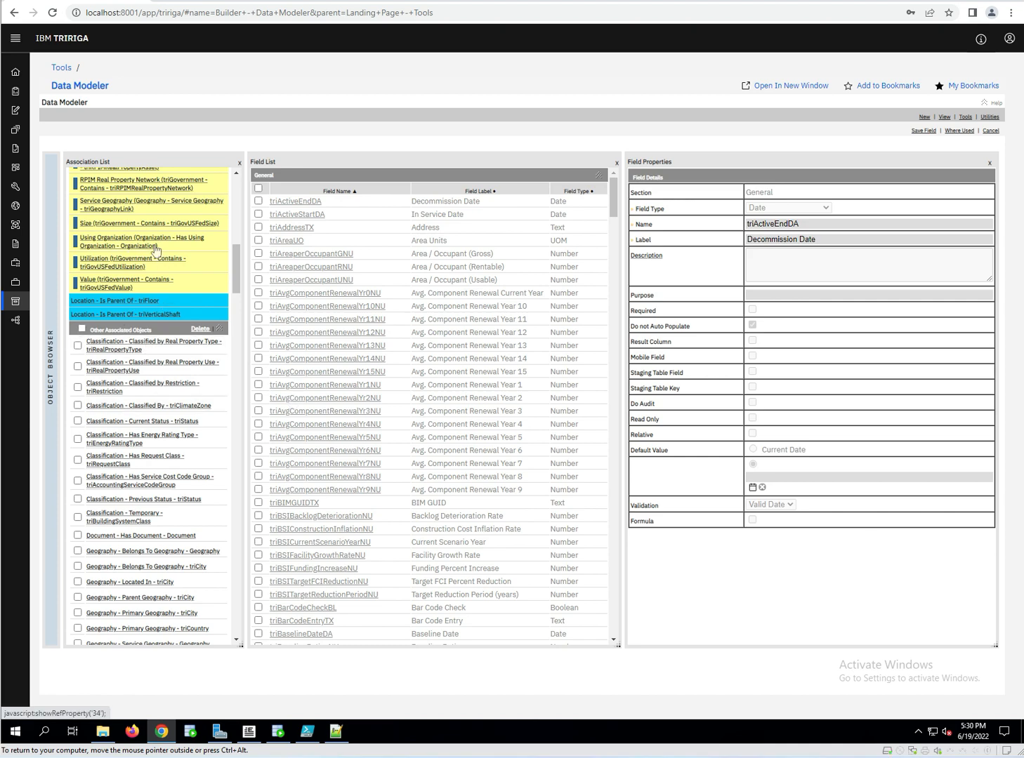
pyautogui.scroll(-1, 163, 487)
pyautogui.scroll(8, 156, 363)
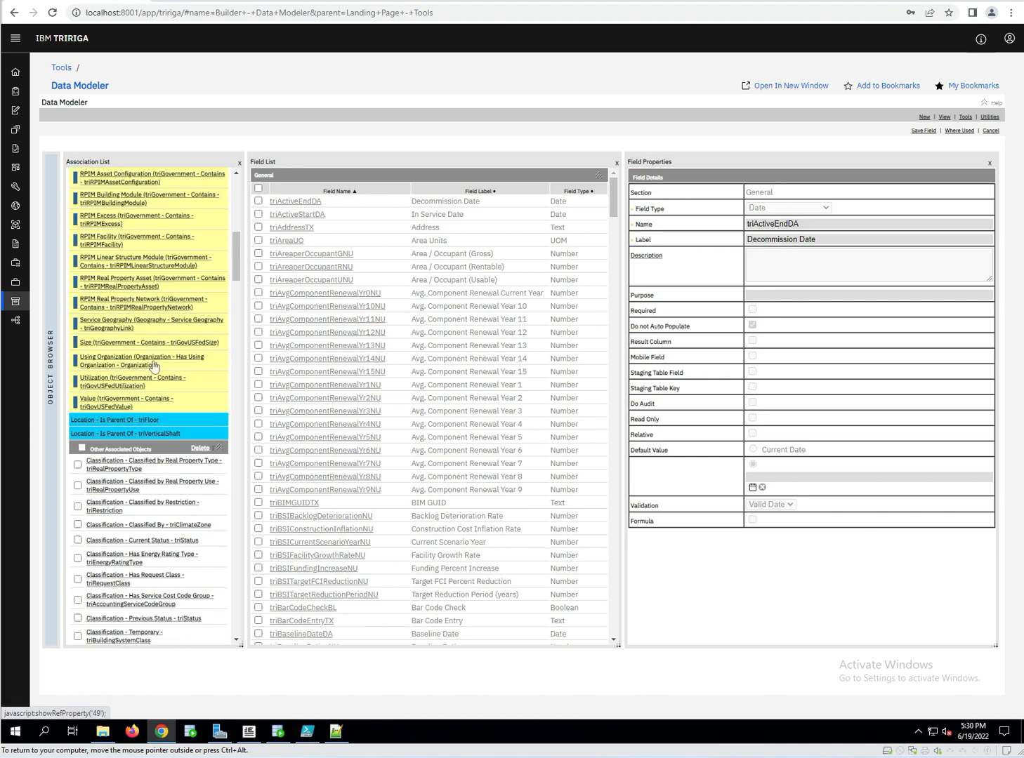
pyautogui.scroll(-6, 155, 363)
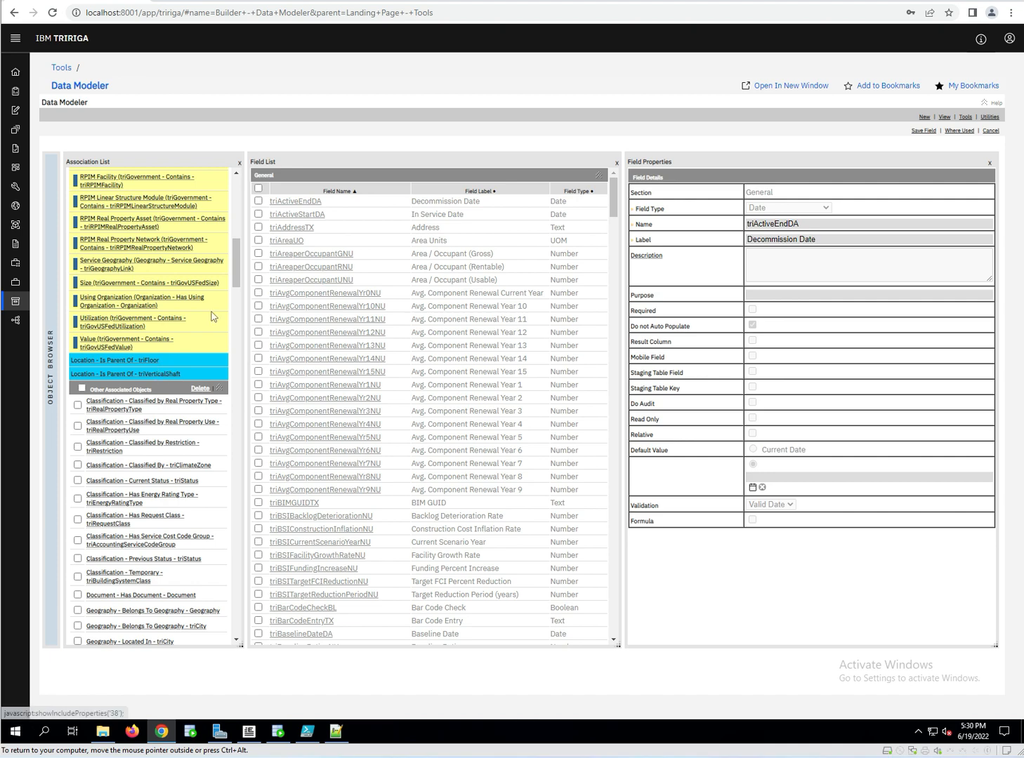
pyautogui.scroll(9, 196, 299)
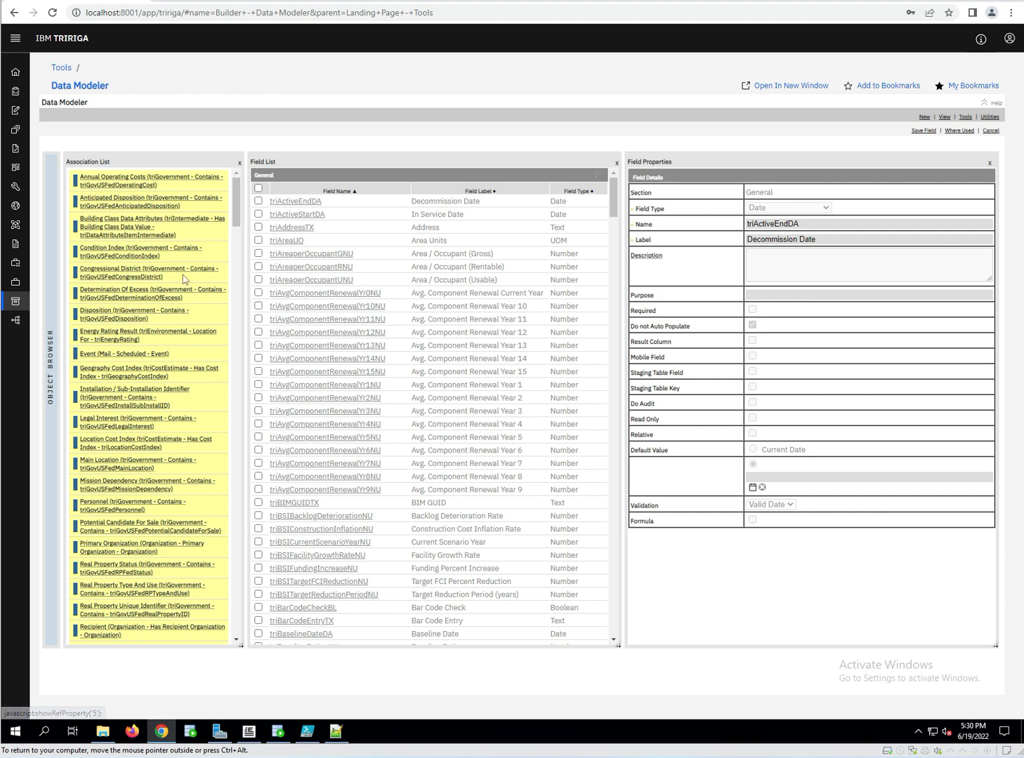
pyautogui.click(88, 251)
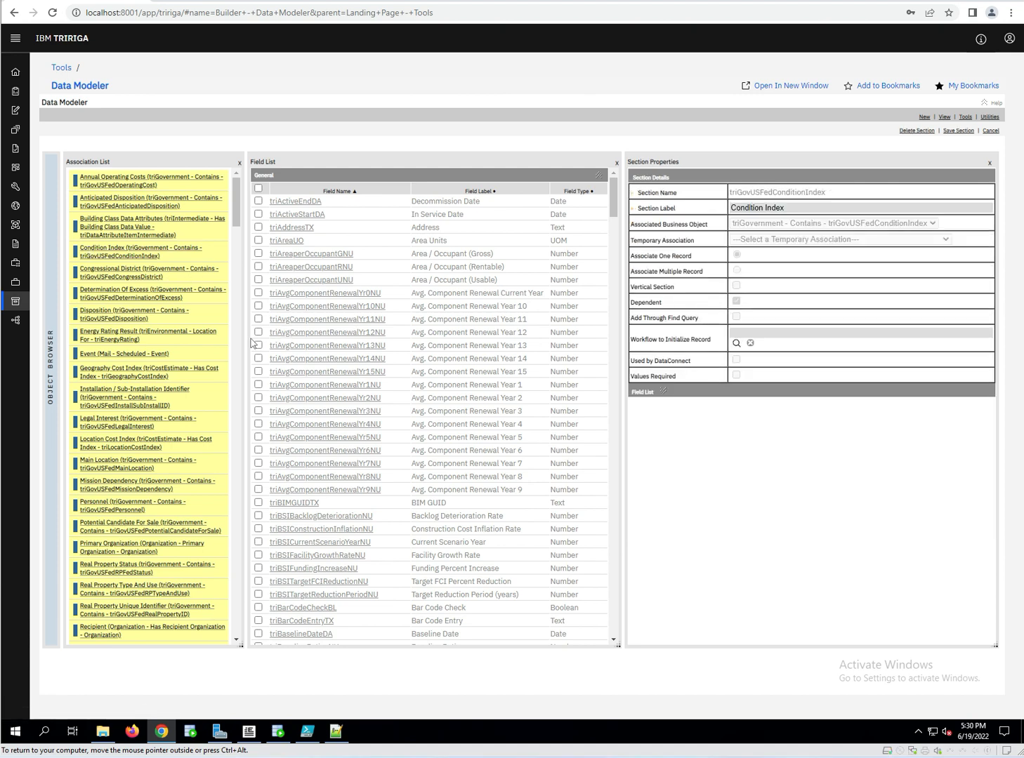
# Show the properties of the Location - Has Move Planner - triBuilding association and of the triFloor hierarchy include.
pyautogui.scroll(-10, 183, 430)
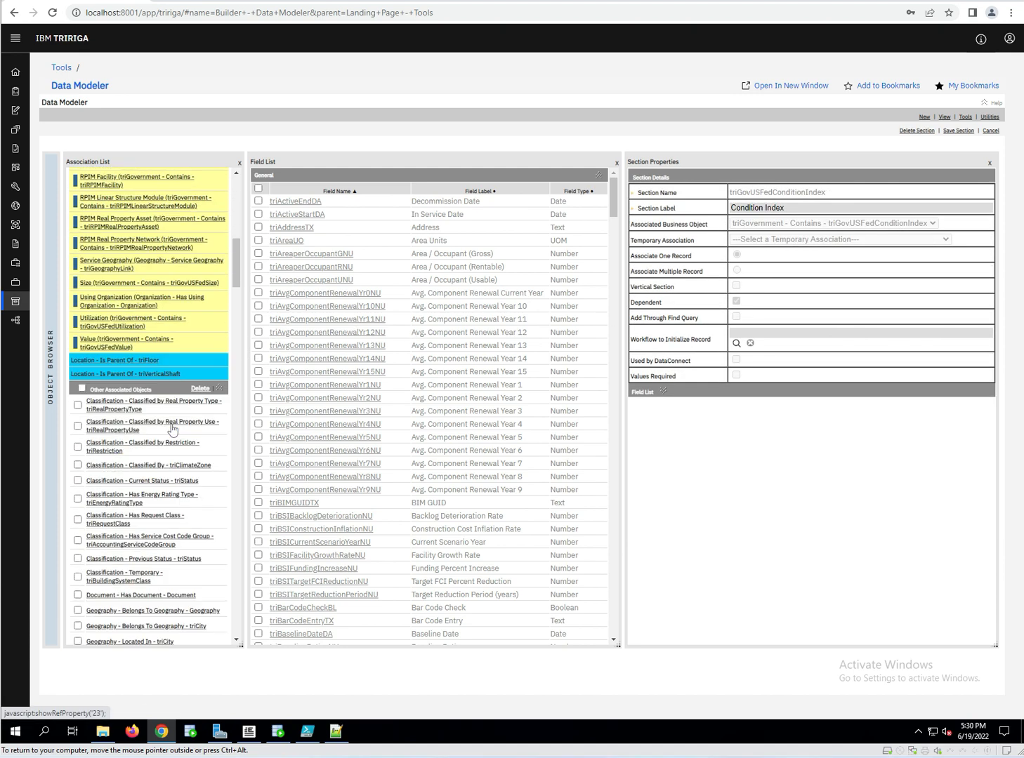
pyautogui.click(115, 380)
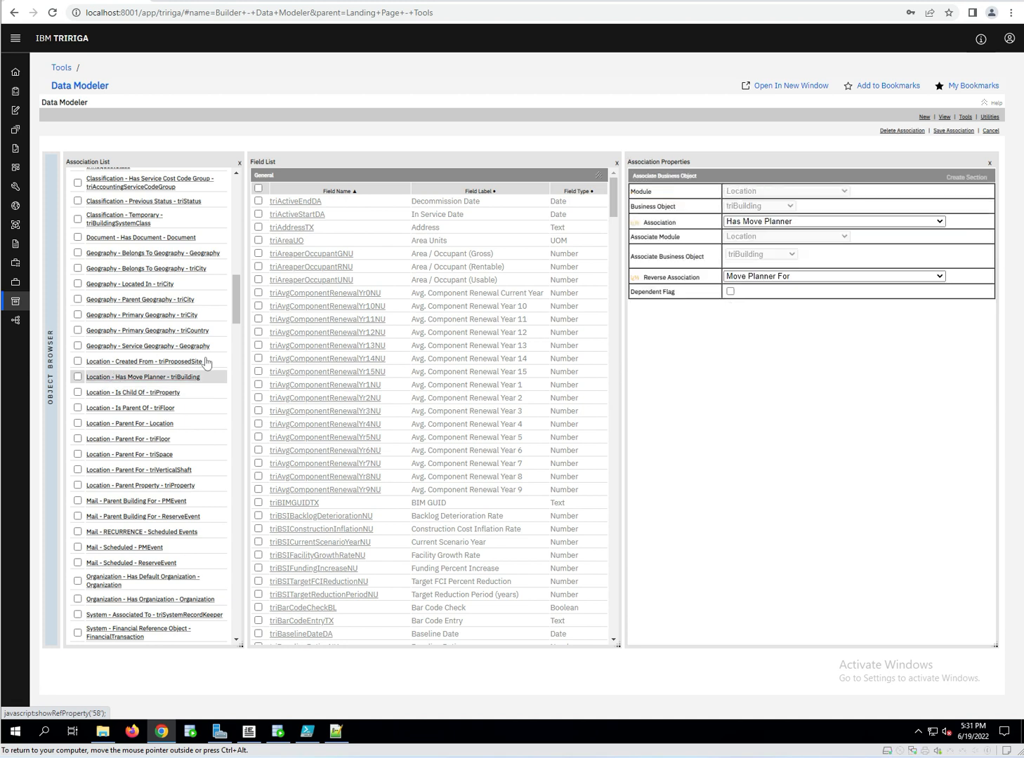
pyautogui.scroll(5, 173, 339)
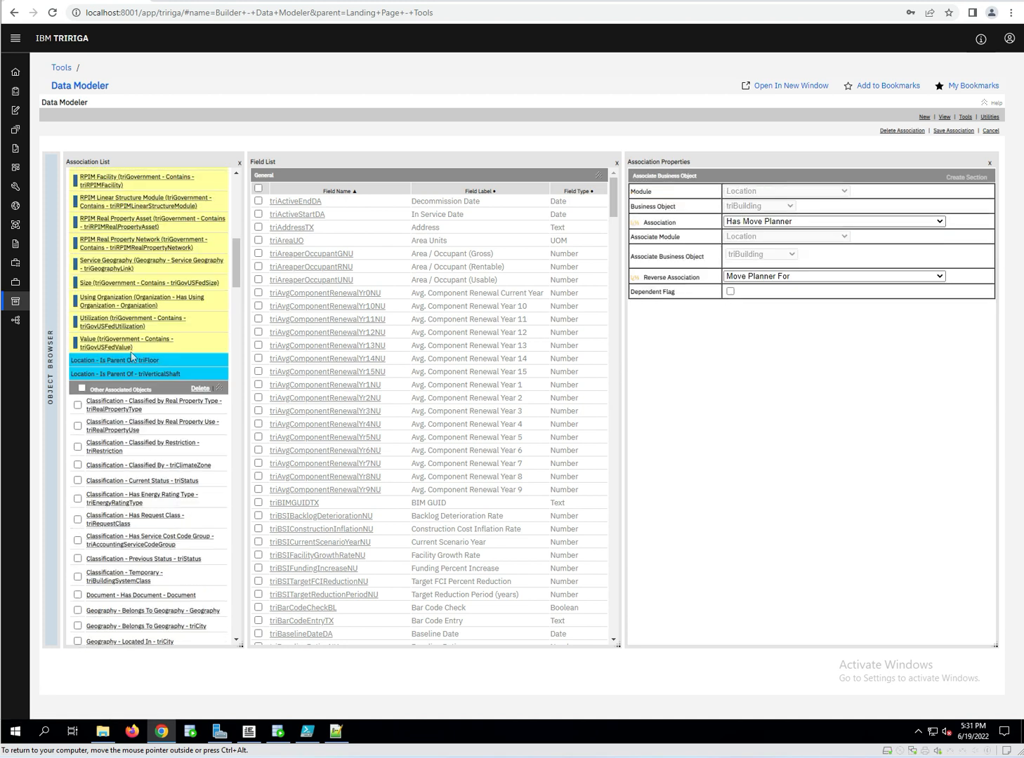
pyautogui.click(133, 361)
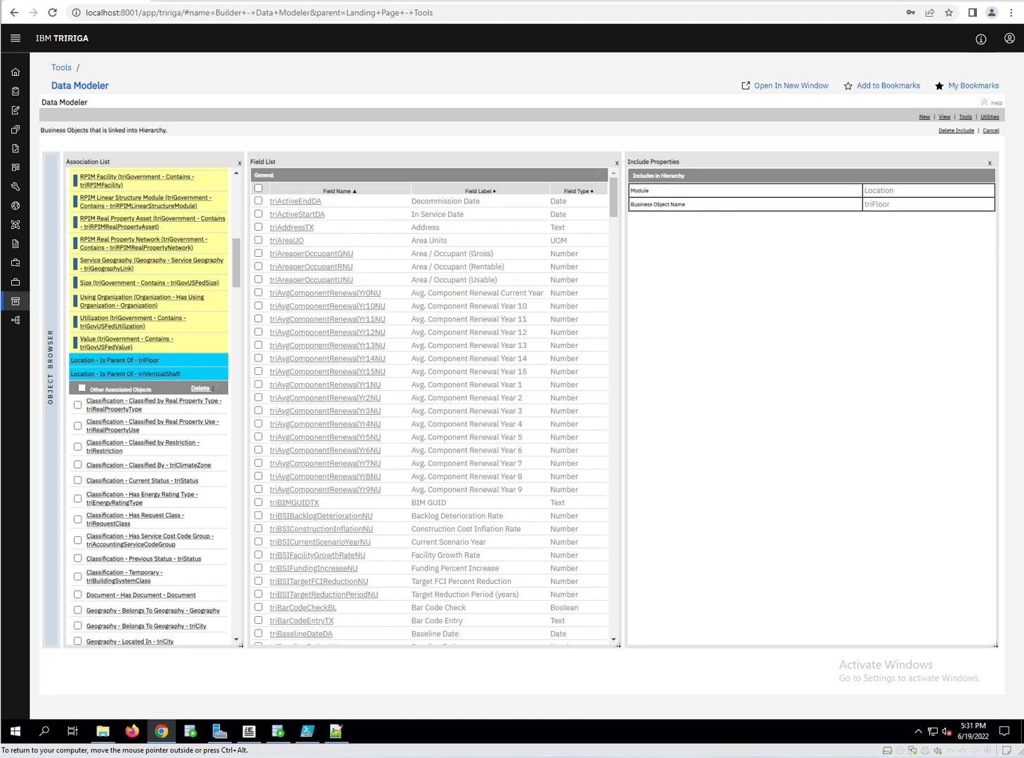
pyautogui.click(110, 374)
pyautogui.click(115, 361)
# Show the section properties of the Value (triGovernment - Contains - triGovUSFedValue) association of triBuilding.
pyautogui.click(125, 343)
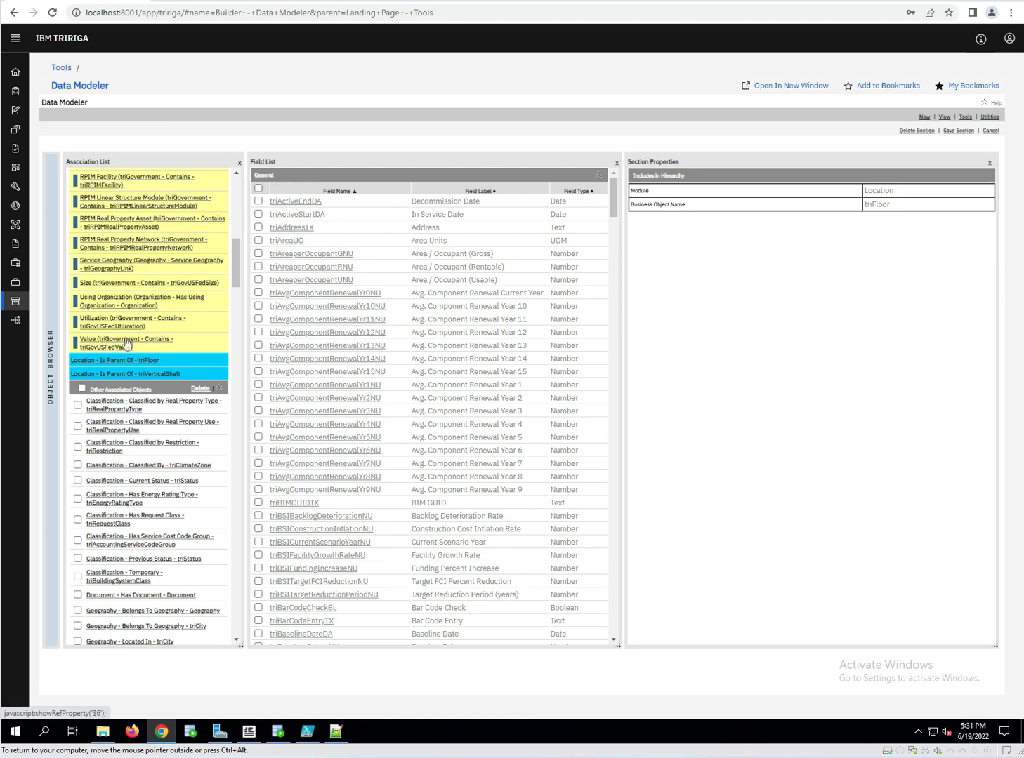
pyautogui.moveTo(47, 337)
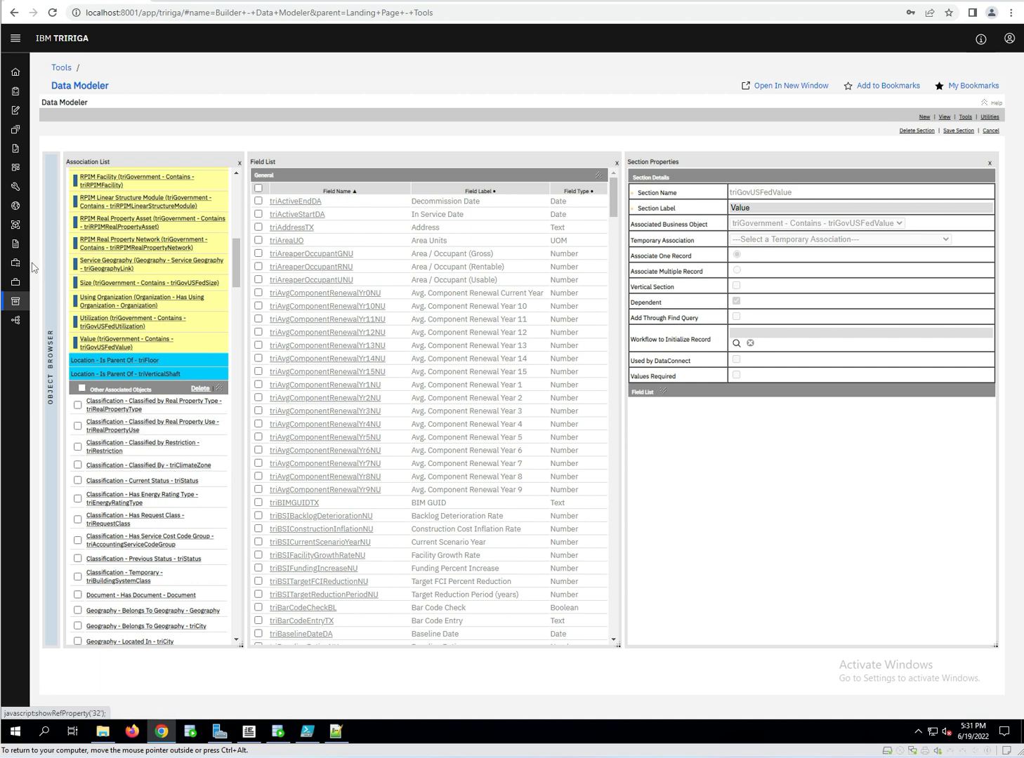
pyautogui.moveTo(50, 285)
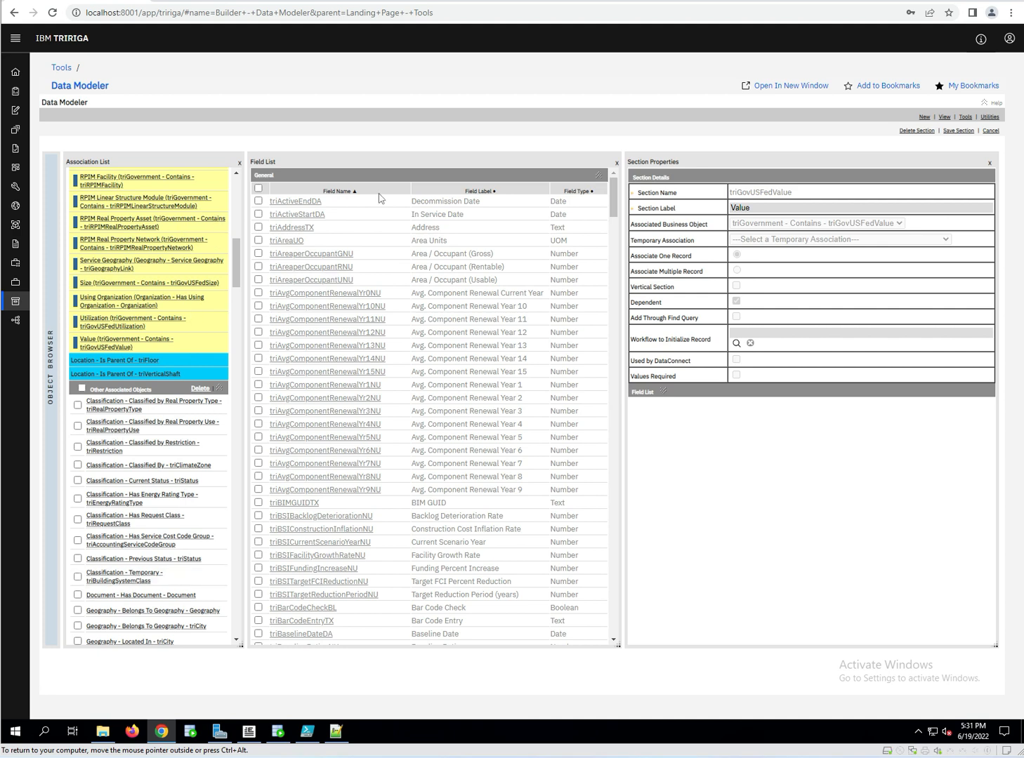
# Examine the BO State Transition diagram of triBuilding, close it, and show the object's BO Mapping properties.
pyautogui.click(964, 118)
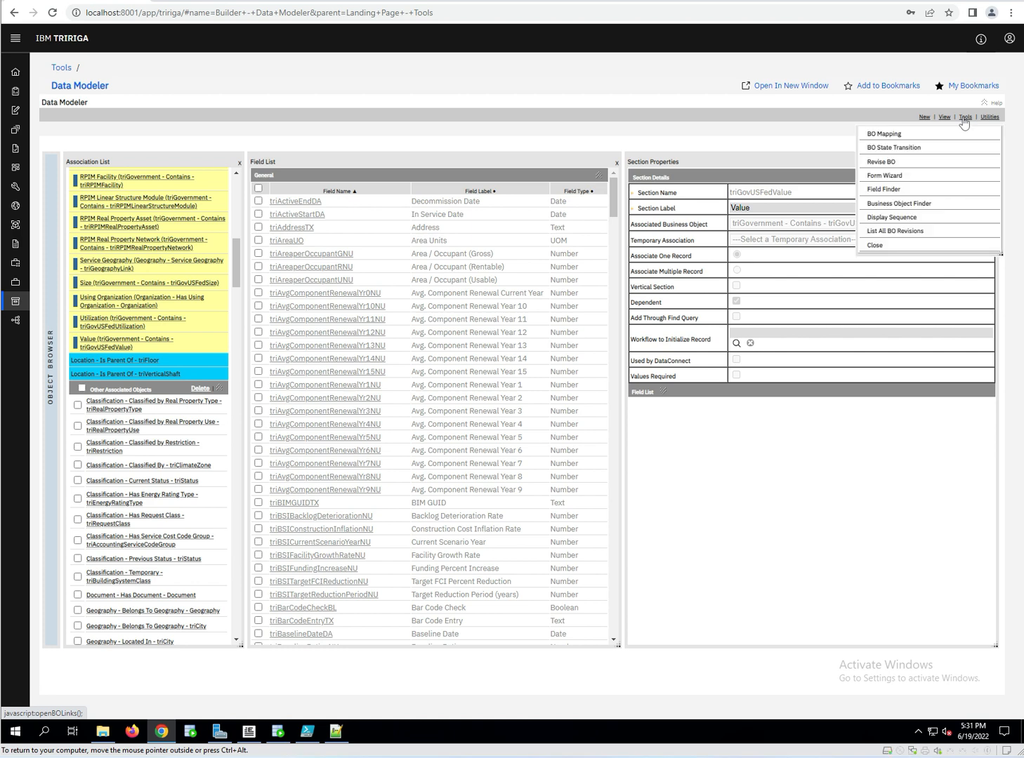
pyautogui.click(911, 150)
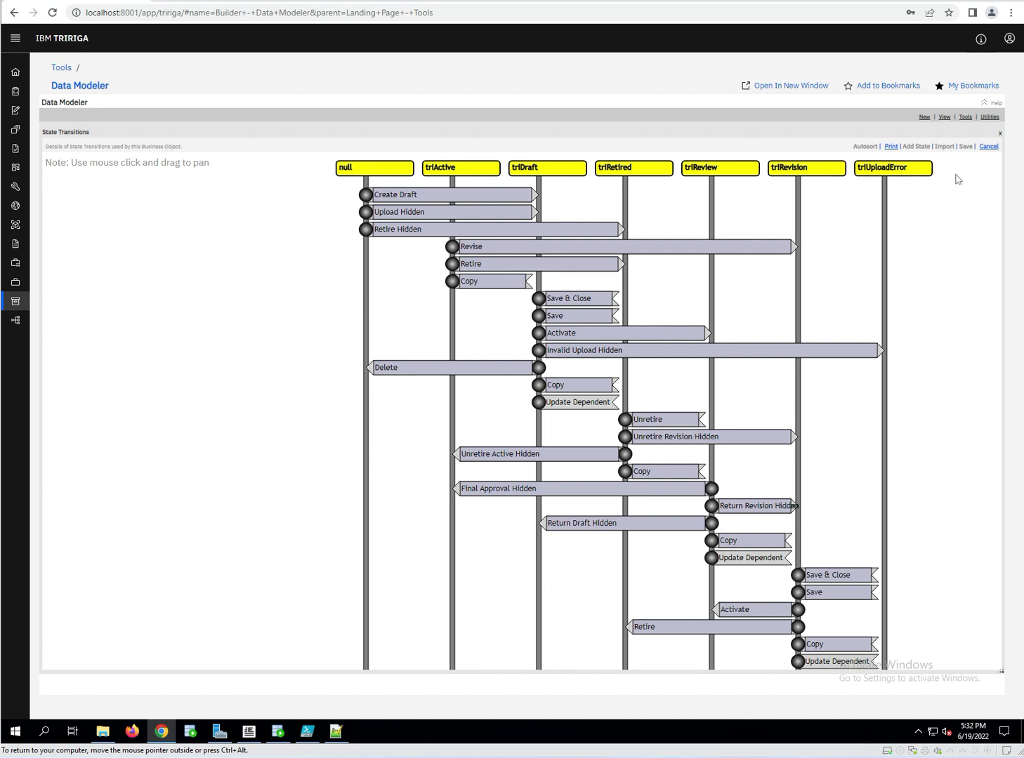
pyautogui.click(989, 147)
pyautogui.click(966, 117)
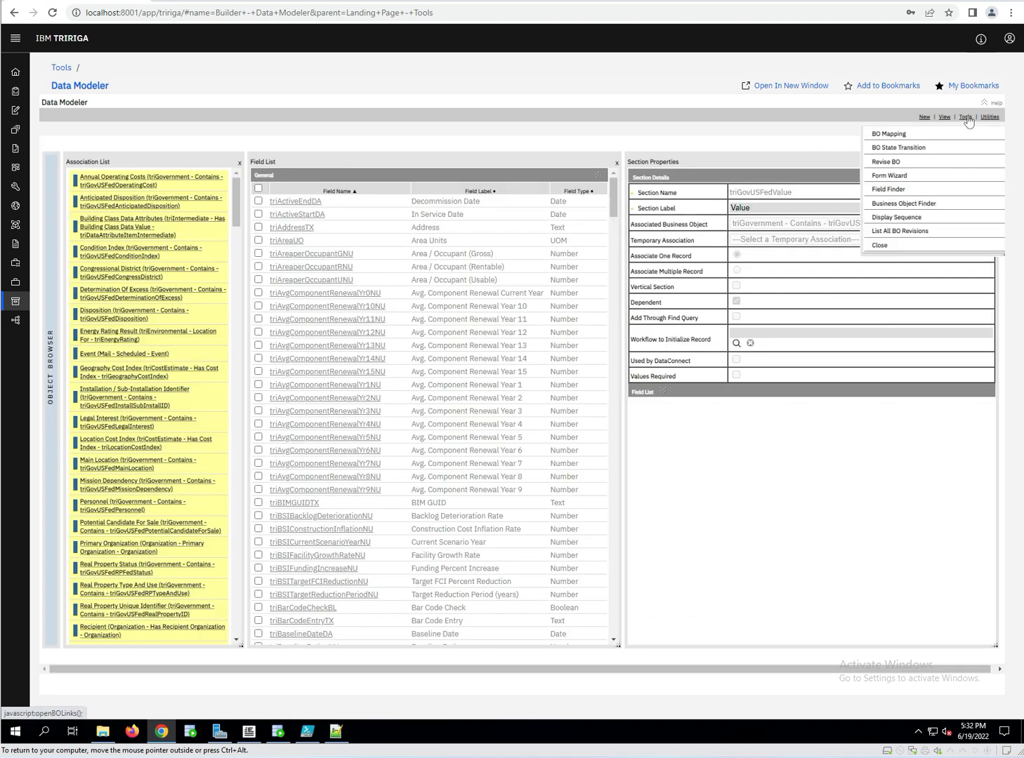
pyautogui.click(888, 134)
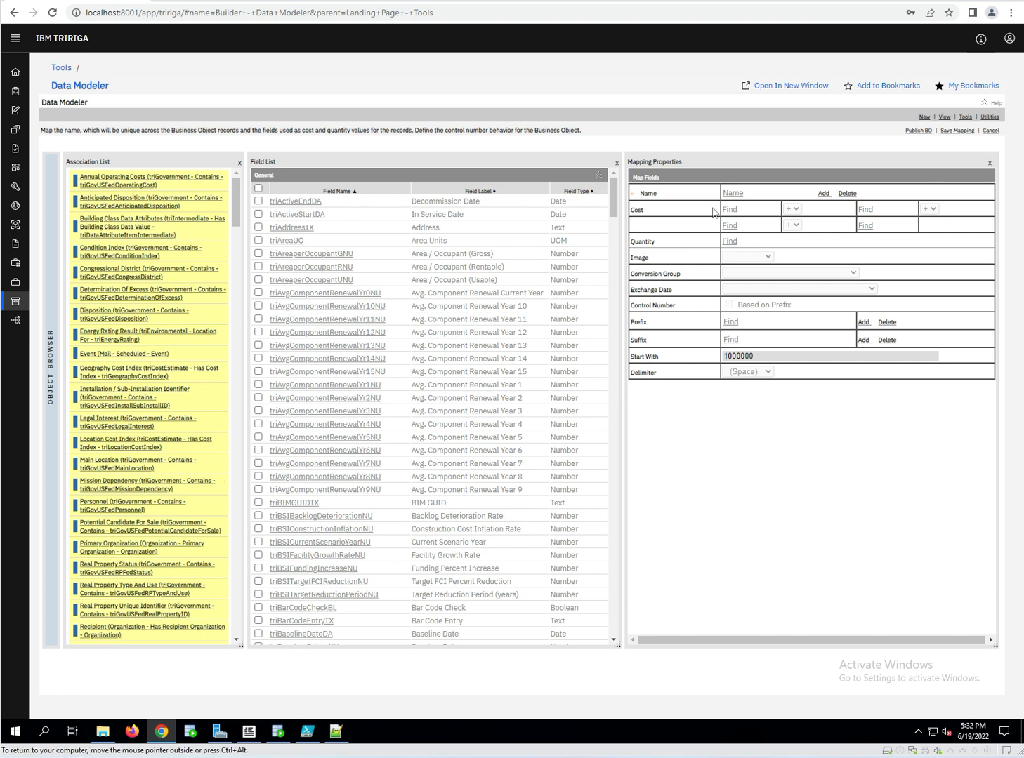
# Go to the Form Builder in Tools and open the triBuilding form of the Location module.
pyautogui.moveTo(50, 296)
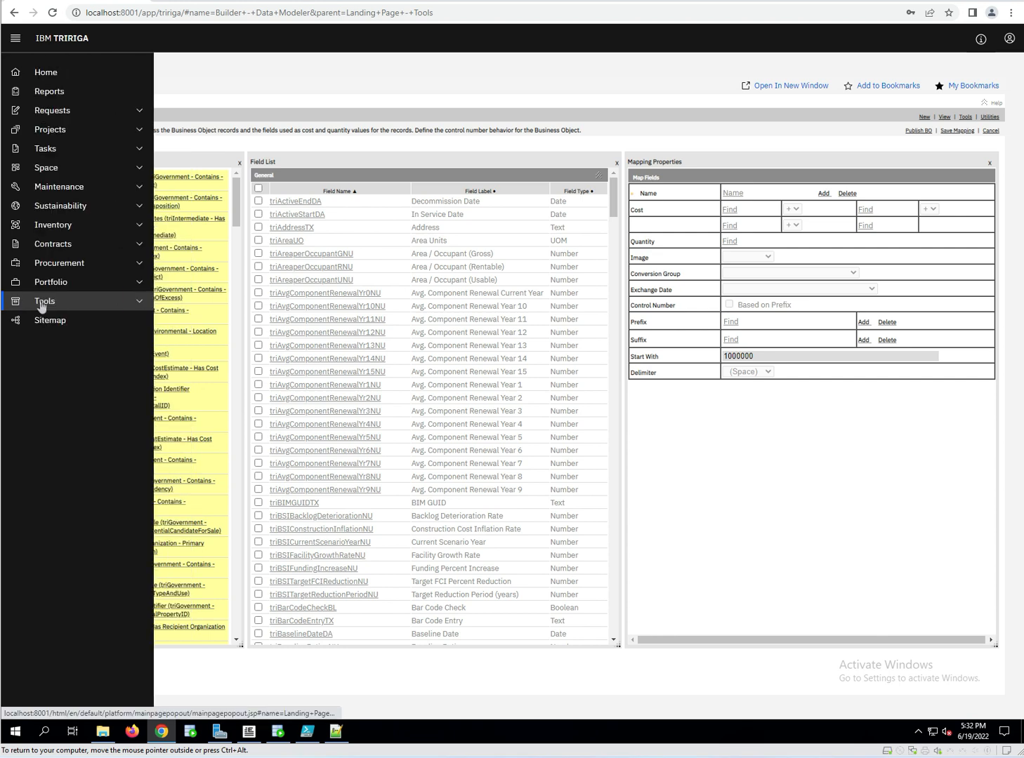
pyautogui.click(42, 304)
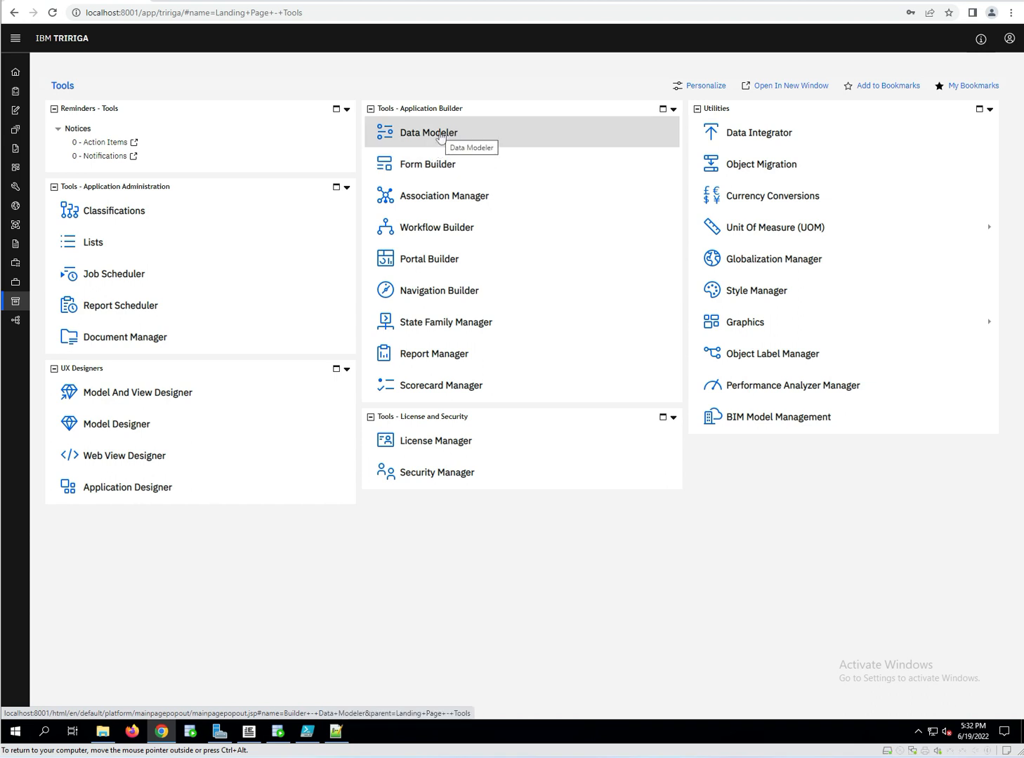
pyautogui.click(426, 167)
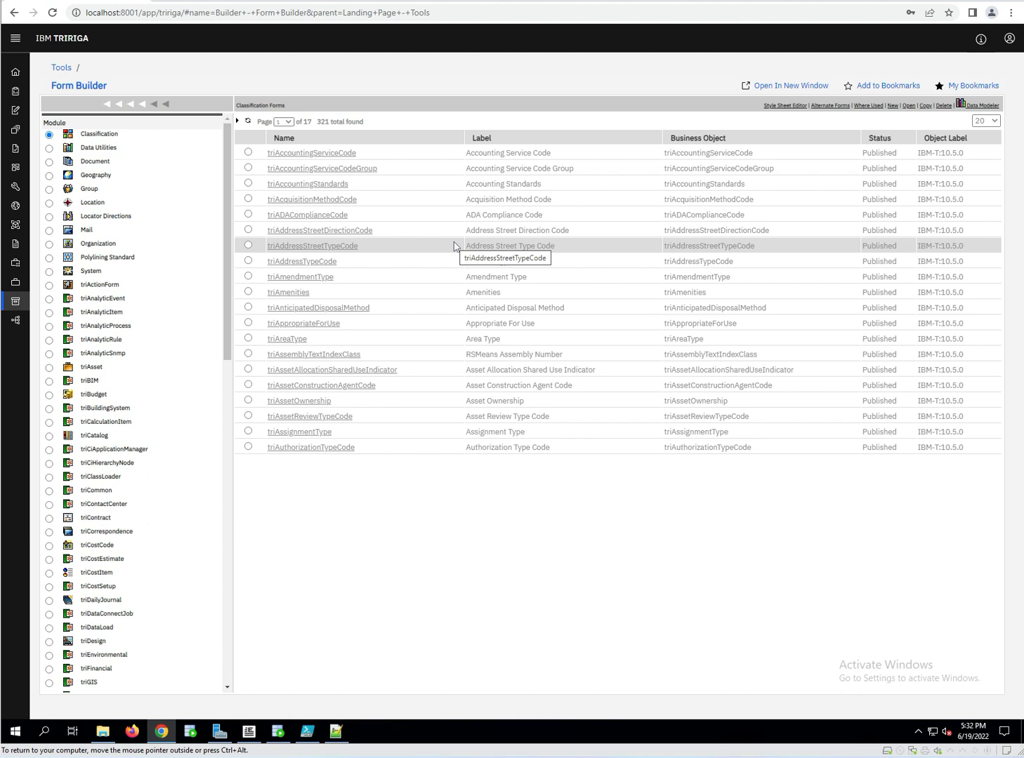
pyautogui.click(49, 203)
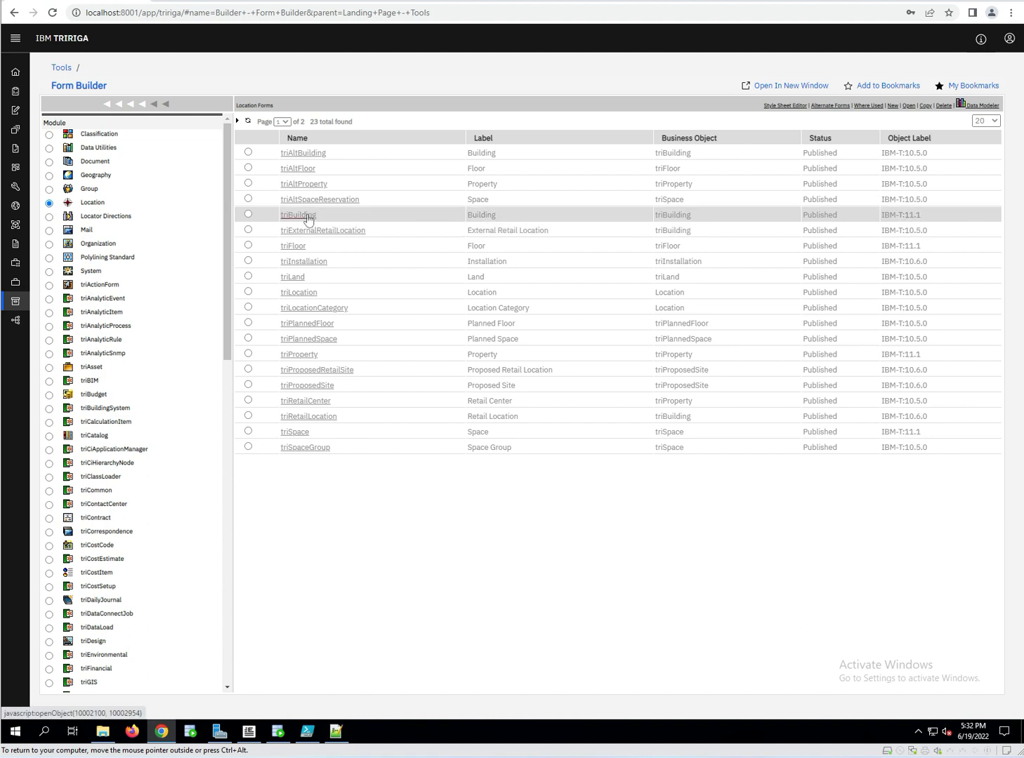
pyautogui.click(307, 218)
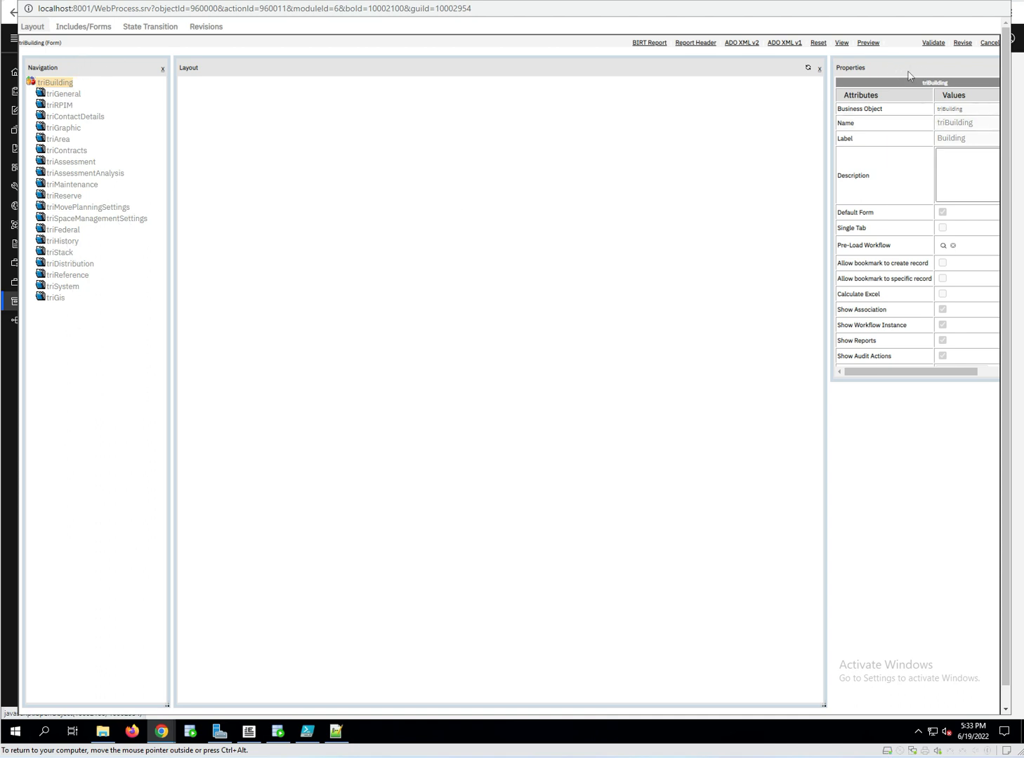
# Display the layout of the form's triGeneral tab, expand its sections, and show the properties of the General section.
pyautogui.click(67, 95)
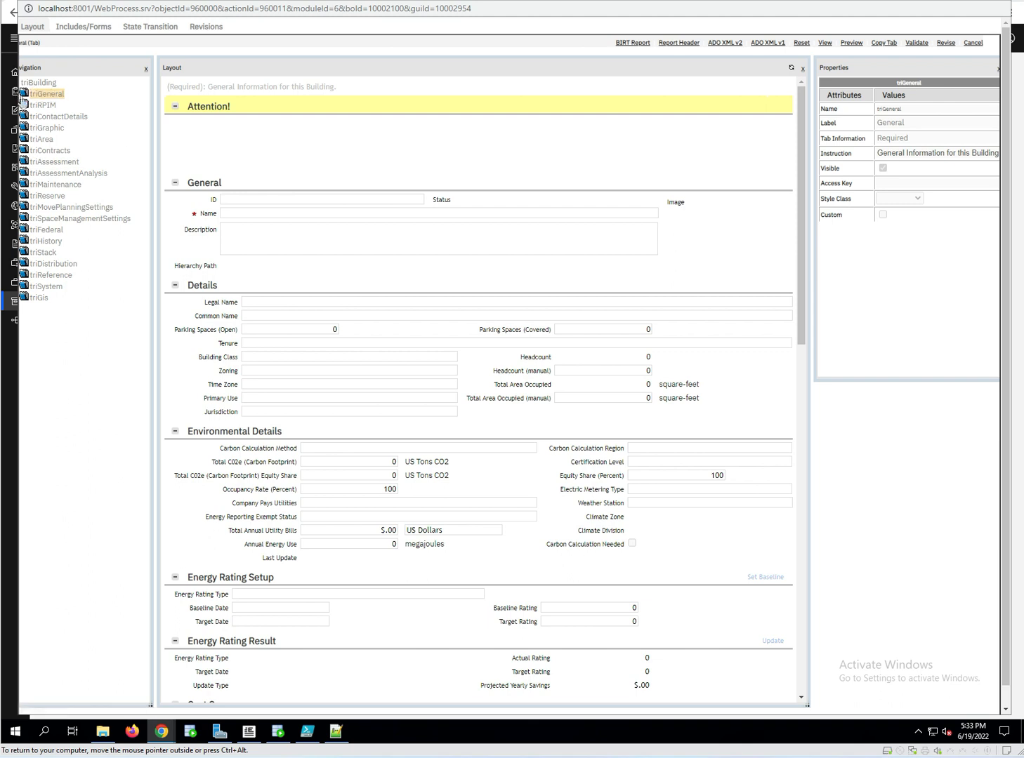
pyautogui.click(24, 96)
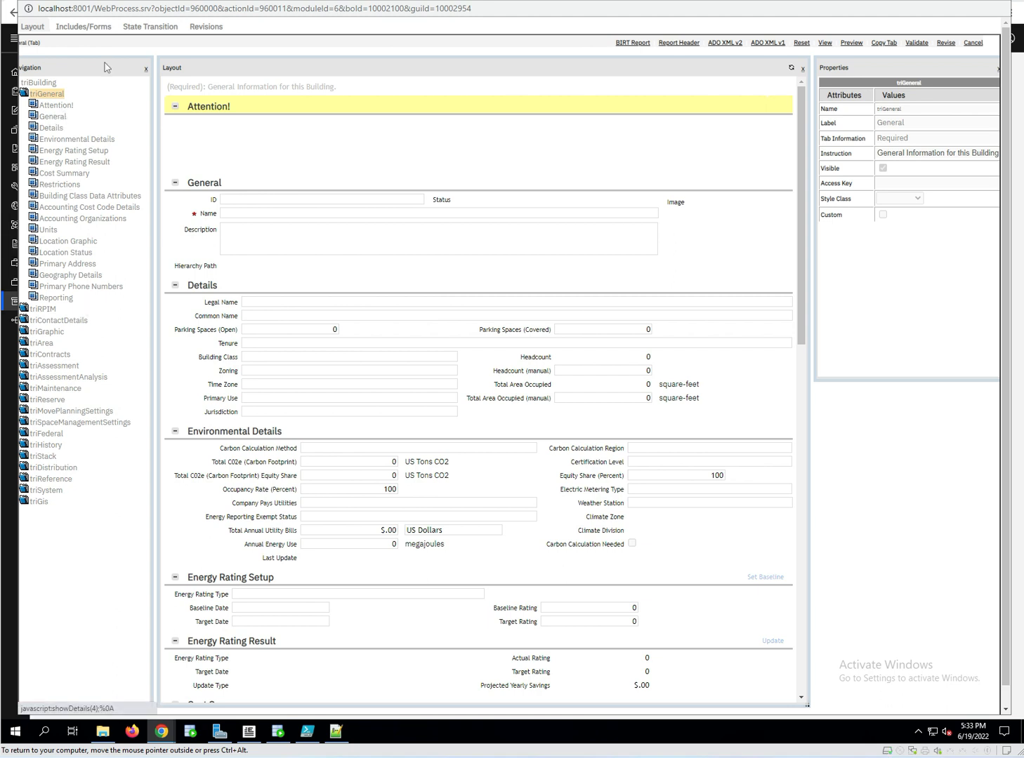
pyautogui.click(50, 117)
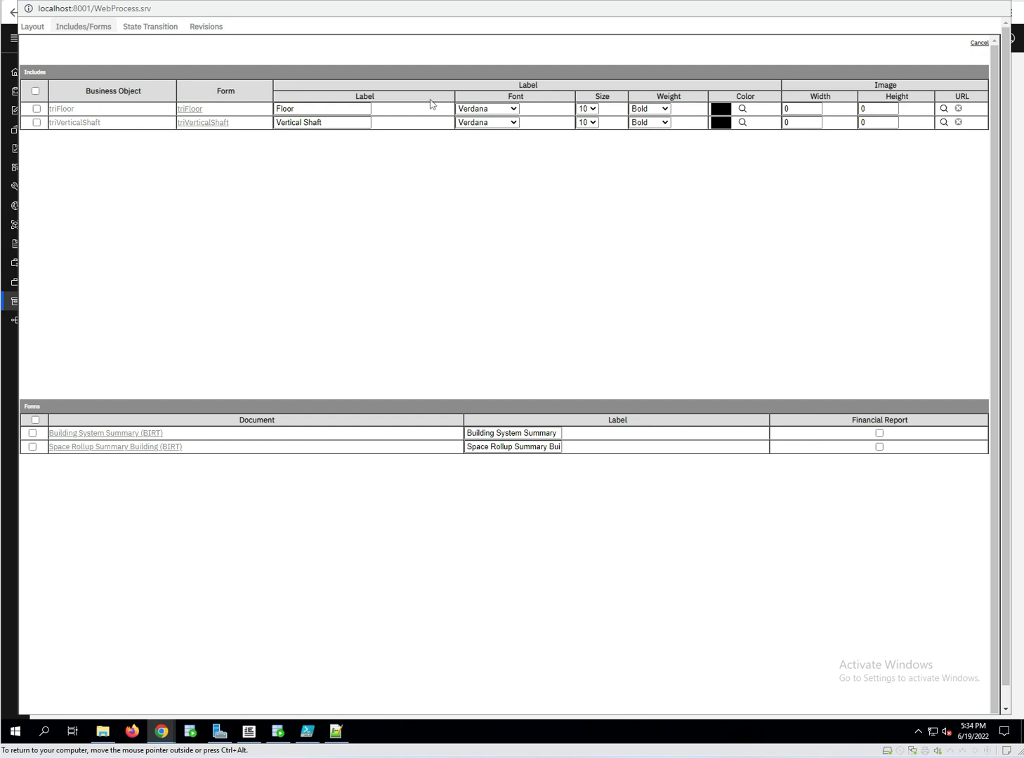
# Review the triBuilding form's state transitions and revisions, return to its layout, and close the form window.
pyautogui.click(154, 27)
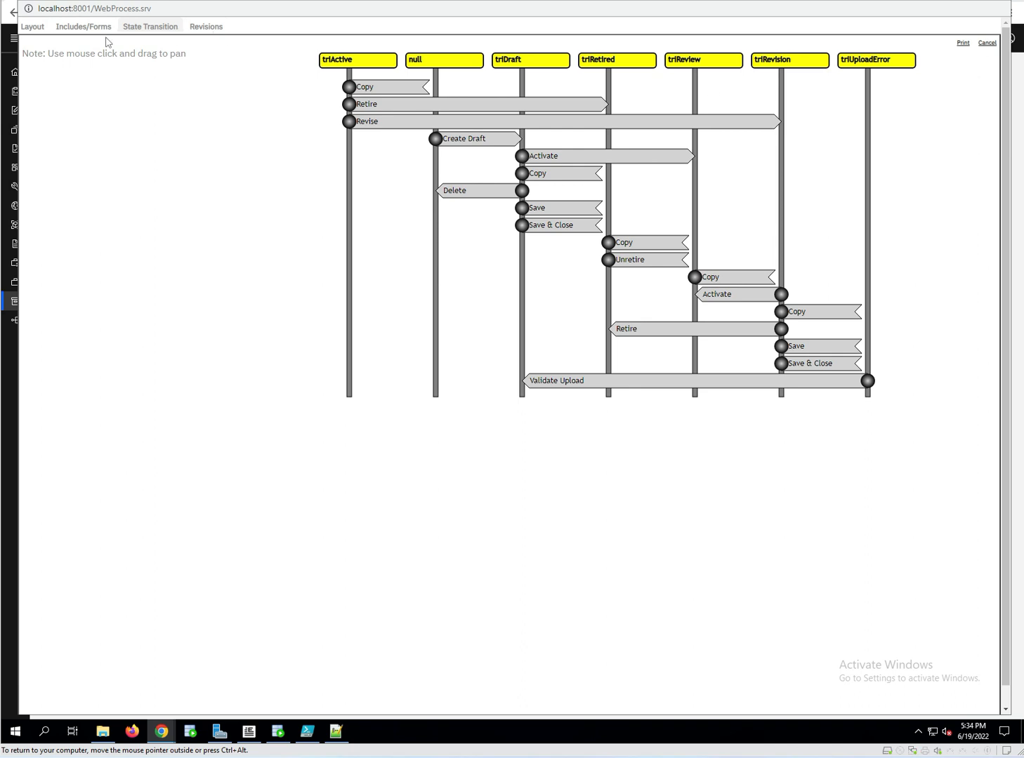
pyautogui.click(210, 29)
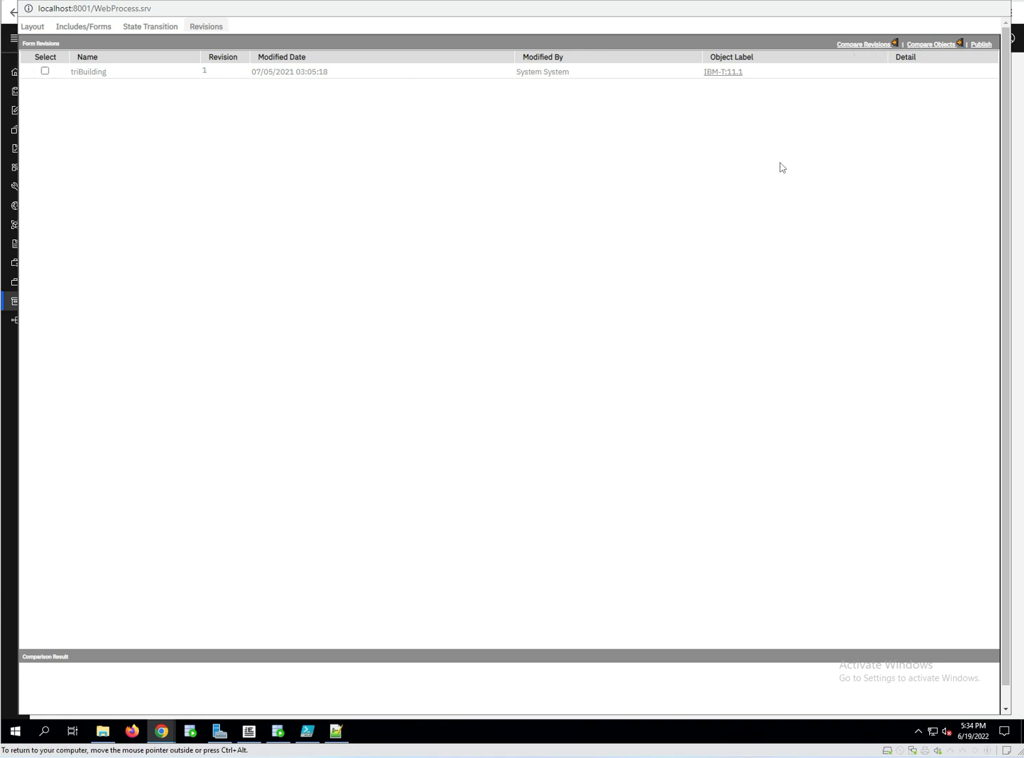
pyautogui.click(41, 28)
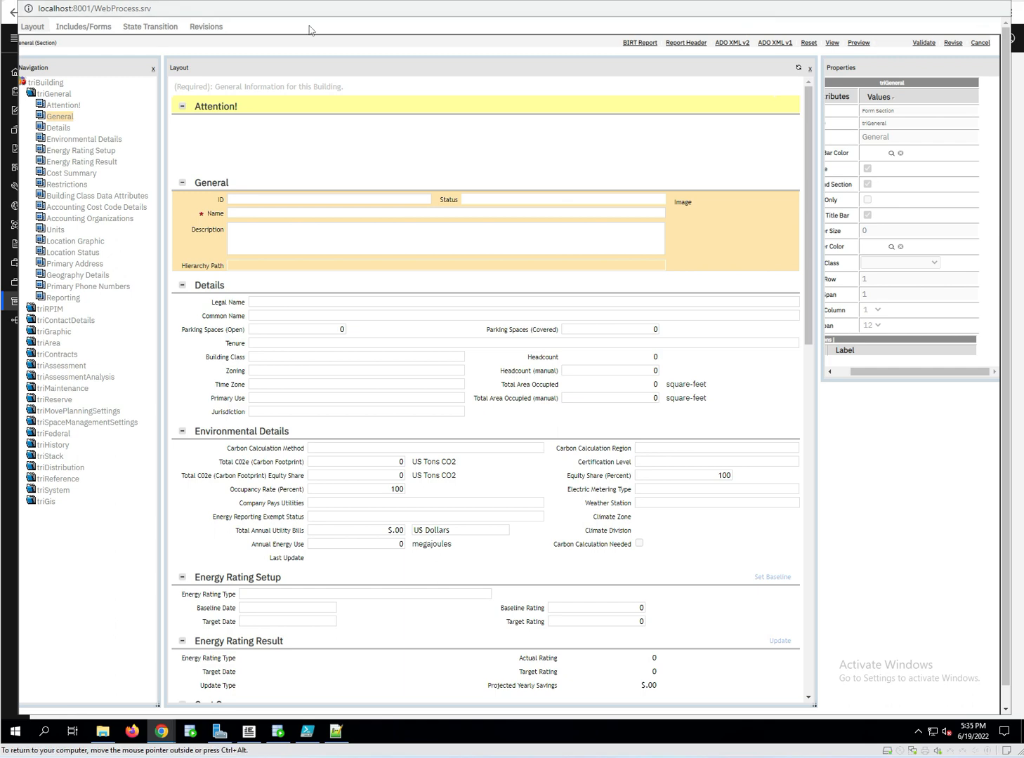
pyautogui.moveTo(369, 0); pyautogui.dragTo(333, 68)
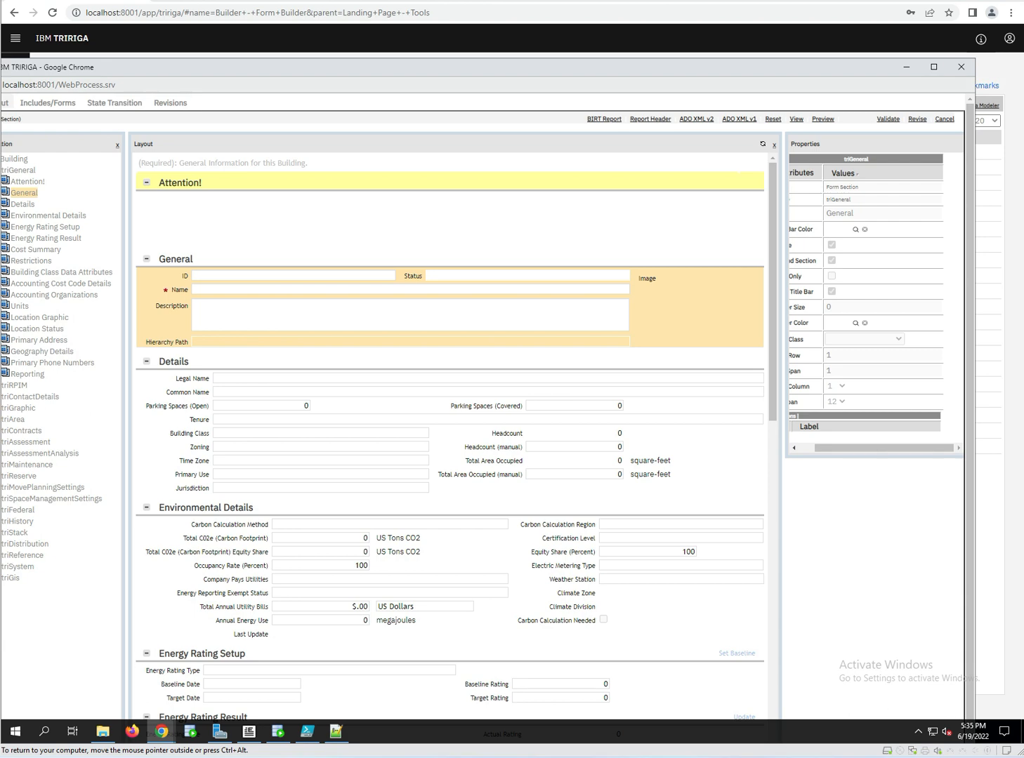
pyautogui.click(955, 72)
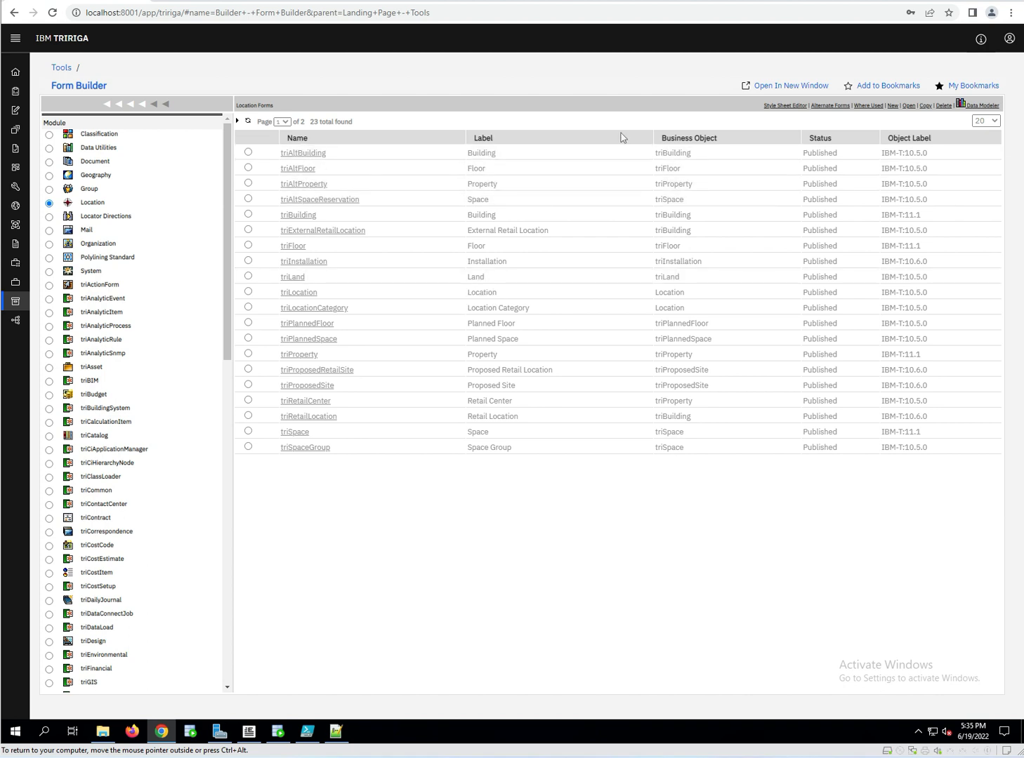
# Set the Location forms list to show 100 records per page.
pyautogui.click(285, 122)
pyautogui.click(286, 124)
pyautogui.click(997, 121)
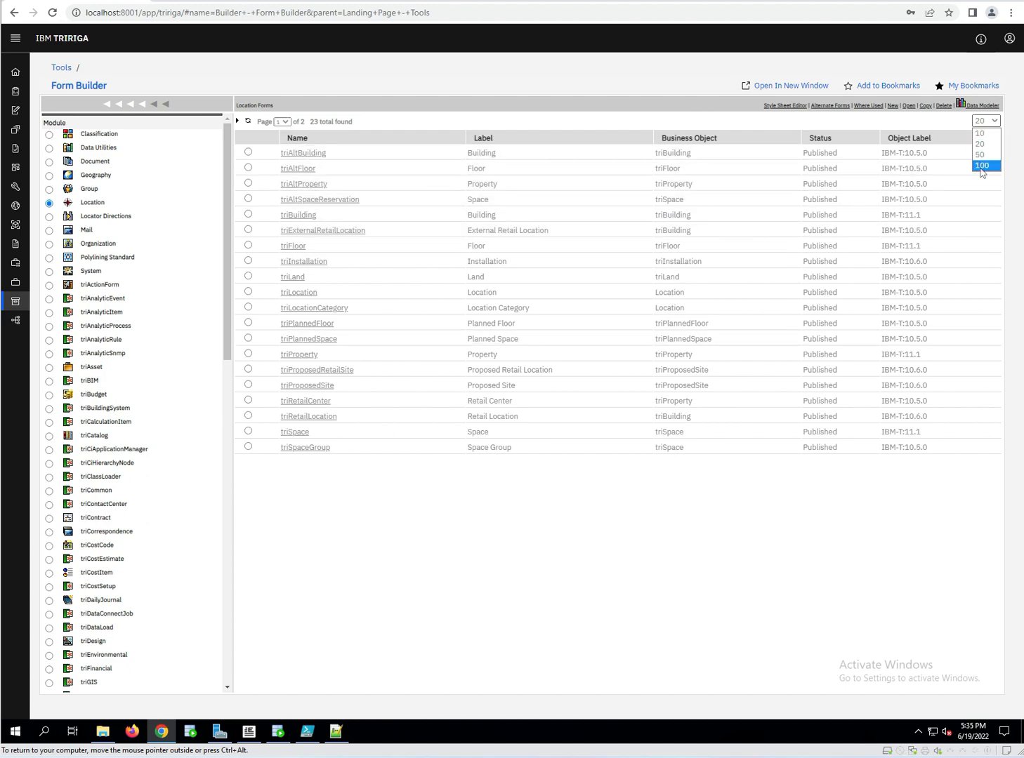
pyautogui.click(984, 166)
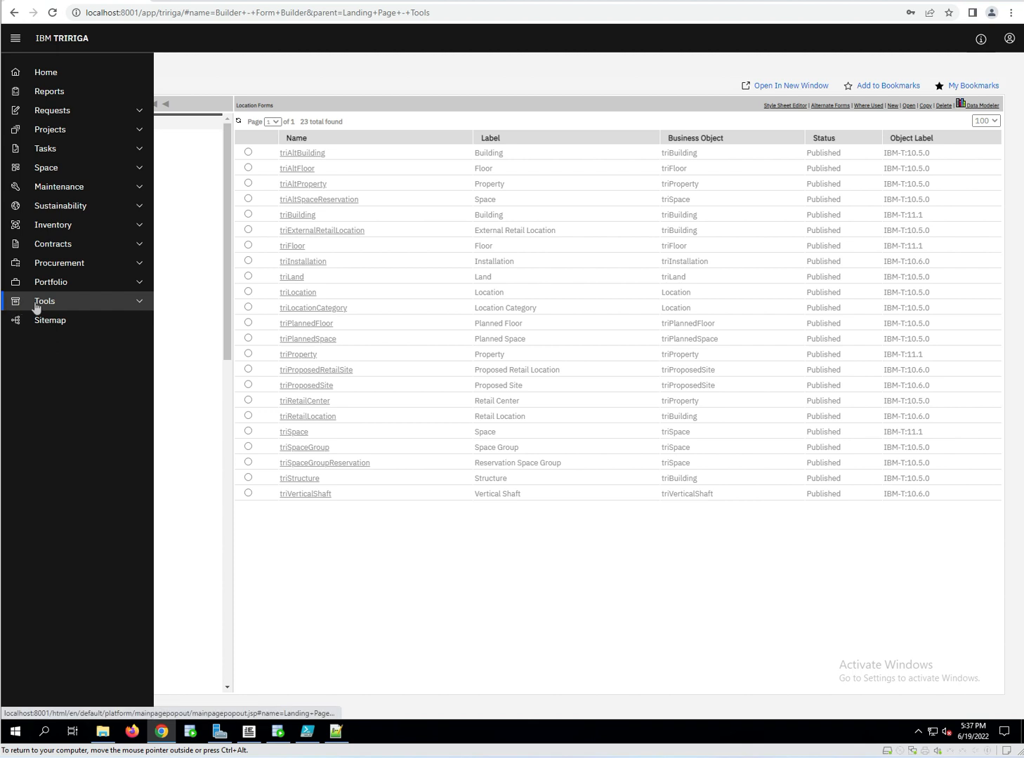
# Look at the Associate Business Object List in the Association Manager and return to the Tools page.
pyautogui.click(36, 303)
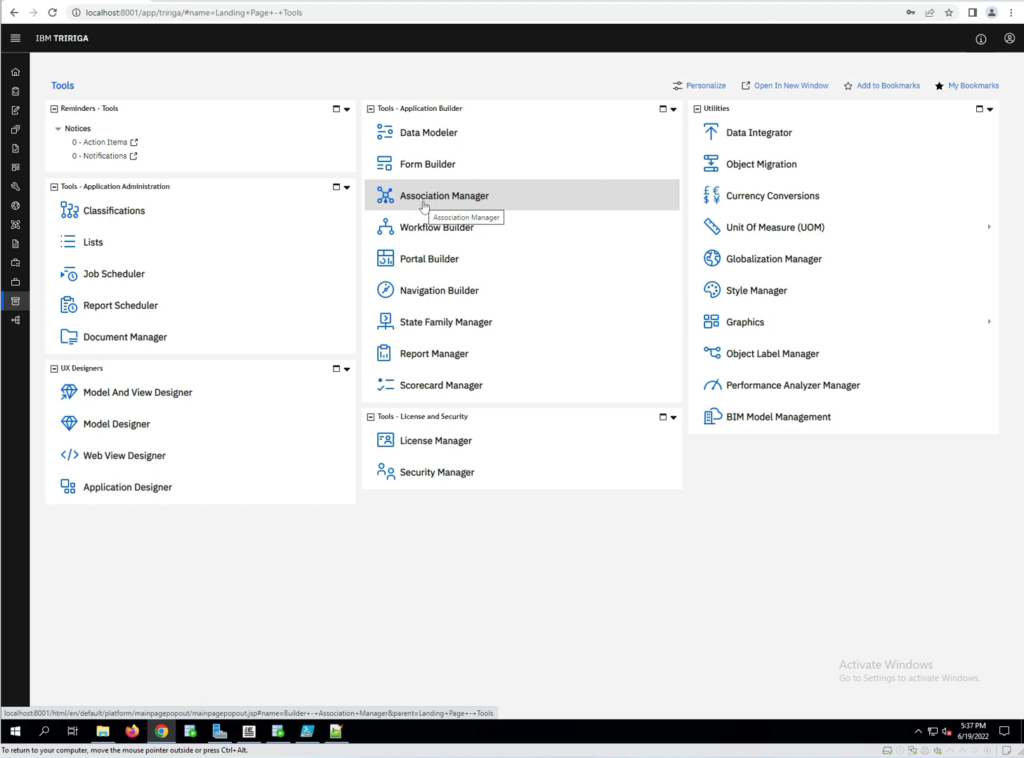
pyautogui.click(423, 204)
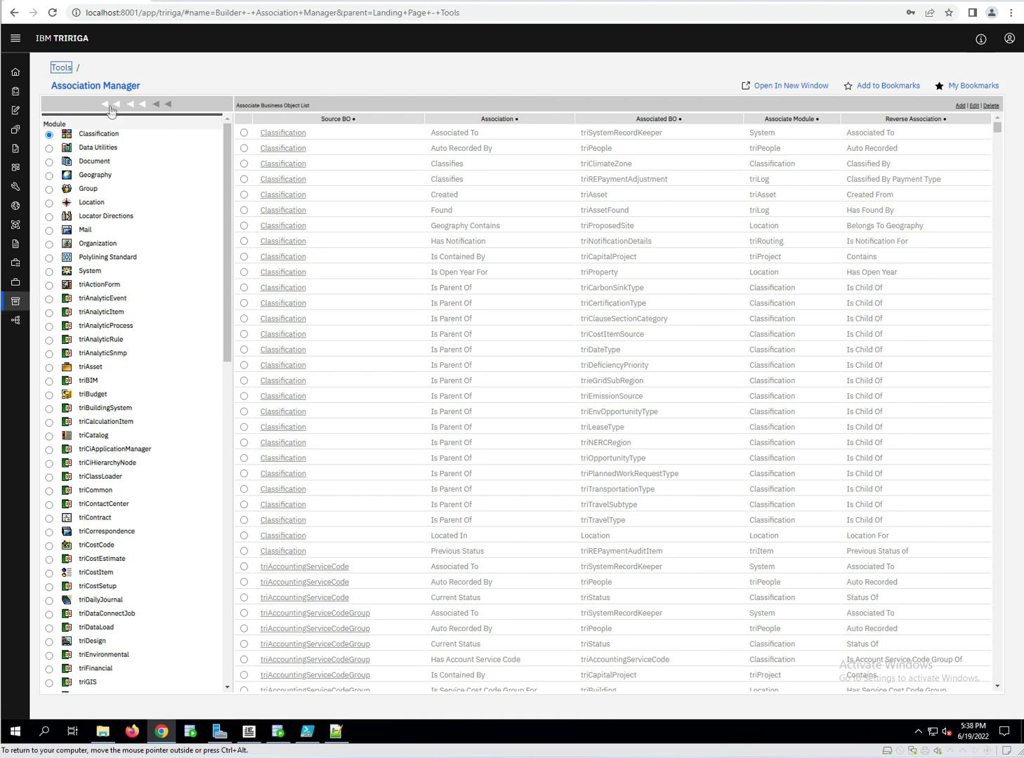
pyautogui.click(62, 68)
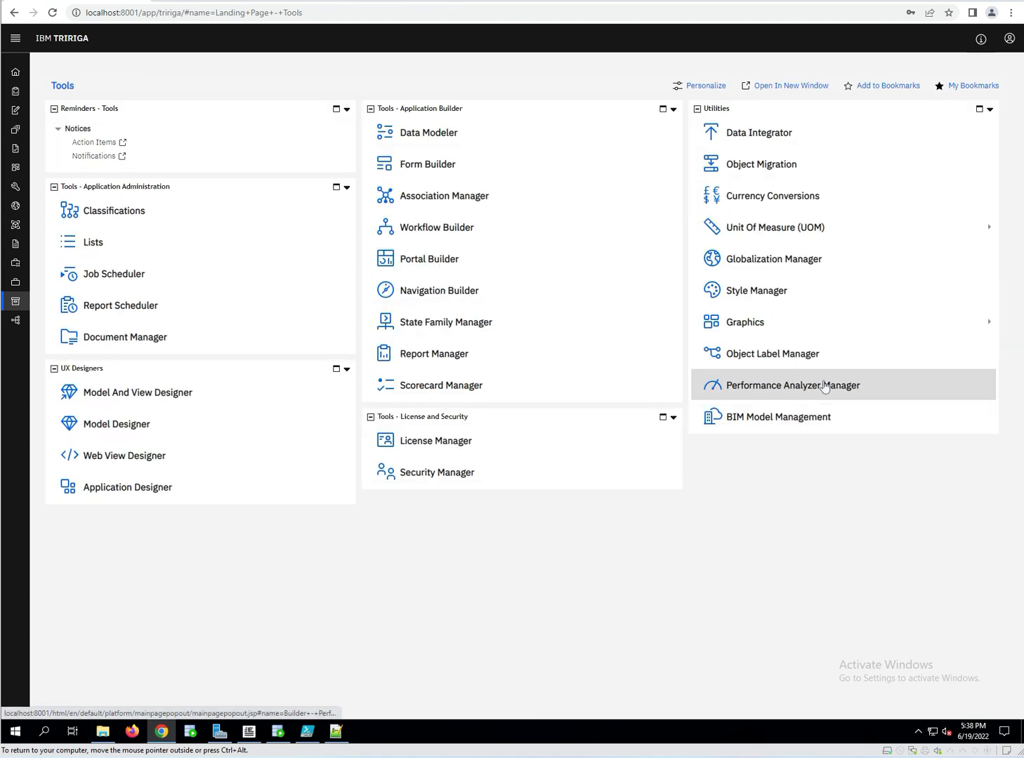
# Open the Workflow Builder and list the workflows of triBuilding under Location.
pyautogui.click(457, 231)
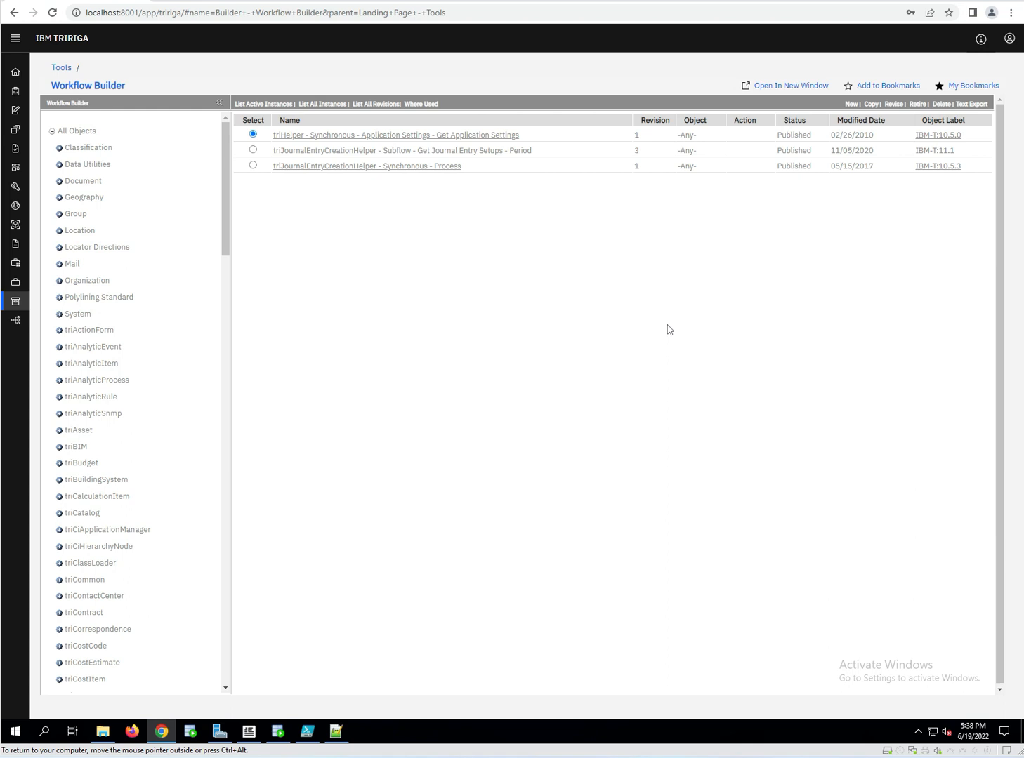
pyautogui.click(59, 231)
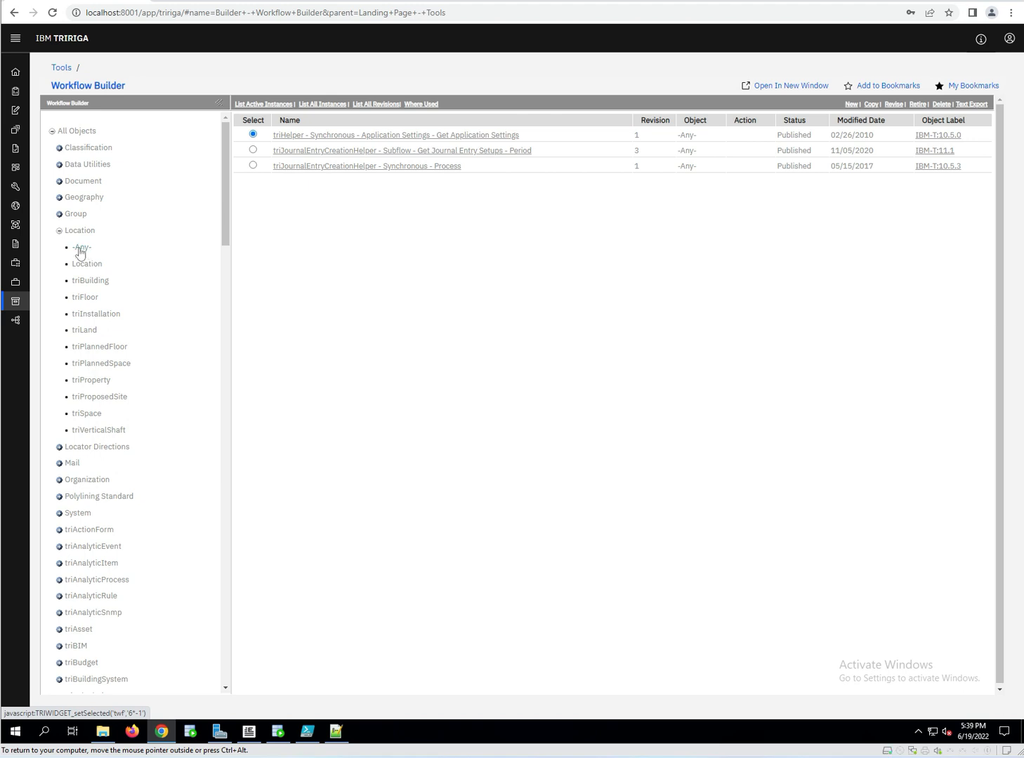
pyautogui.click(94, 281)
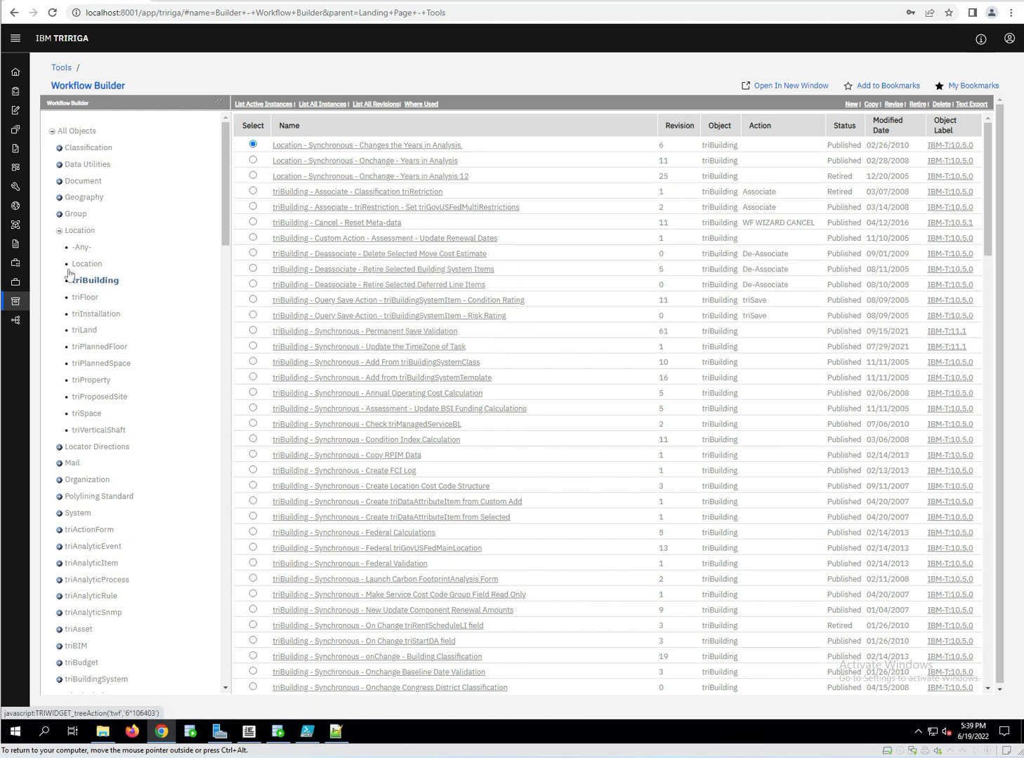
# View the diagram of the Deassociate - Retire Selected Building System Items workflow, close it, and open Assessment - Update BSI Funding Calculations.
pyautogui.click(334, 271)
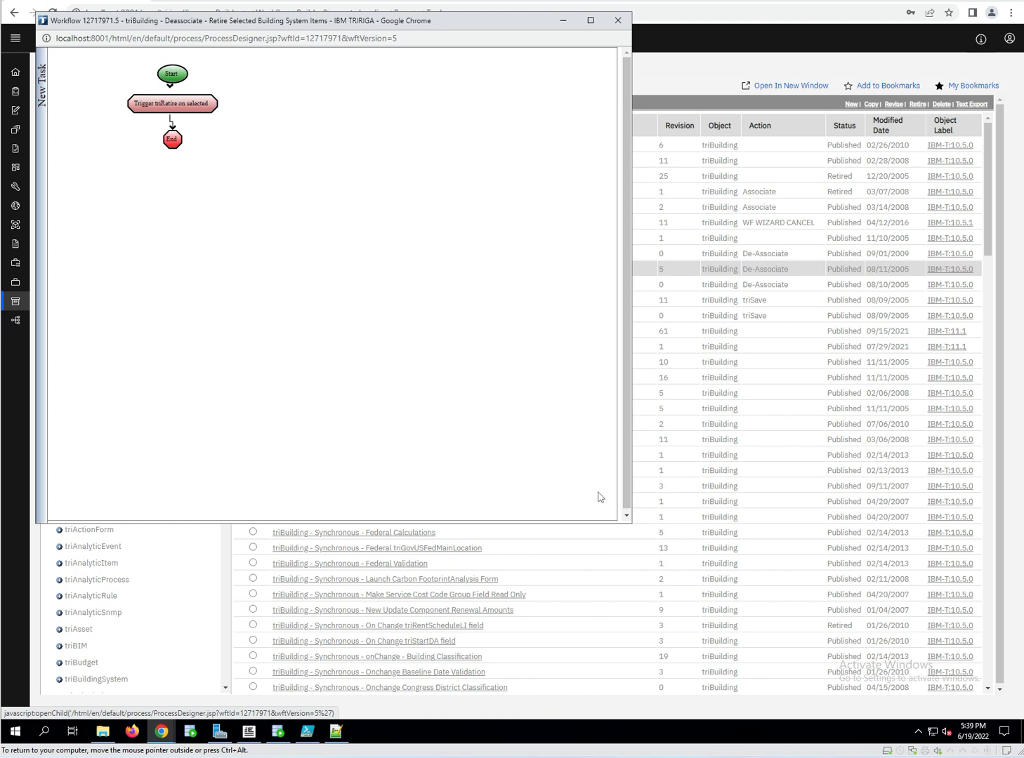
pyautogui.click(616, 22)
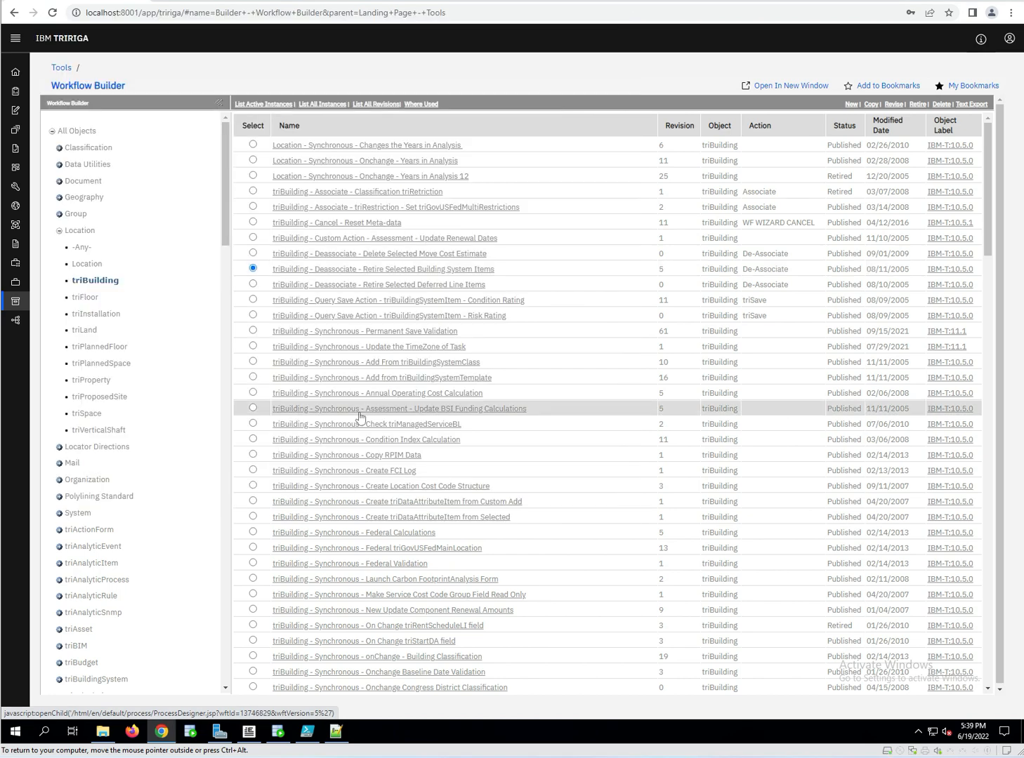
pyautogui.click(377, 415)
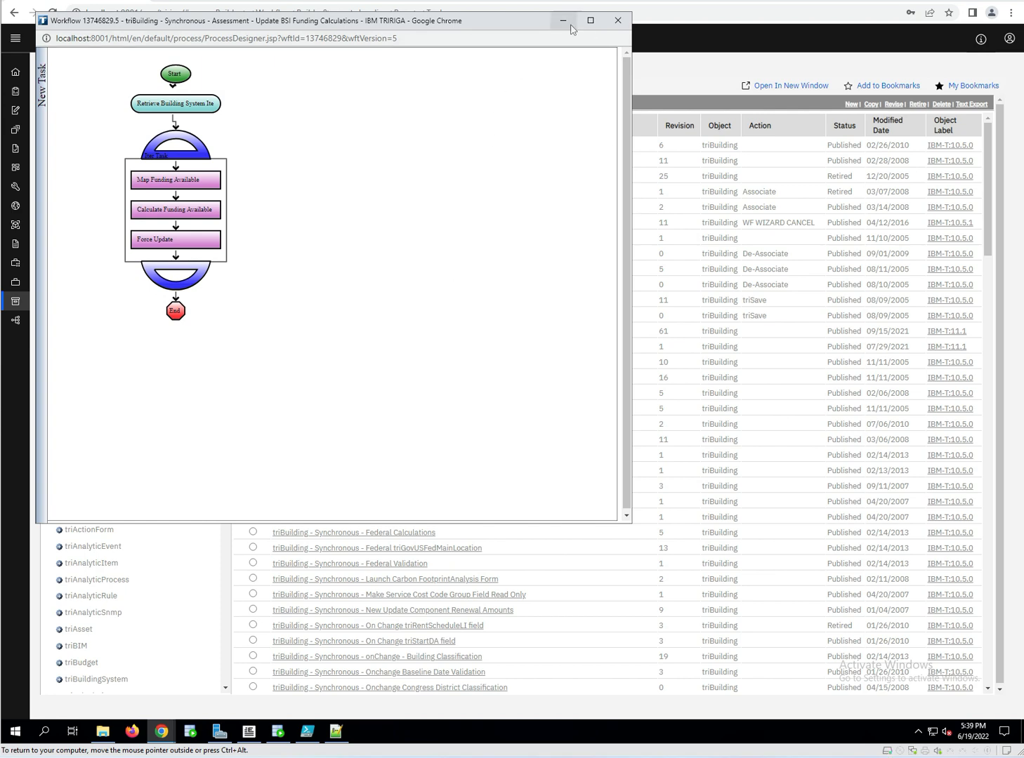
# Close the workflow diagram and view the workflow lists for -Any-, the whole Location module, and the Location business object.
pyautogui.click(618, 23)
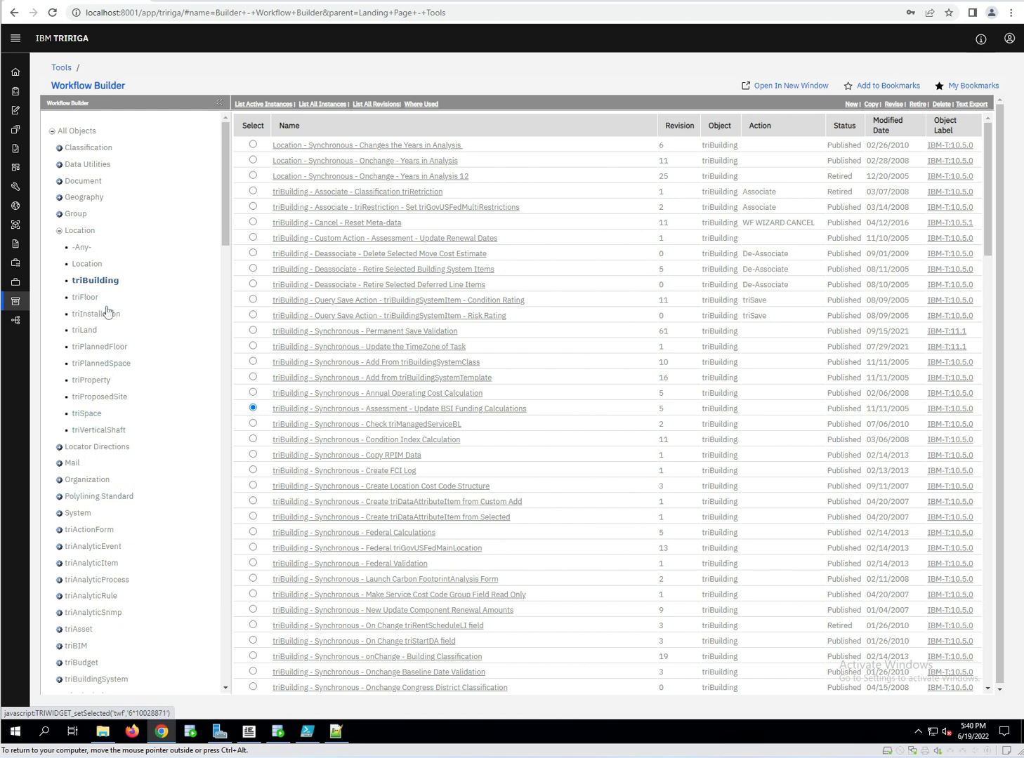
pyautogui.click(81, 249)
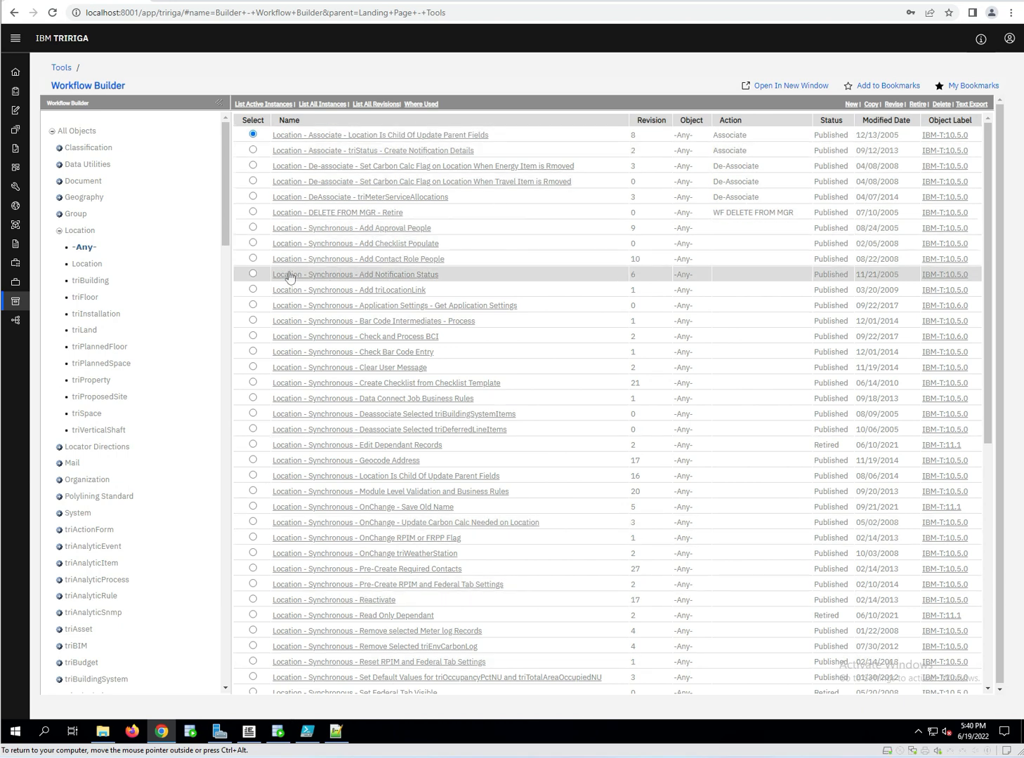
pyautogui.click(87, 264)
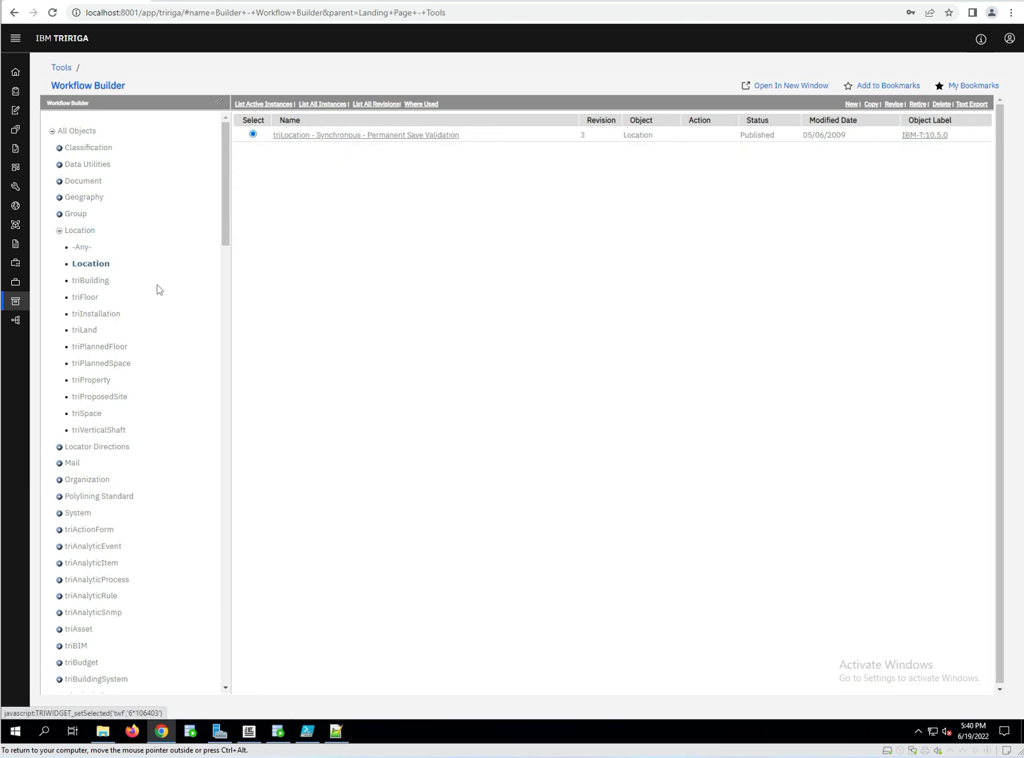
pyautogui.click(80, 230)
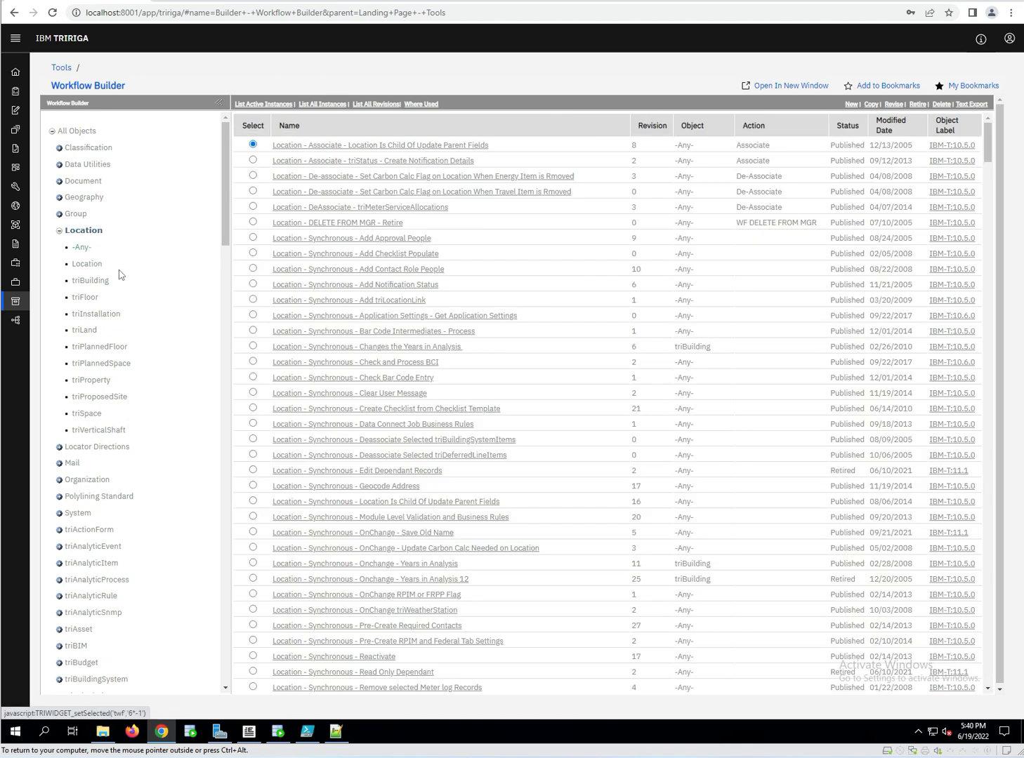
pyautogui.click(89, 268)
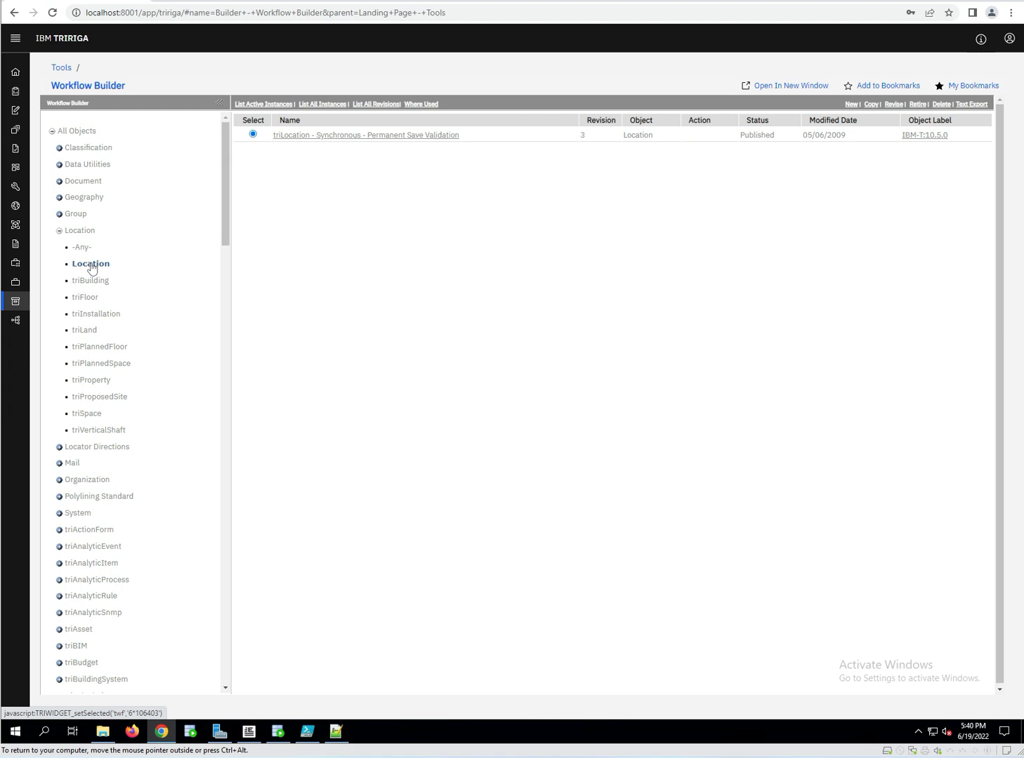
# Collapse and re-expand the Location module, list the triBuilding workflows, and return to the Tools page.
pyautogui.click(59, 230)
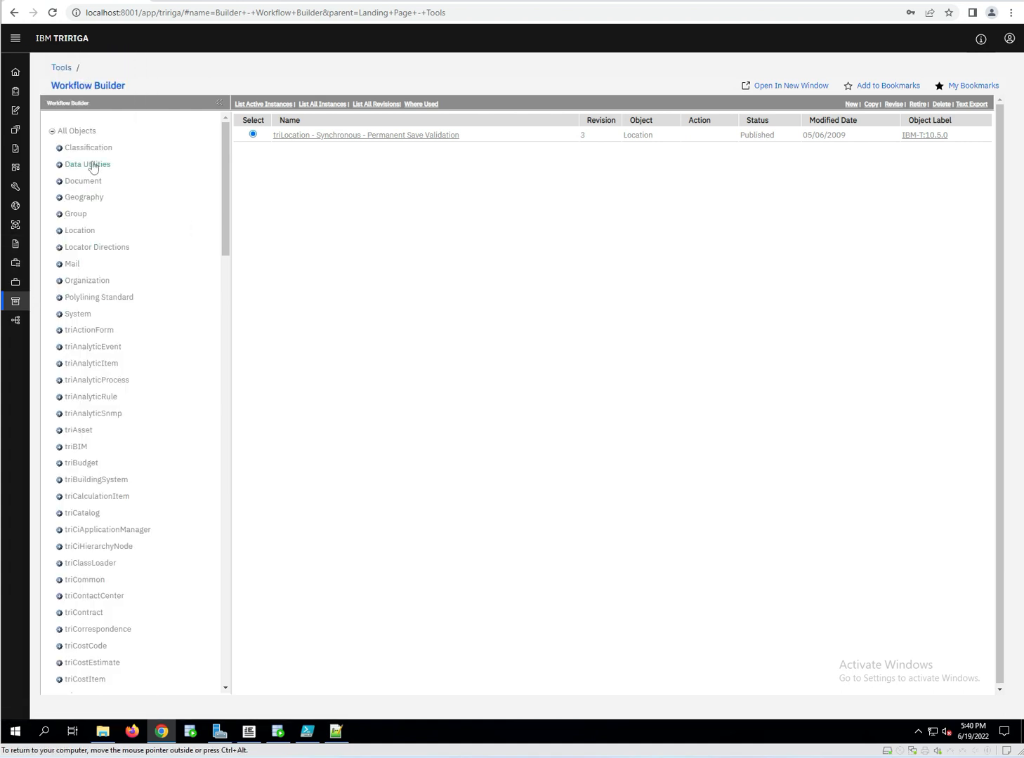
pyautogui.click(65, 232)
pyautogui.click(82, 282)
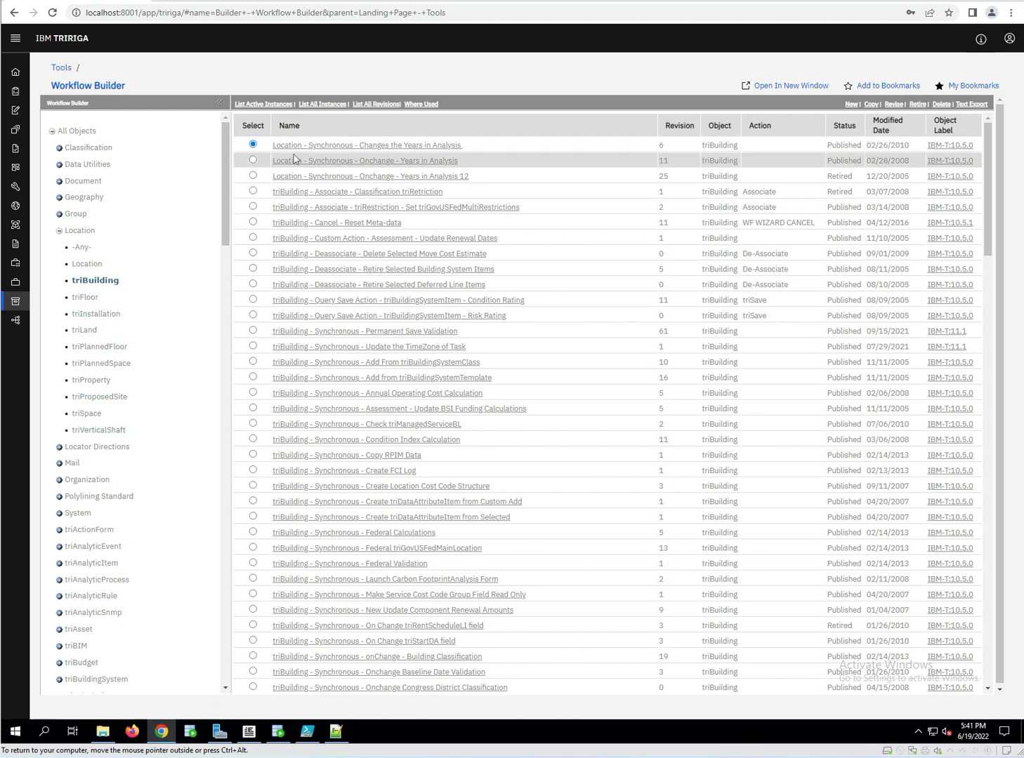
pyautogui.moveTo(18, 323)
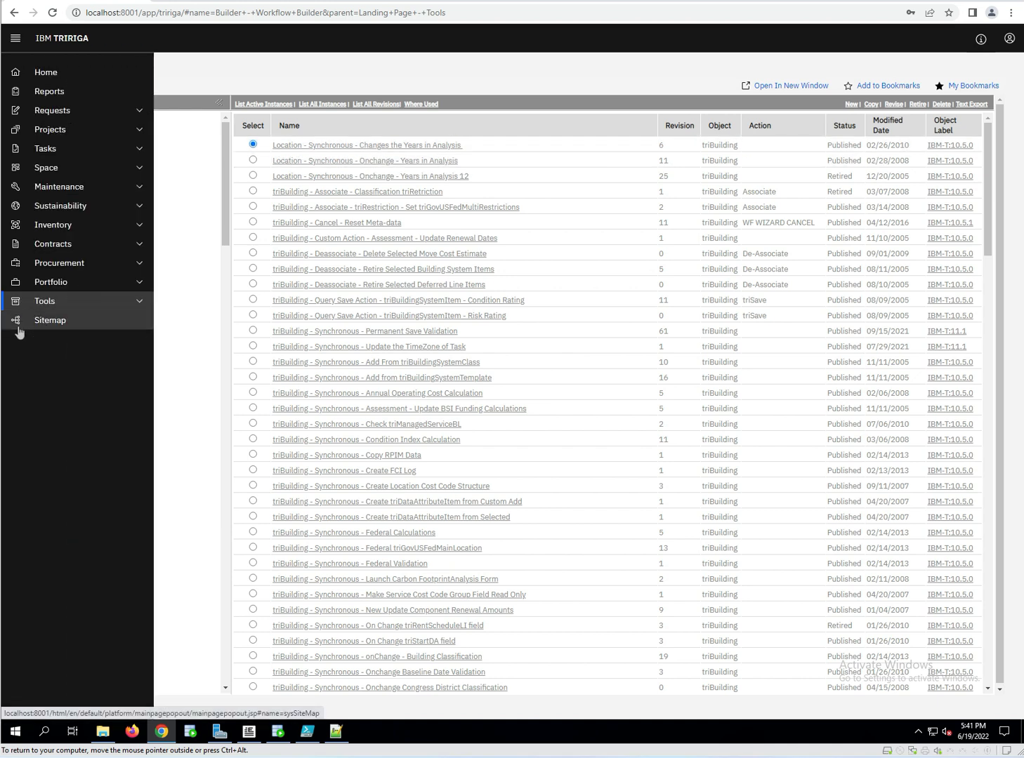
pyautogui.click(53, 307)
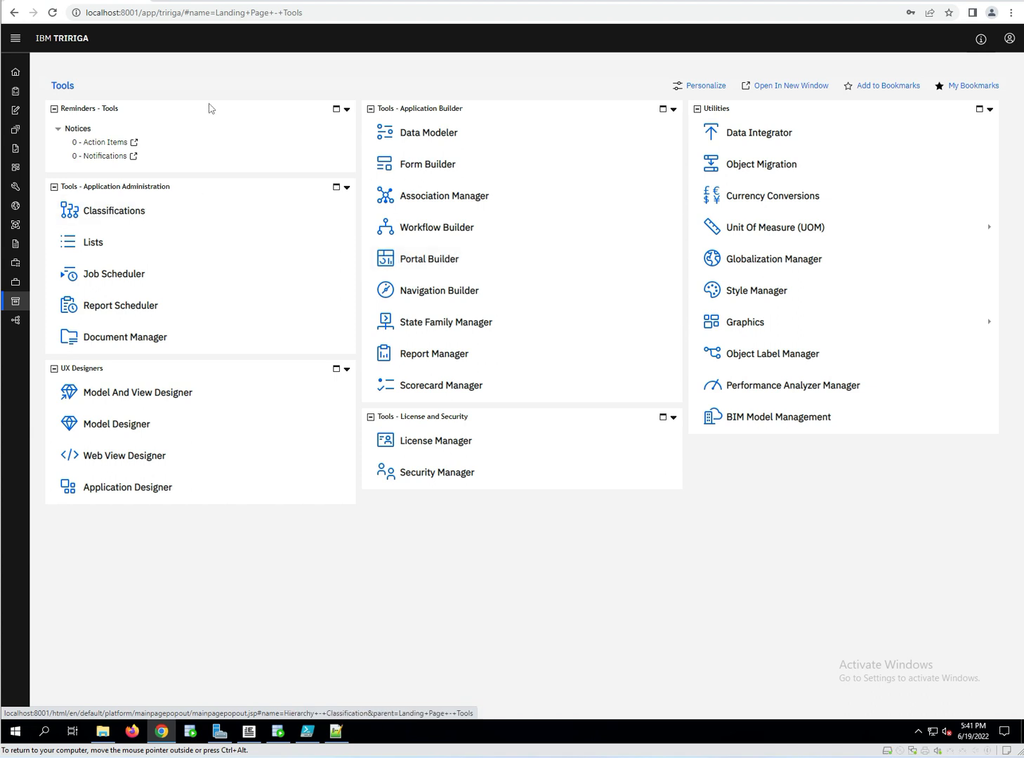
# Look through the Application Settings and Password Setup sections of the Home portal.
pyautogui.click(14, 73)
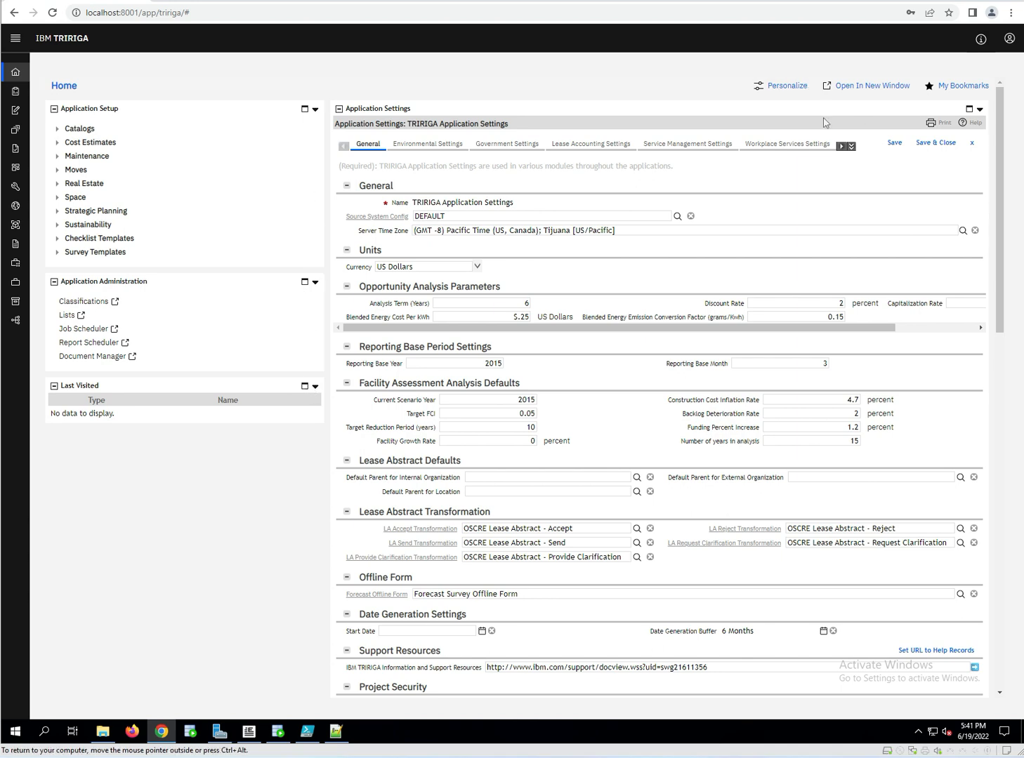
pyautogui.scroll(-6, 981, 355)
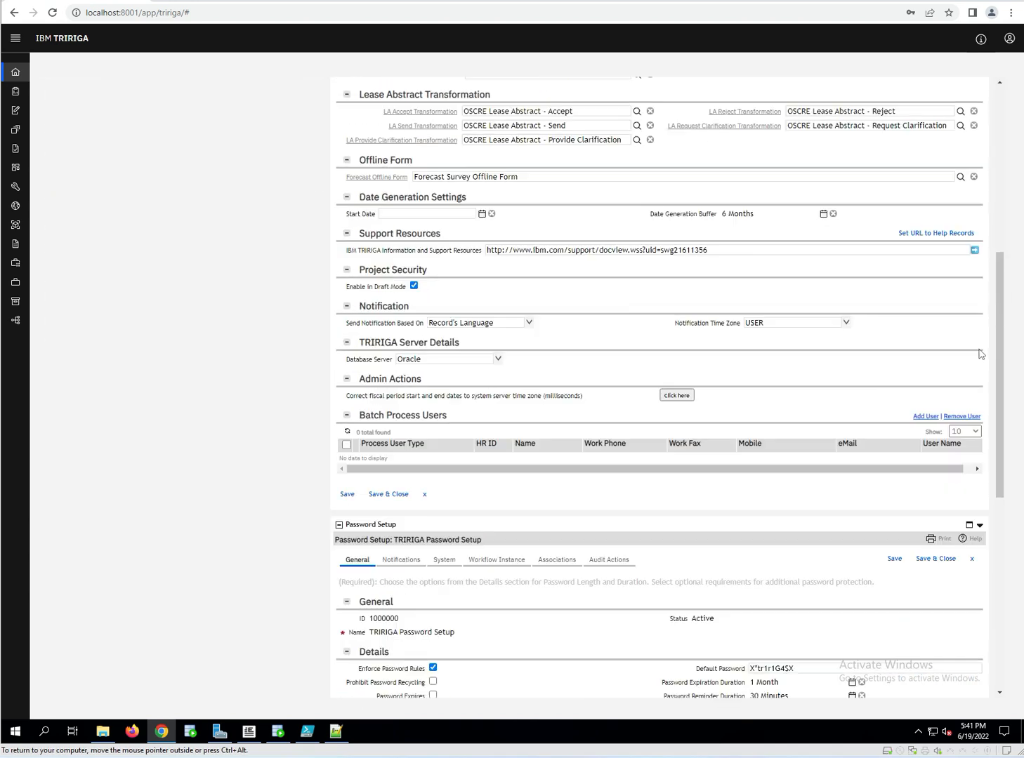
pyautogui.scroll(4, 981, 355)
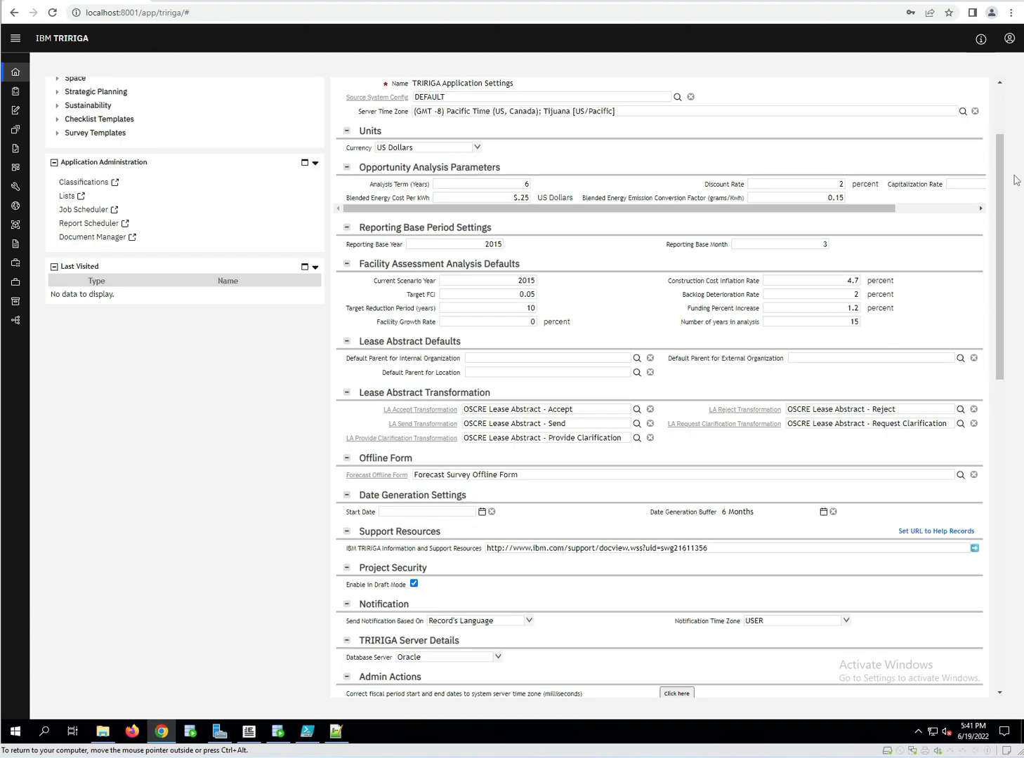
pyautogui.moveTo(1001, 199); pyautogui.dragTo(1001, 169)
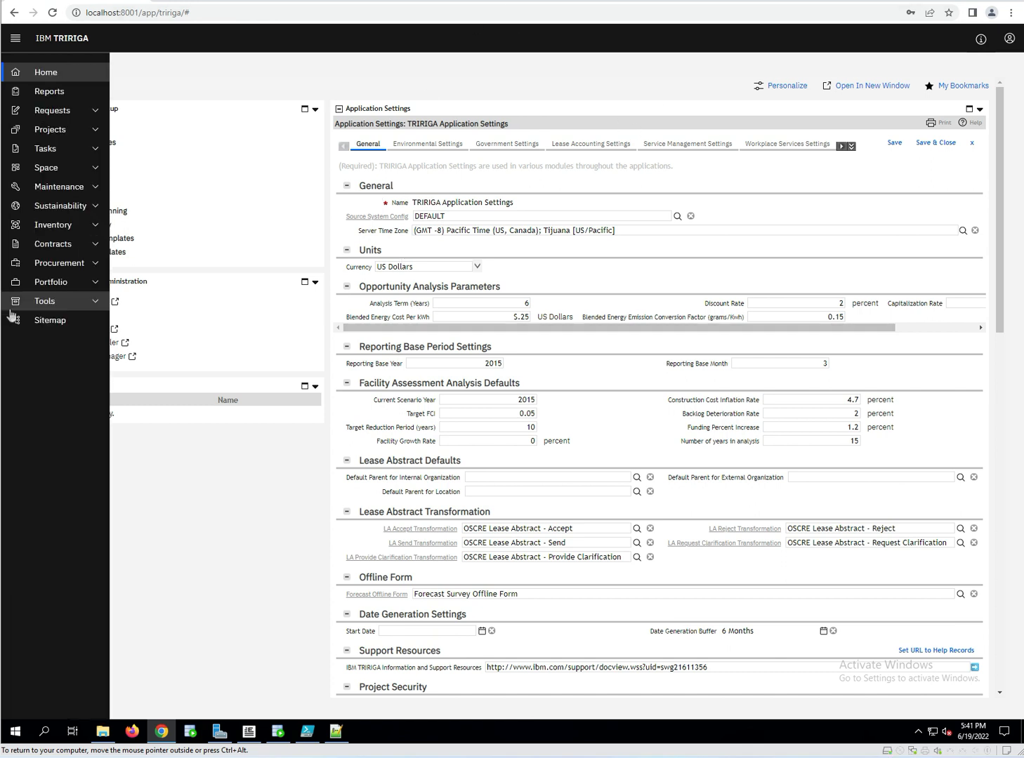
# Open the Contracts - Agreements Landing Page for editing in the Portal Builder.
pyautogui.click(42, 300)
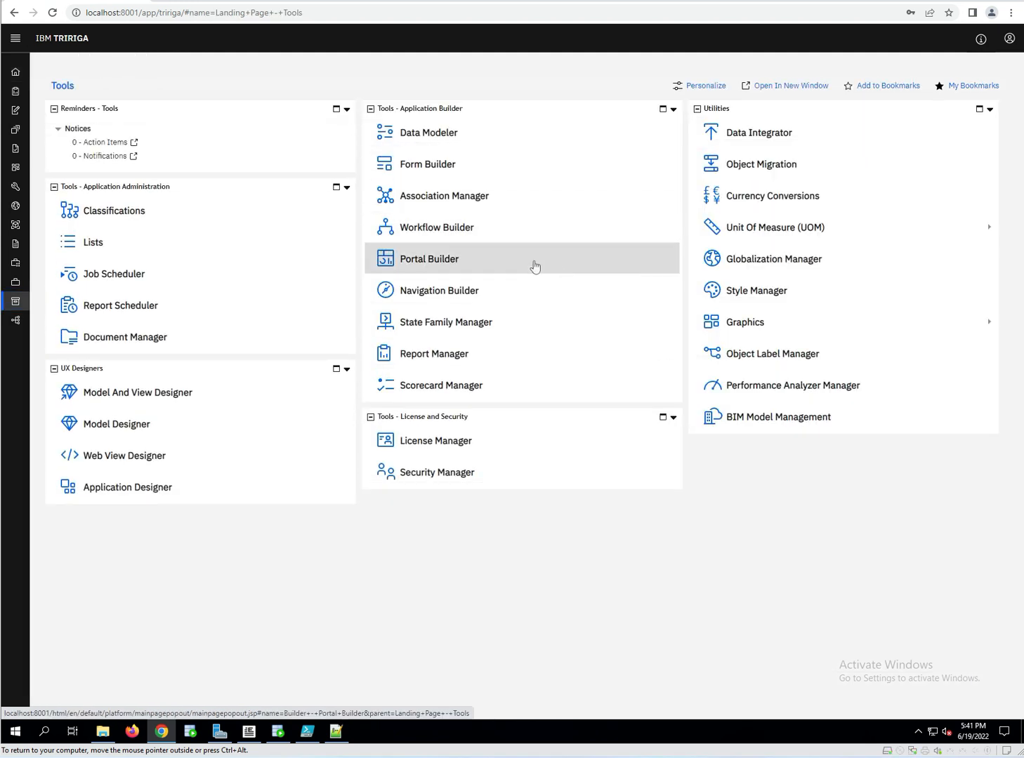
pyautogui.click(387, 262)
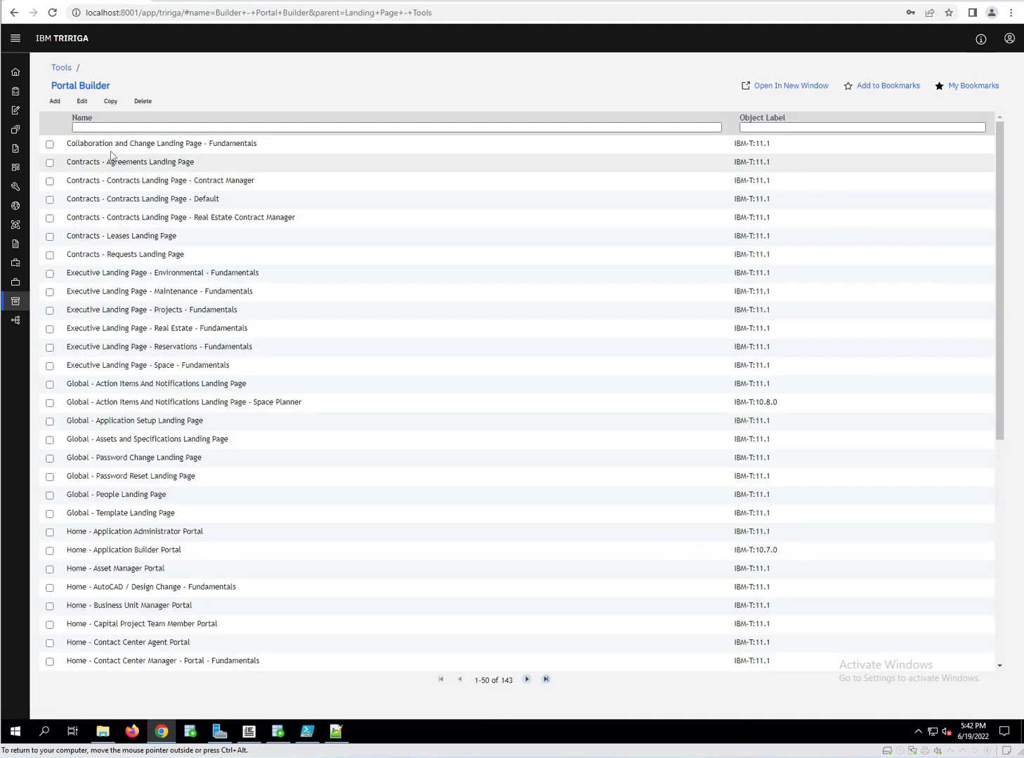
pyautogui.click(49, 162)
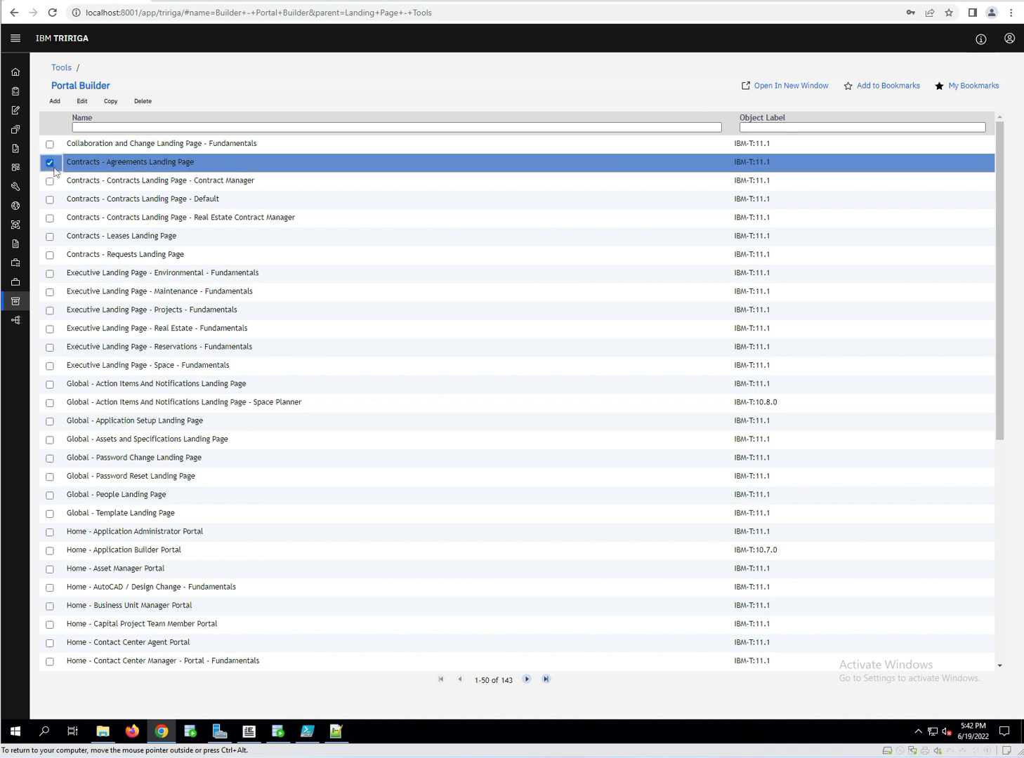
pyautogui.click(84, 101)
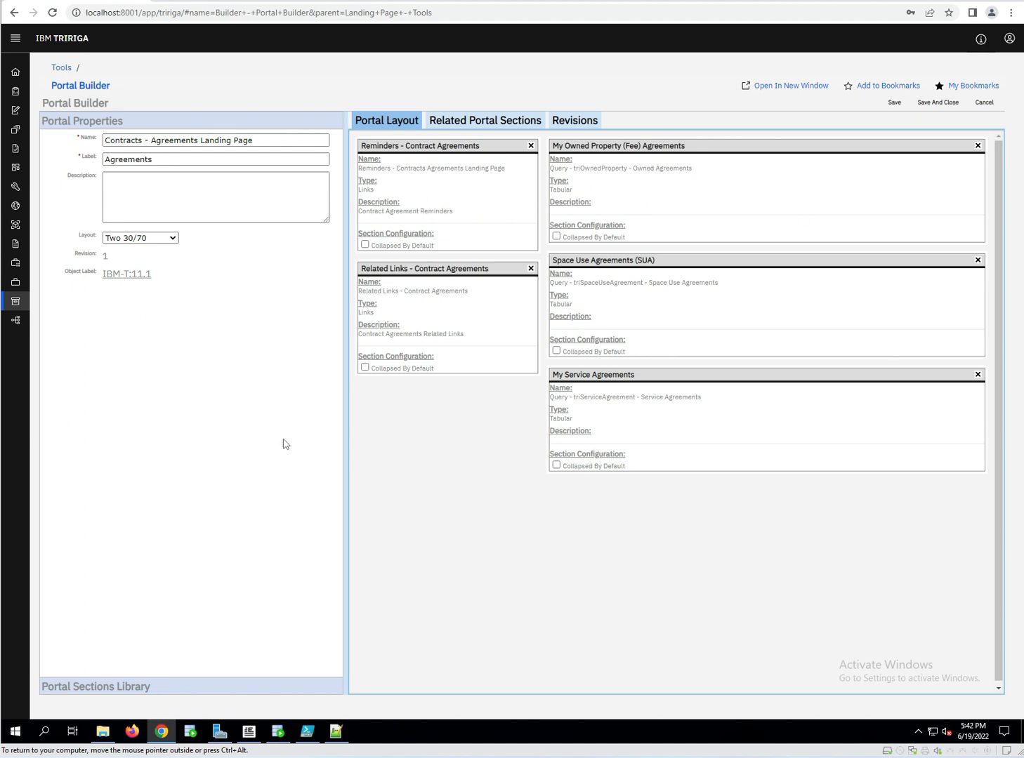
# Look at the Portal Sections Library, cancel editing the portal without changes, and return to the Tools page.
pyautogui.click(88, 687)
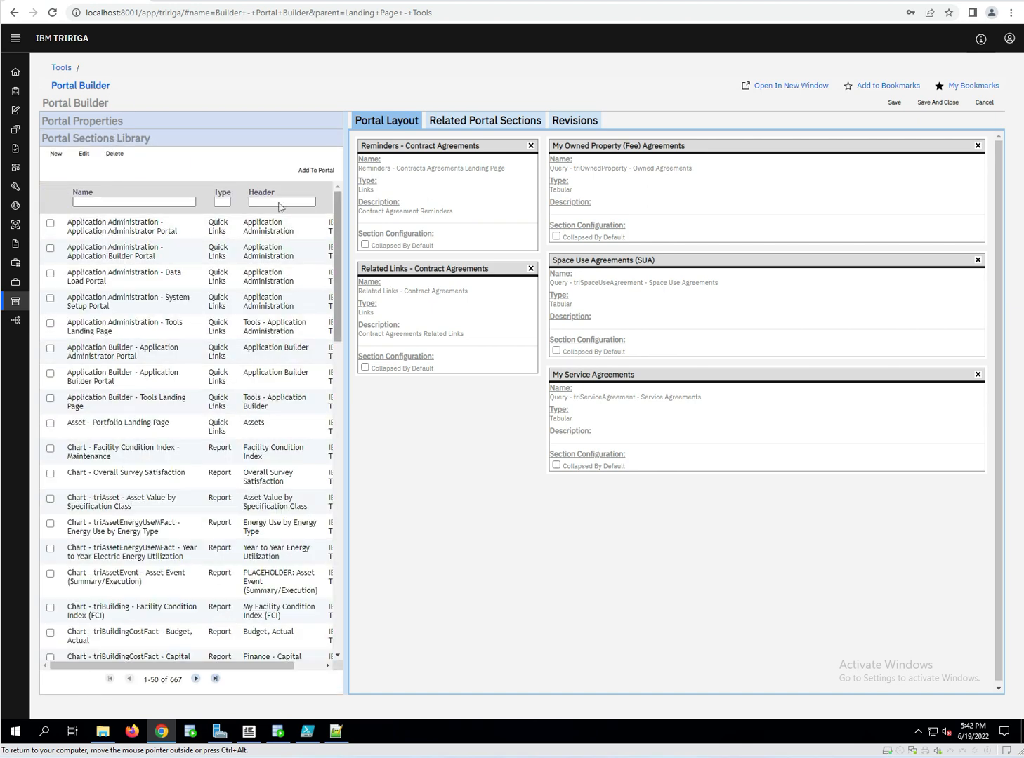
pyautogui.click(124, 202)
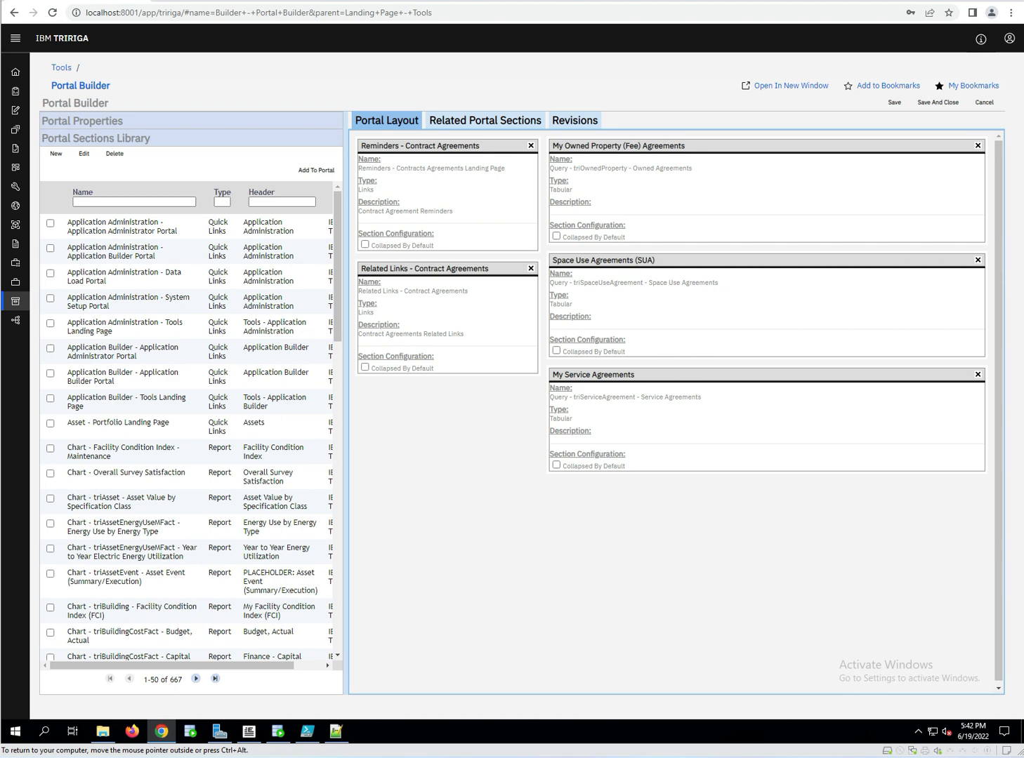
pyautogui.click(51, 296)
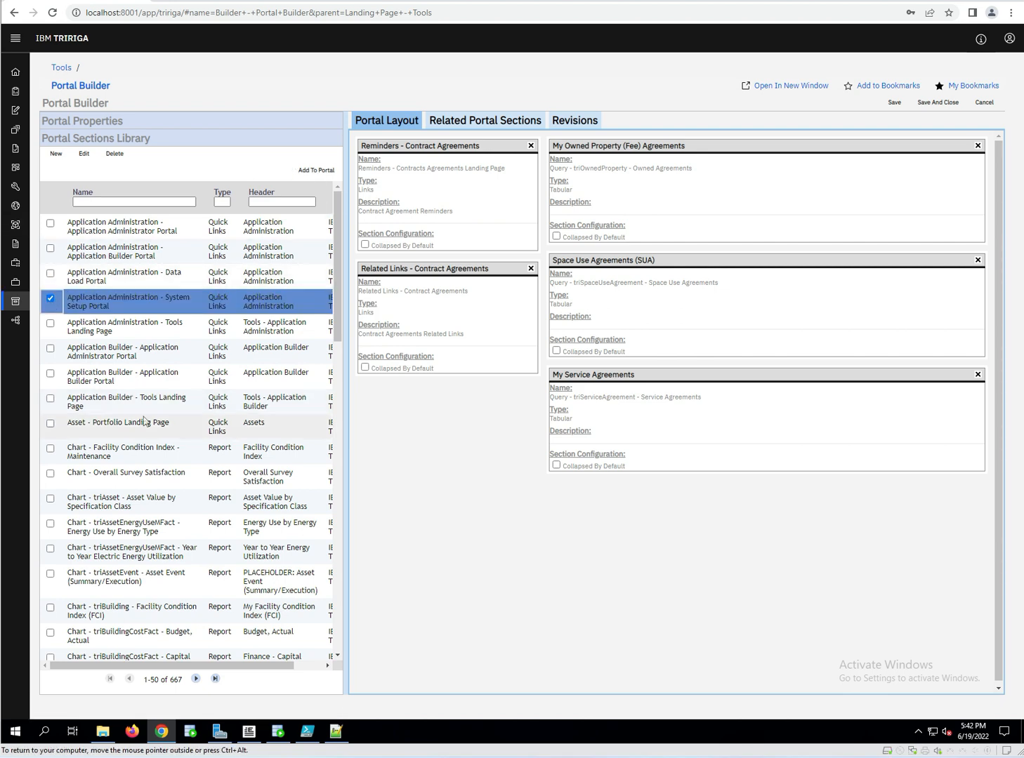
pyautogui.click(51, 299)
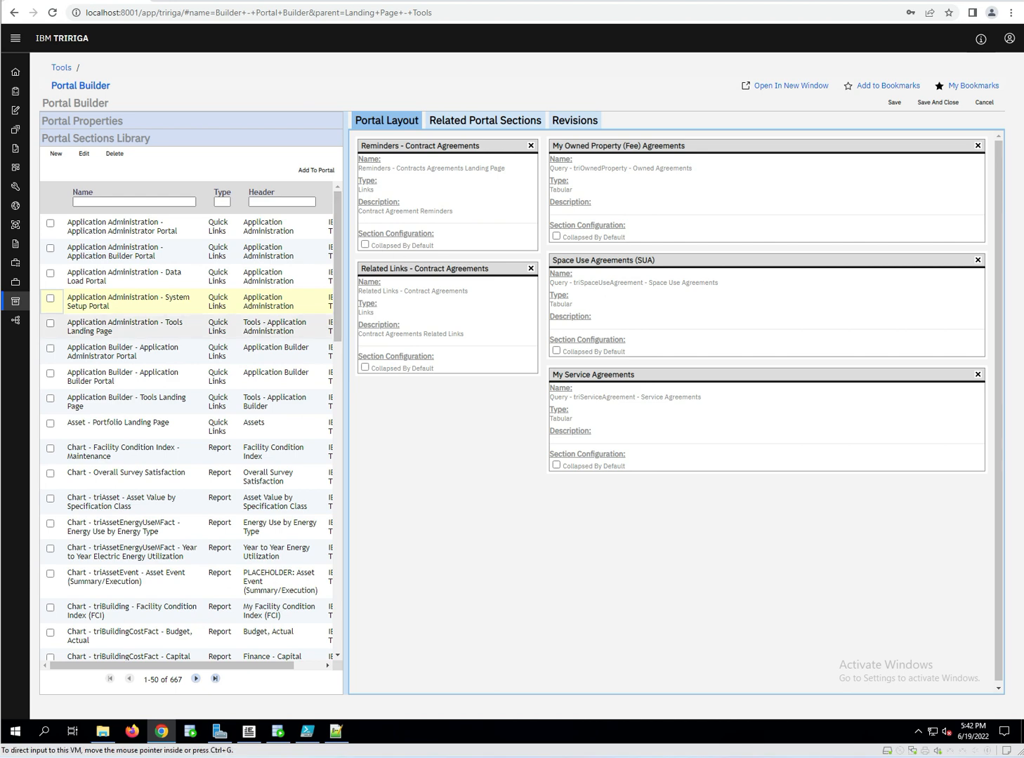
pyautogui.click(983, 102)
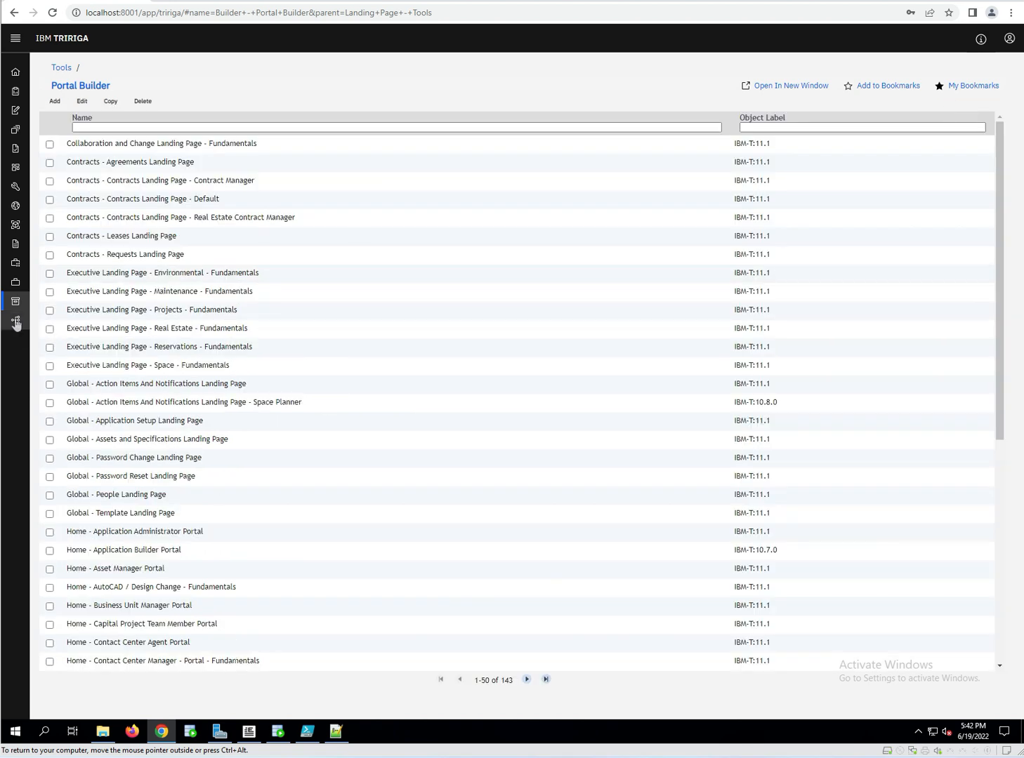
pyautogui.click(43, 306)
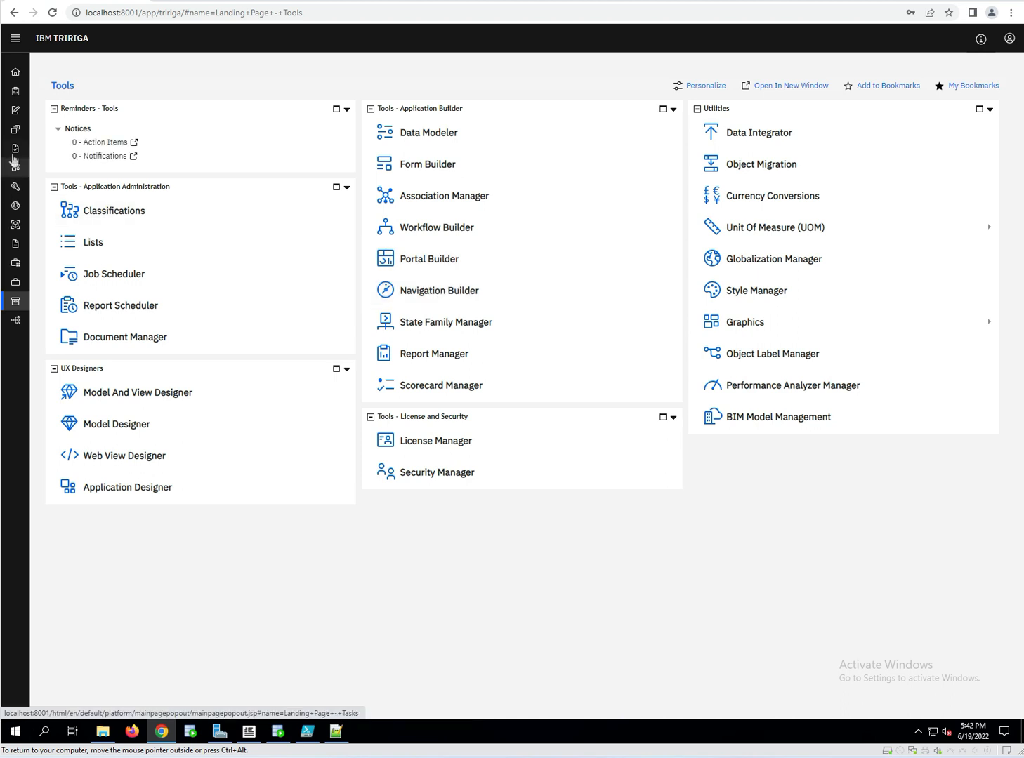
# Expand Requests and its Manage Requests submenu in the main navigation menu.
pyautogui.moveTo(19, 73)
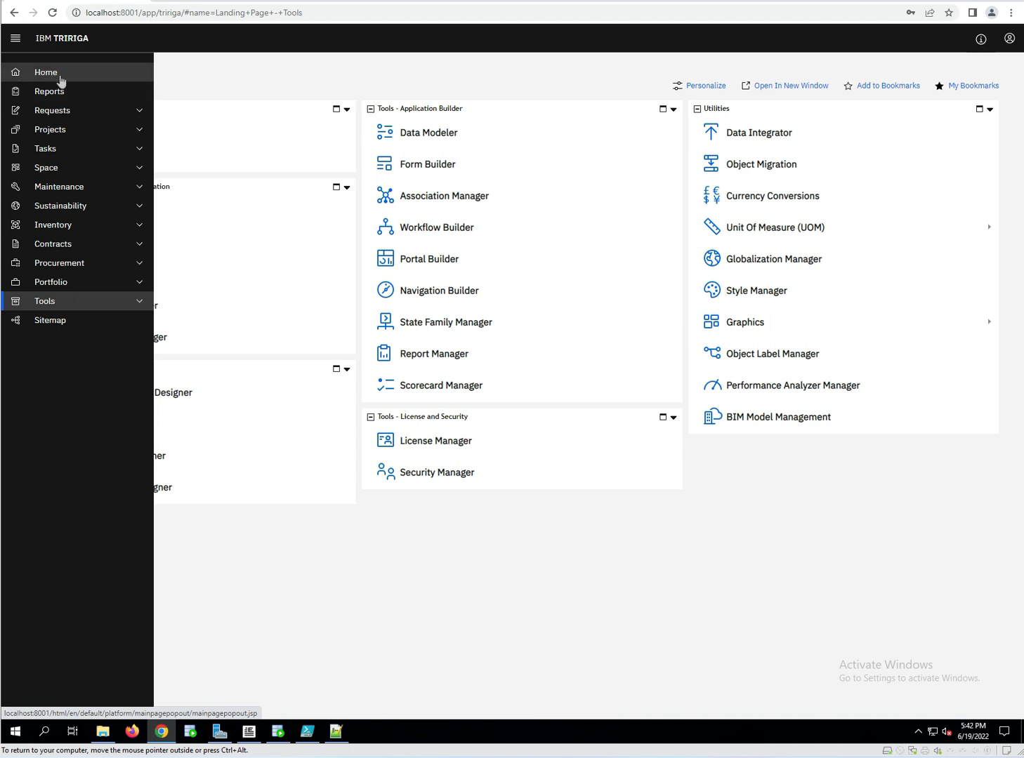
pyautogui.click(137, 111)
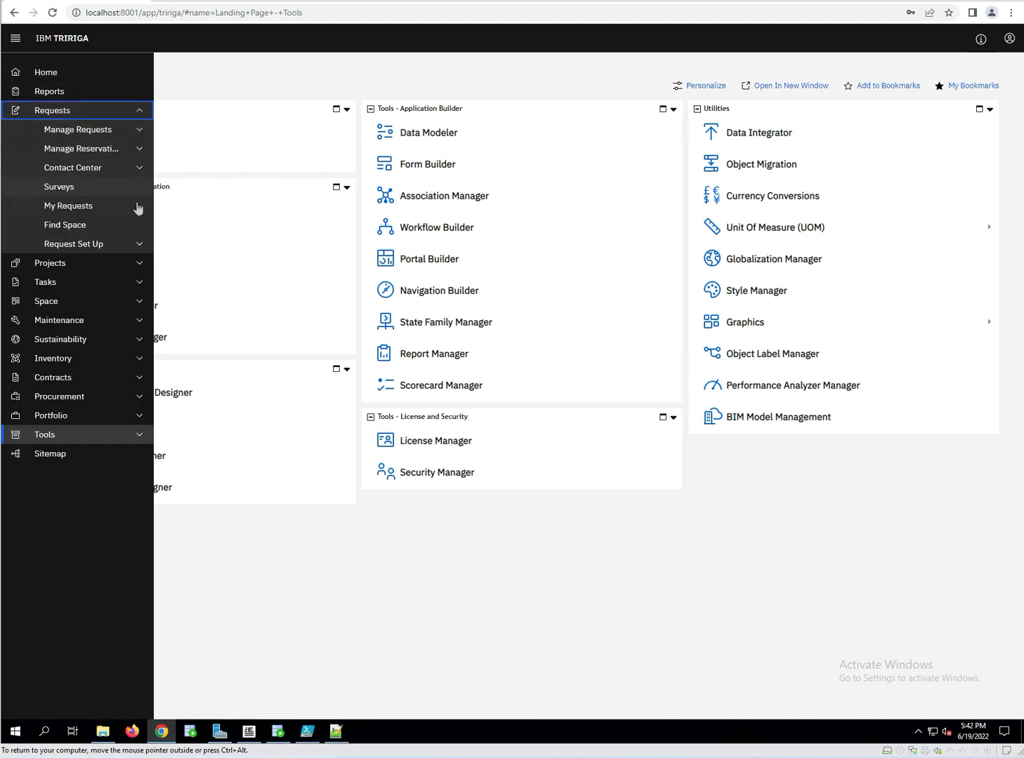
pyautogui.click(139, 130)
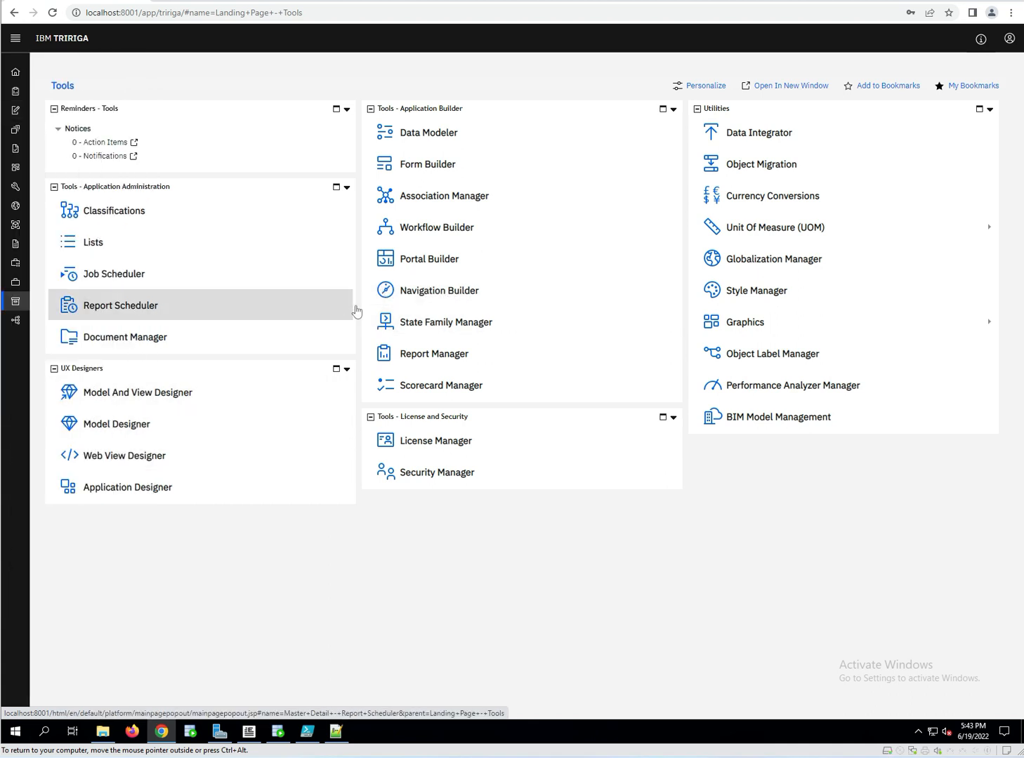
# Open the TRIRIGA Global Menu for editing in the Navigation Builder and show the Navigation Items Library.
pyautogui.click(429, 292)
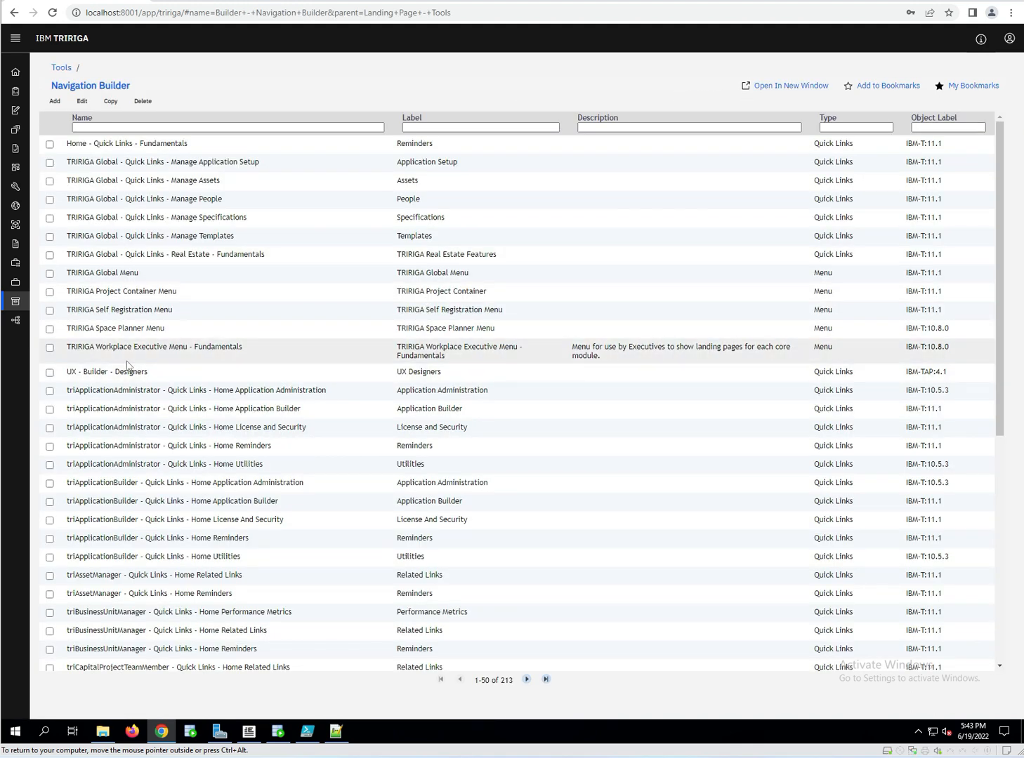
pyautogui.click(49, 273)
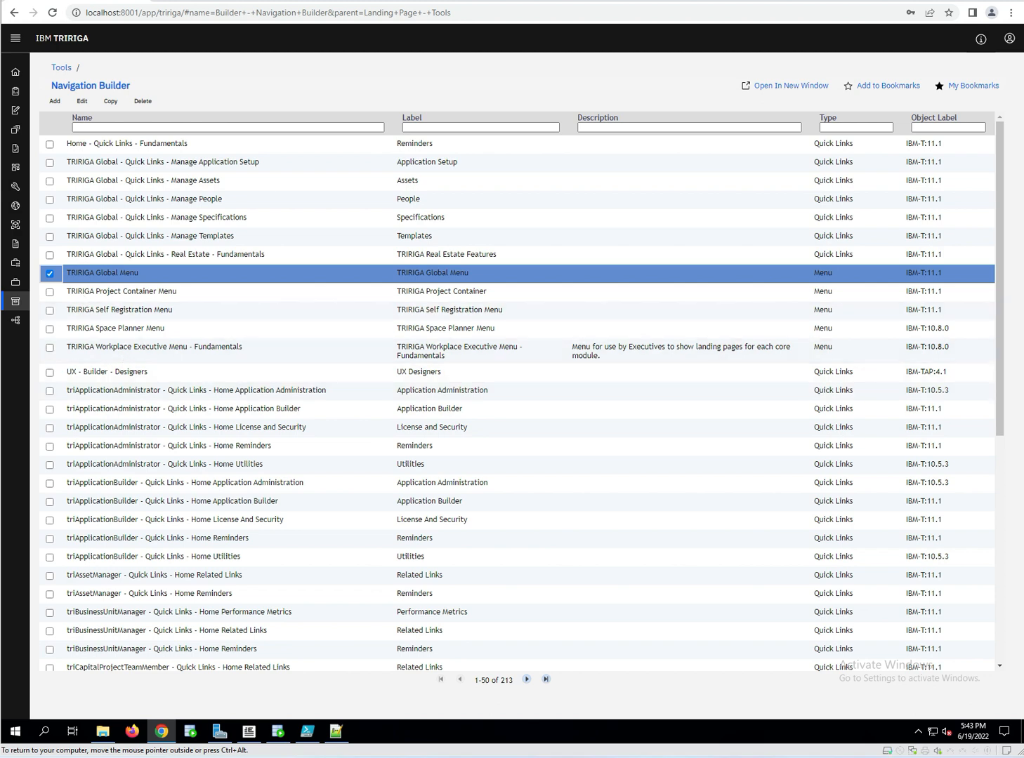
pyautogui.click(82, 103)
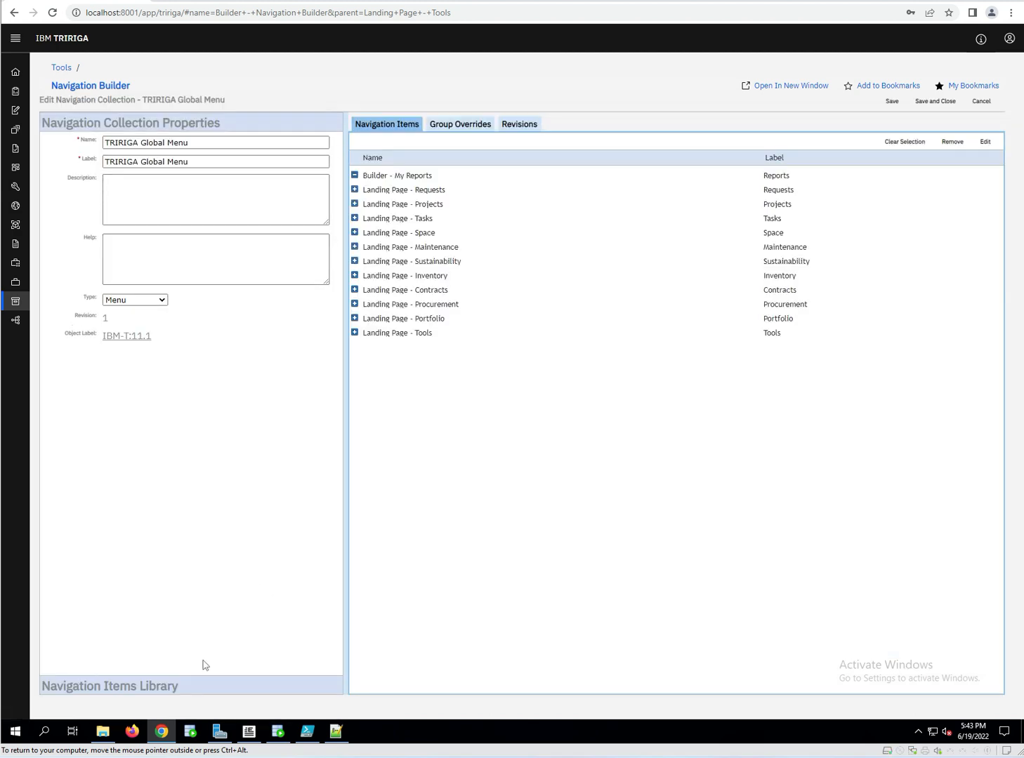
pyautogui.click(192, 686)
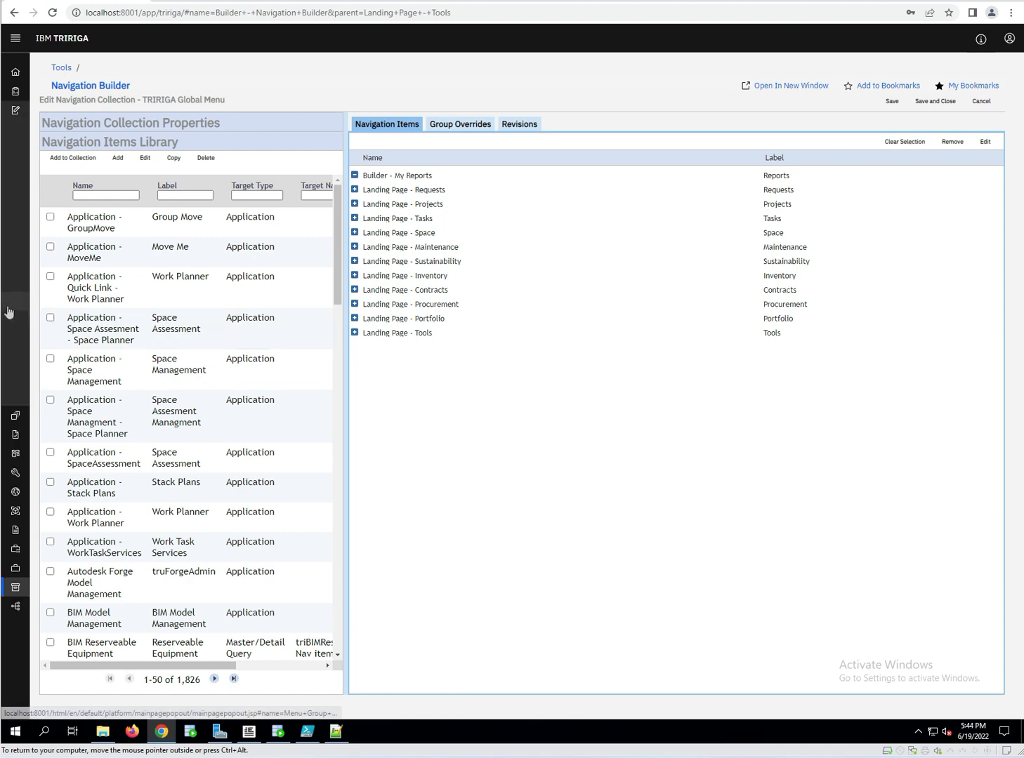
# Open the State Family Manager from the Tools page and view the triDataRevise state family in an enlarged window.
pyautogui.moveTo(18, 331)
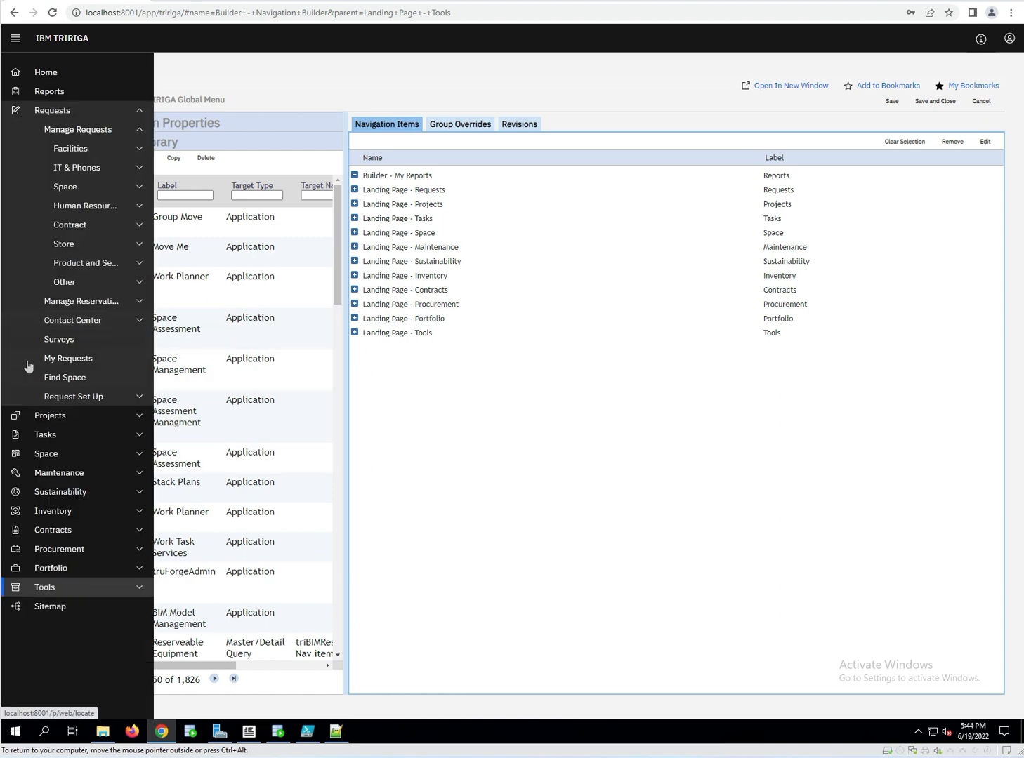
pyautogui.click(49, 592)
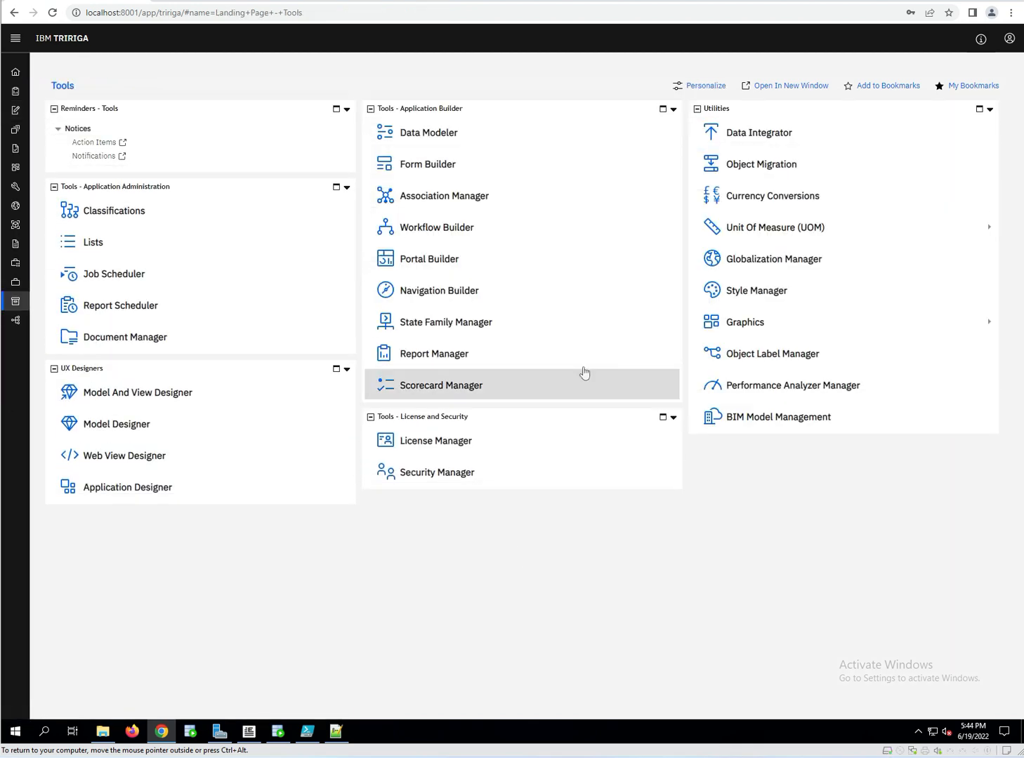
pyautogui.click(482, 325)
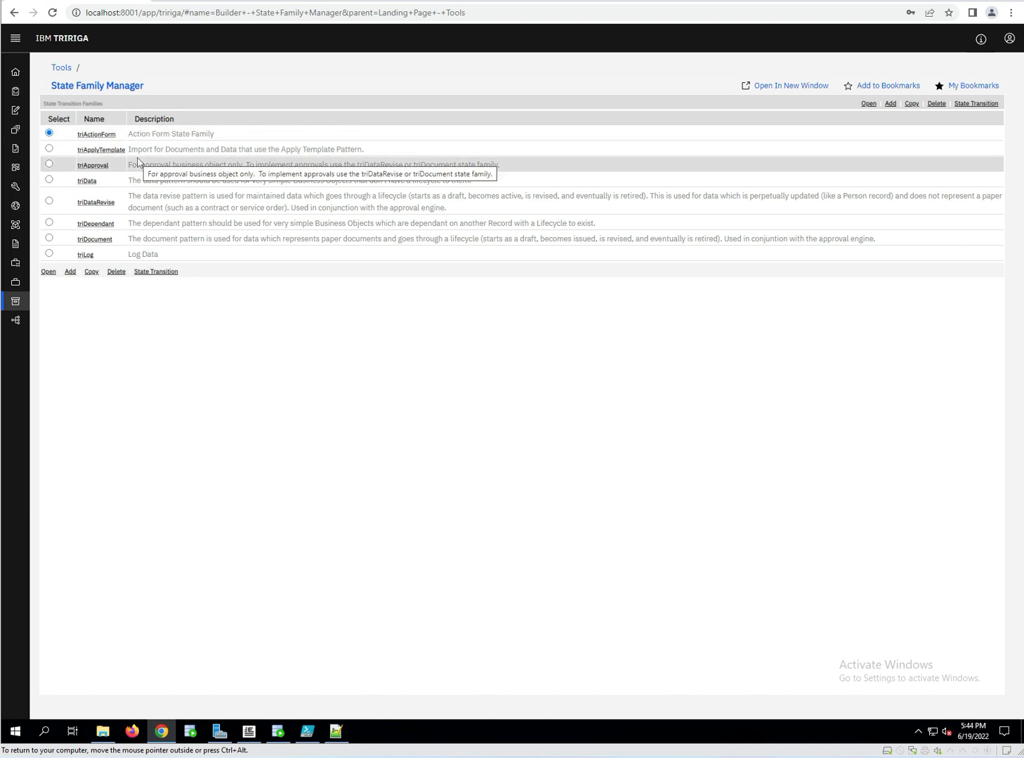
pyautogui.click(102, 206)
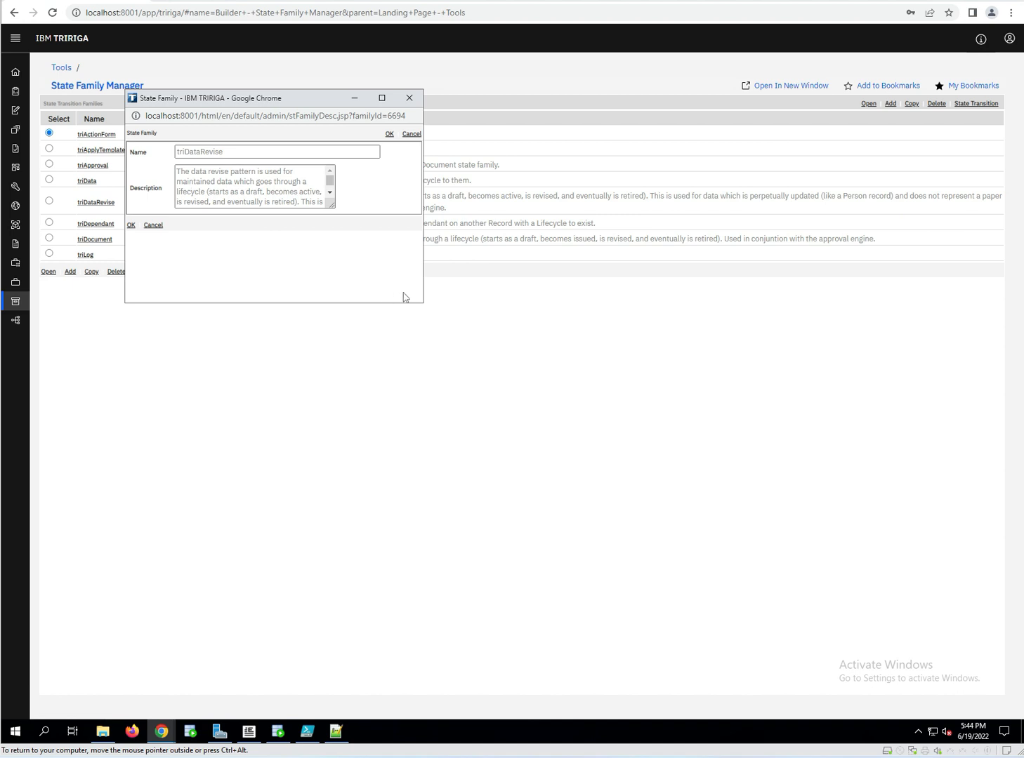
pyautogui.moveTo(423, 303); pyautogui.dragTo(672, 446)
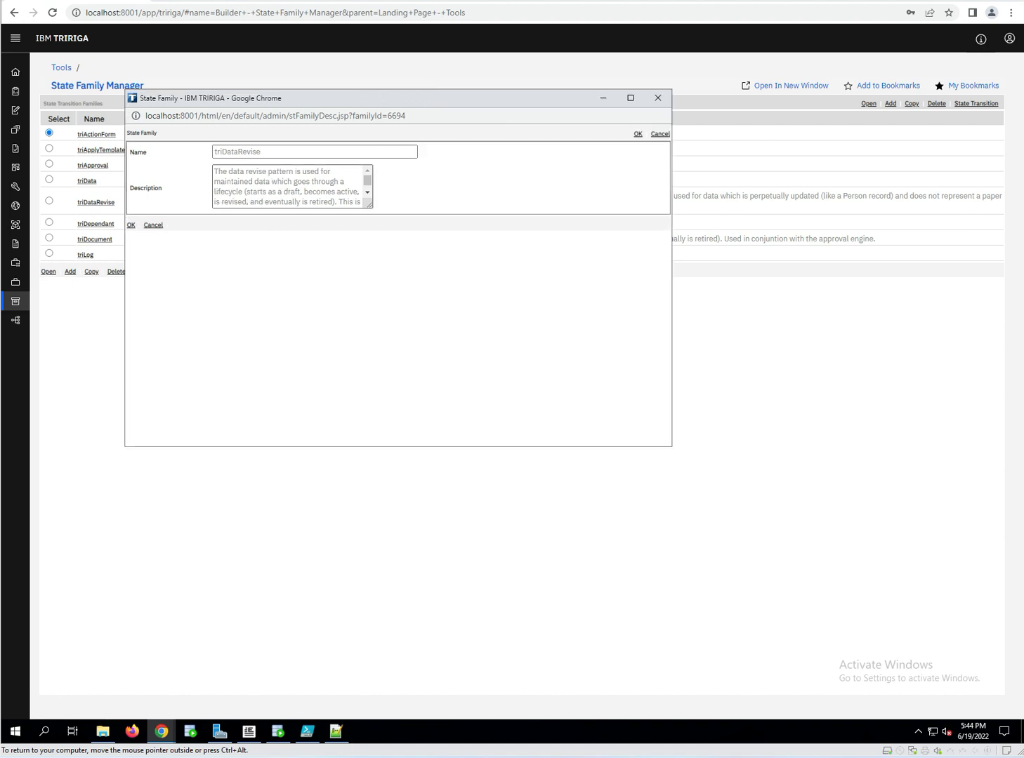
# Read the full description of the triDataRevise state family and cancel its window without changes.
pyautogui.click(218, 191)
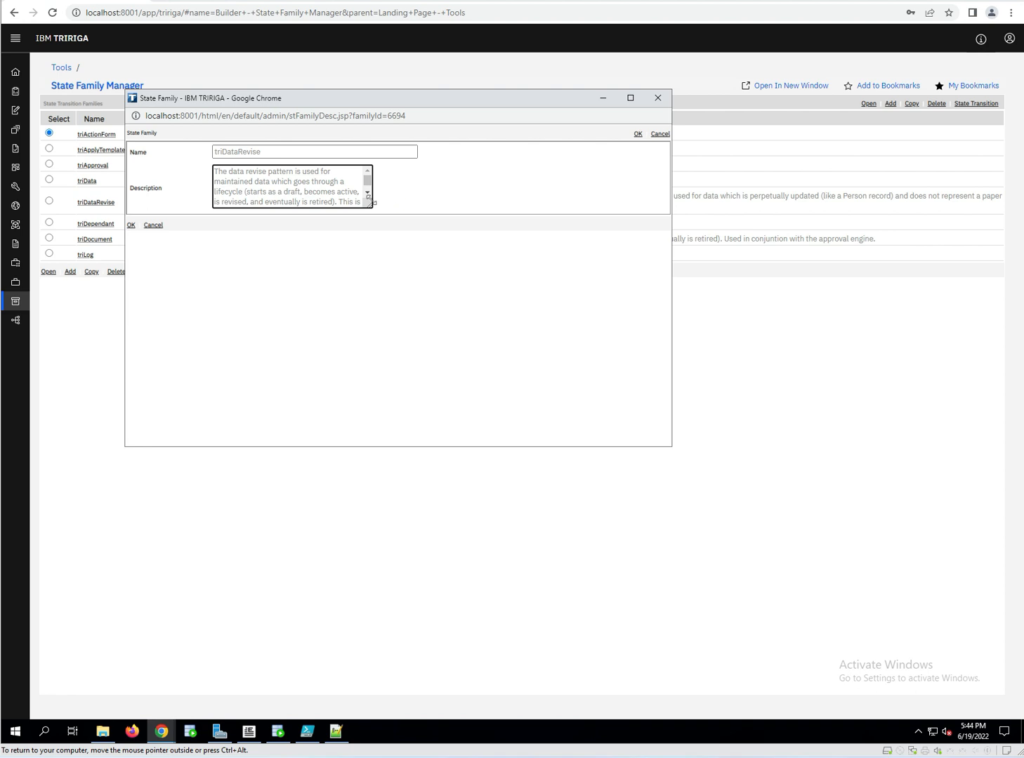
pyautogui.scroll(-2, 362, 198)
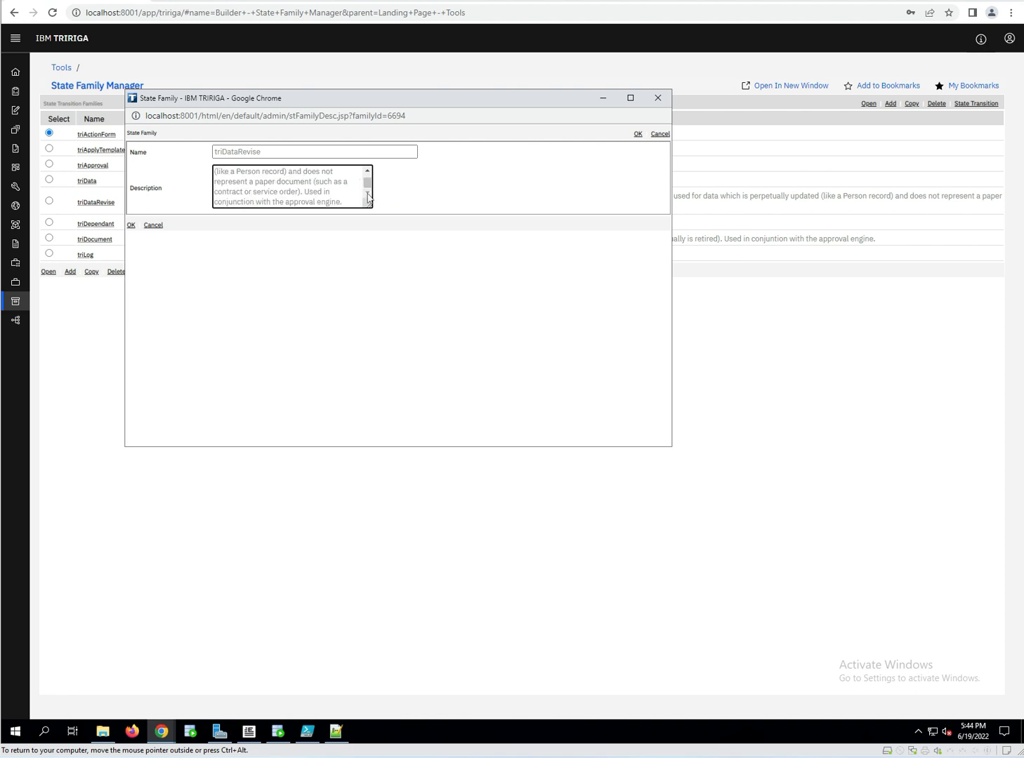
pyautogui.click(659, 134)
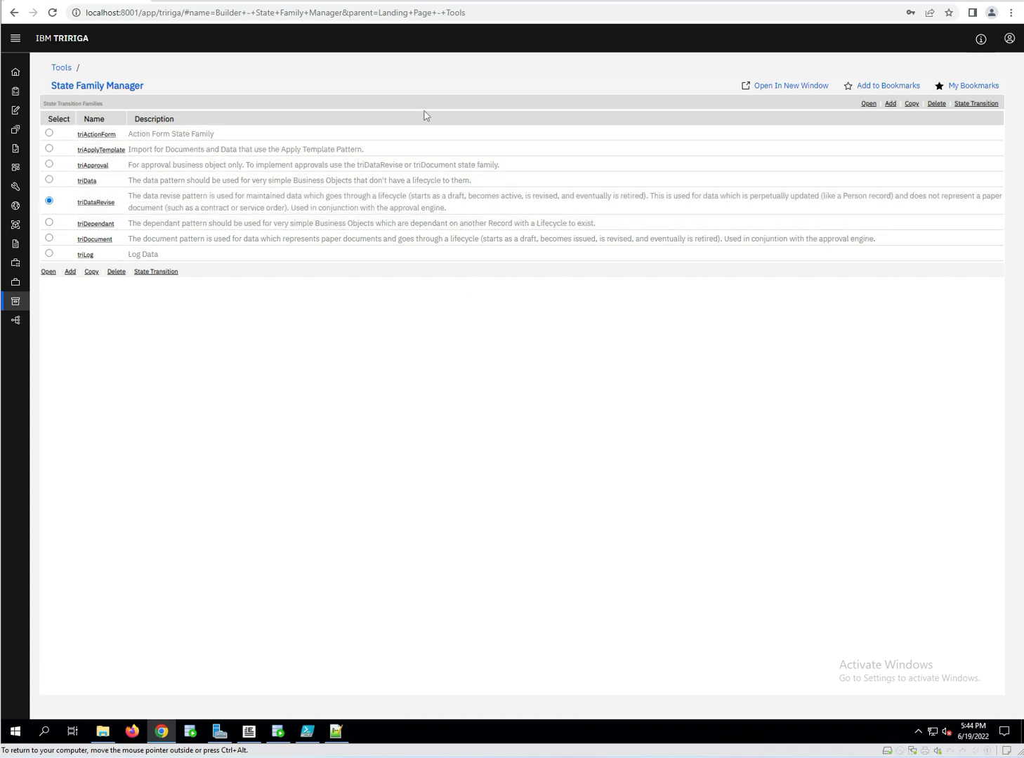
# Reopen the triDataRevise state family, close its window, and return to the Tools page.
pyautogui.click(868, 104)
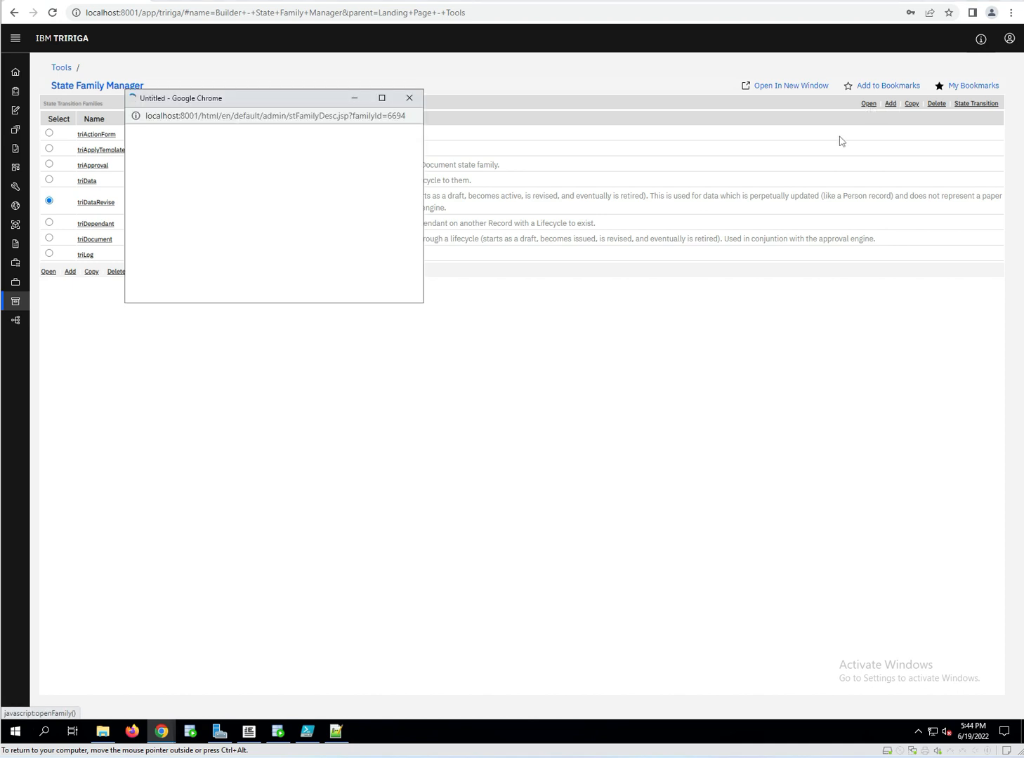
pyautogui.click(409, 99)
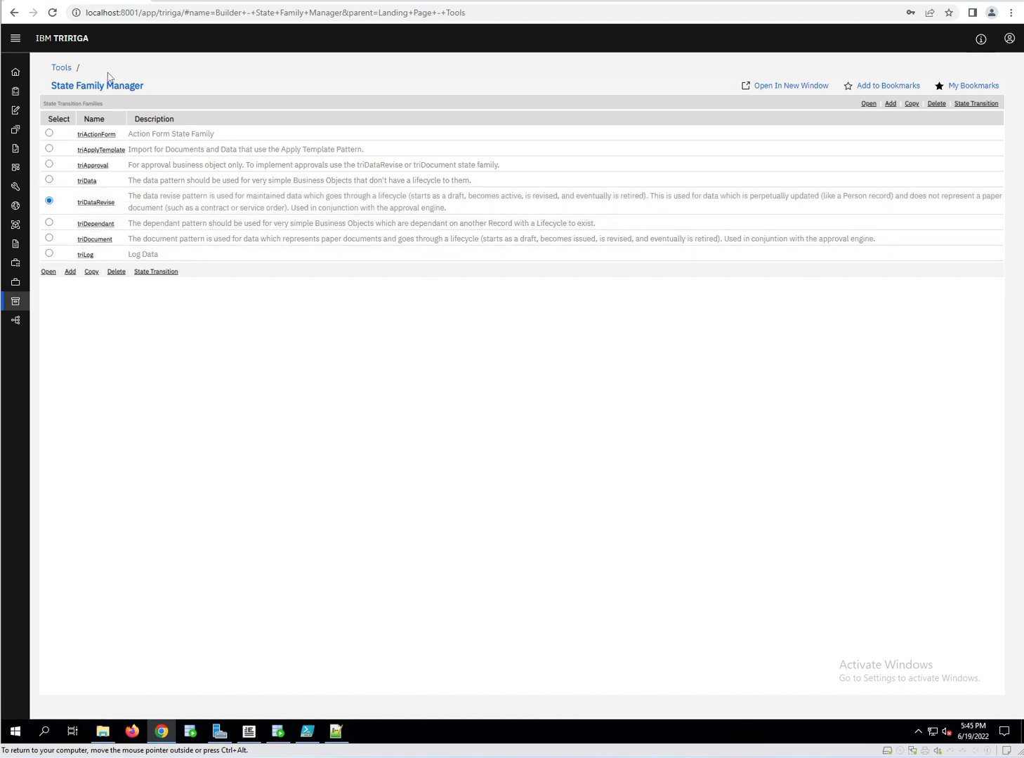
pyautogui.click(61, 67)
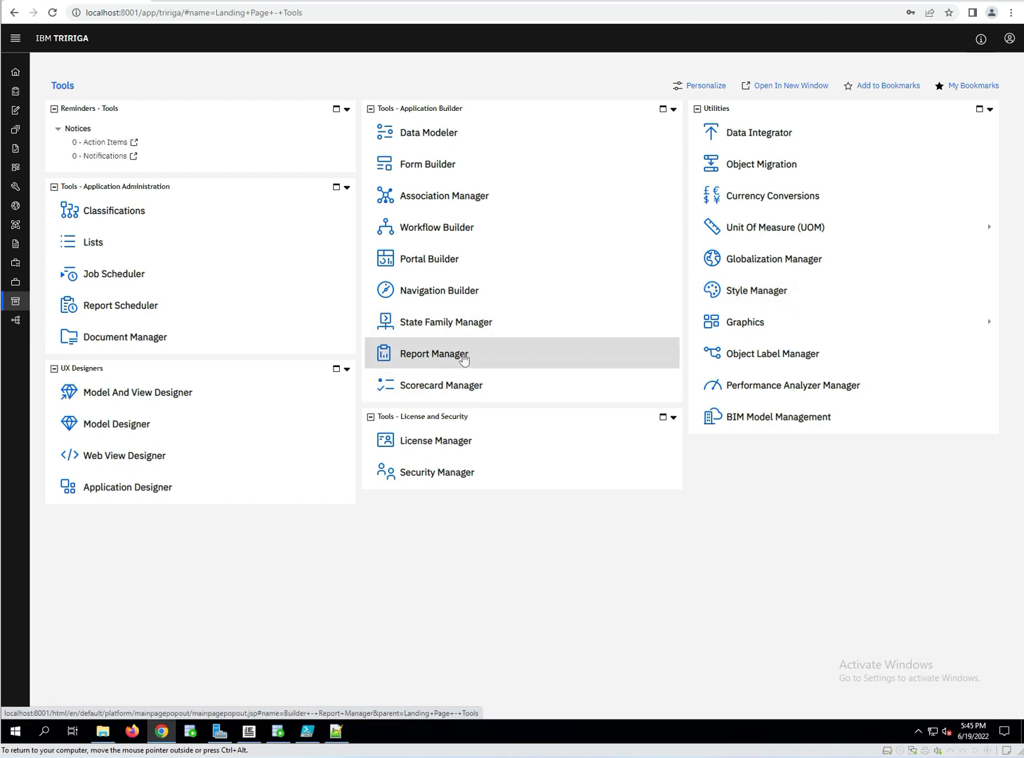
# Open the Report Manager and view its Community and System Reports lists.
pyautogui.moveTo(463, 358); pyautogui.dragTo(458, 356)
pyautogui.click(424, 358)
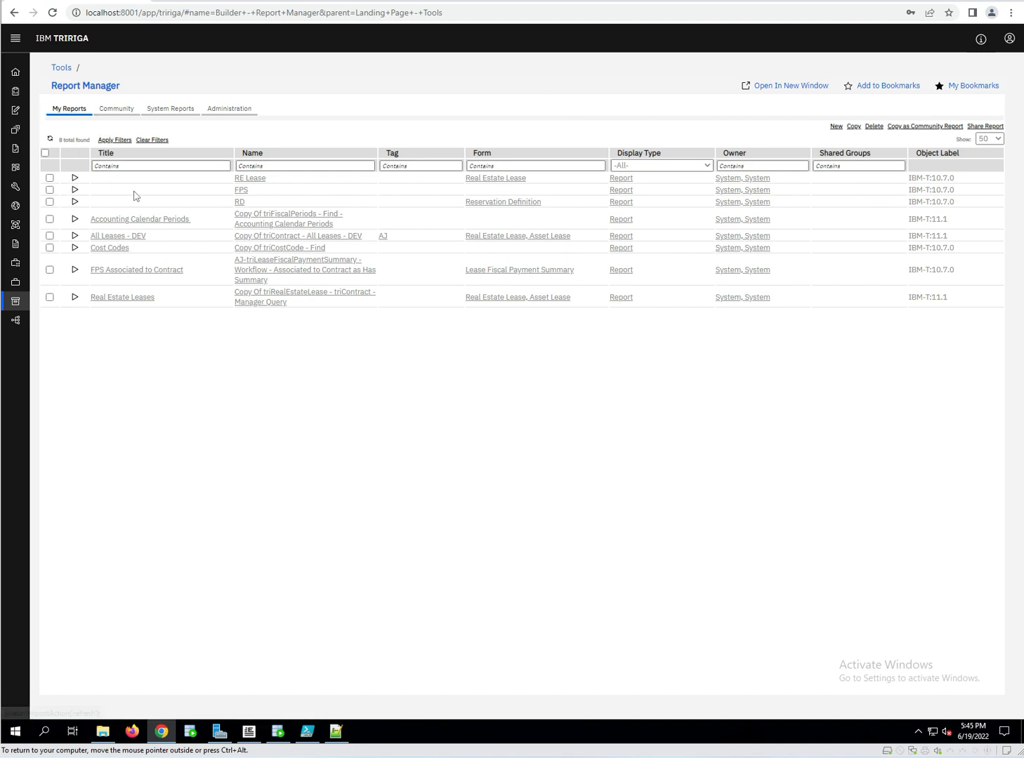
pyautogui.click(116, 108)
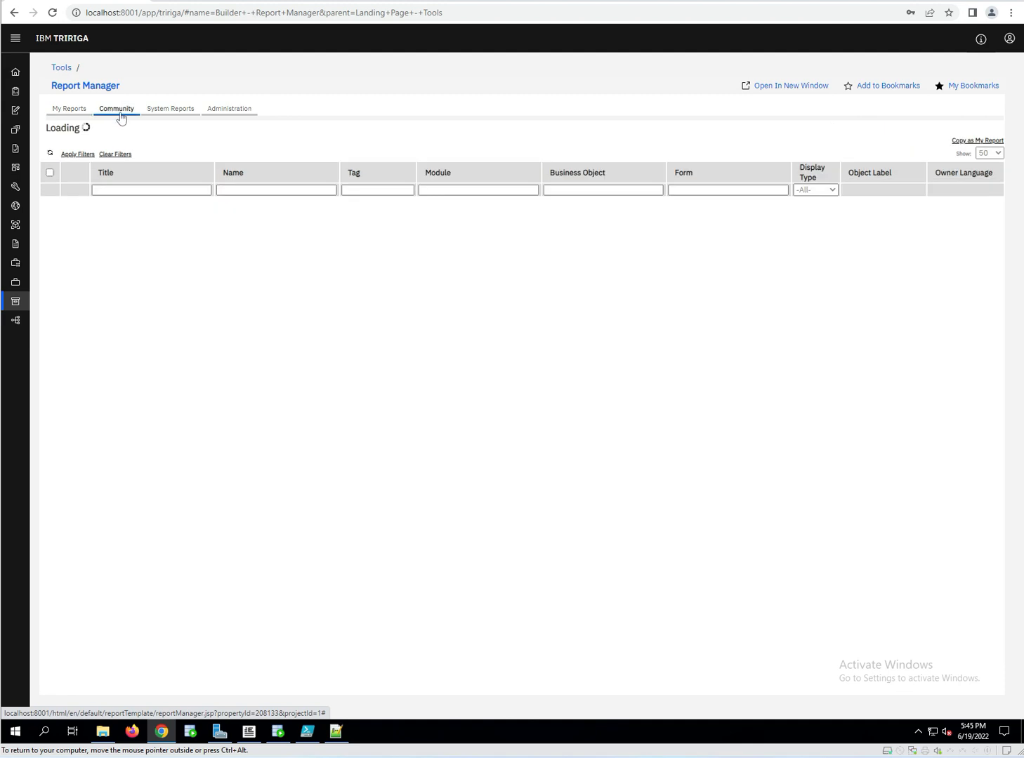
pyautogui.click(168, 109)
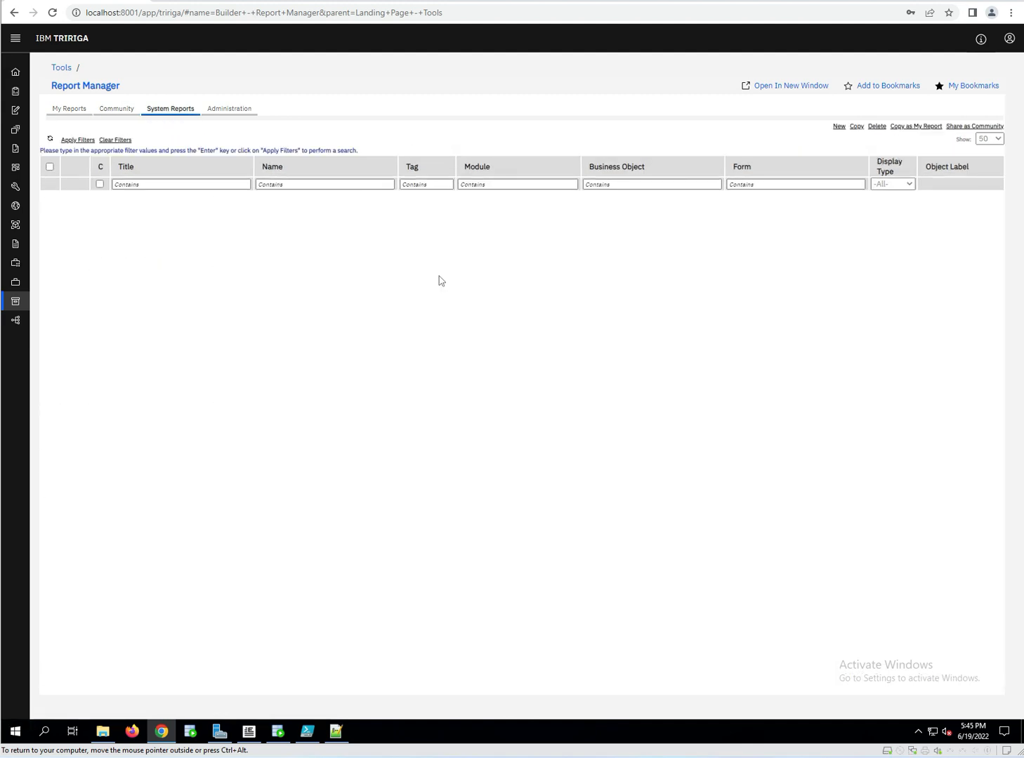
# List all system reports and filter them by the business object tribuilding.
pyautogui.click(78, 141)
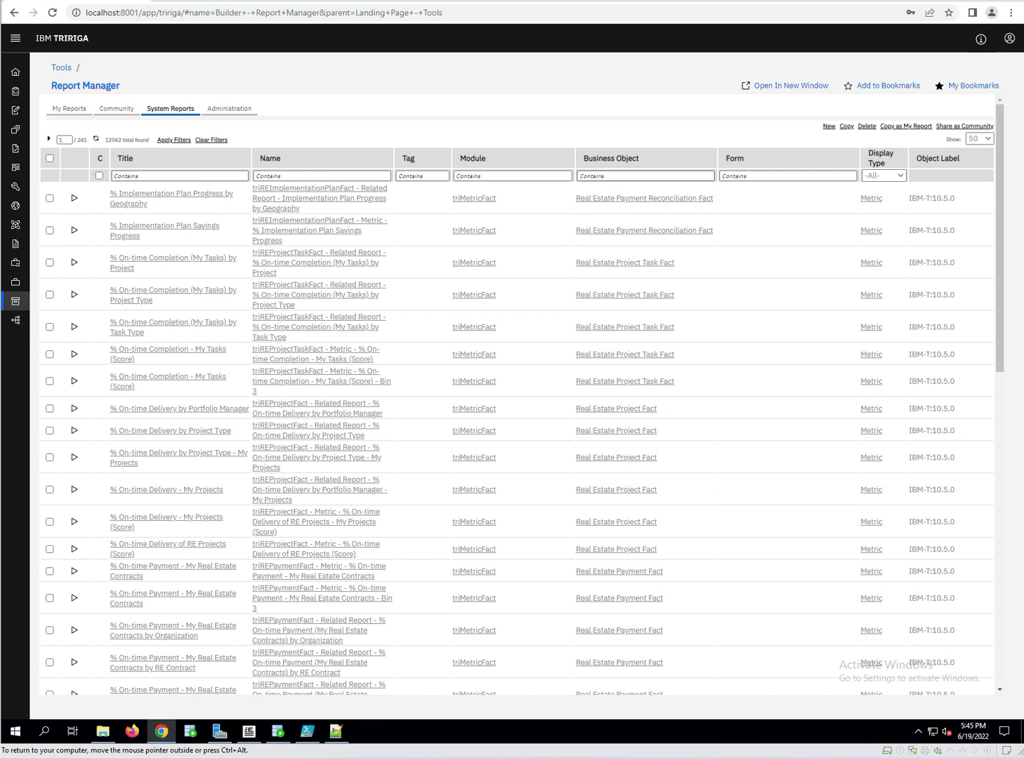
pyautogui.click(646, 176)
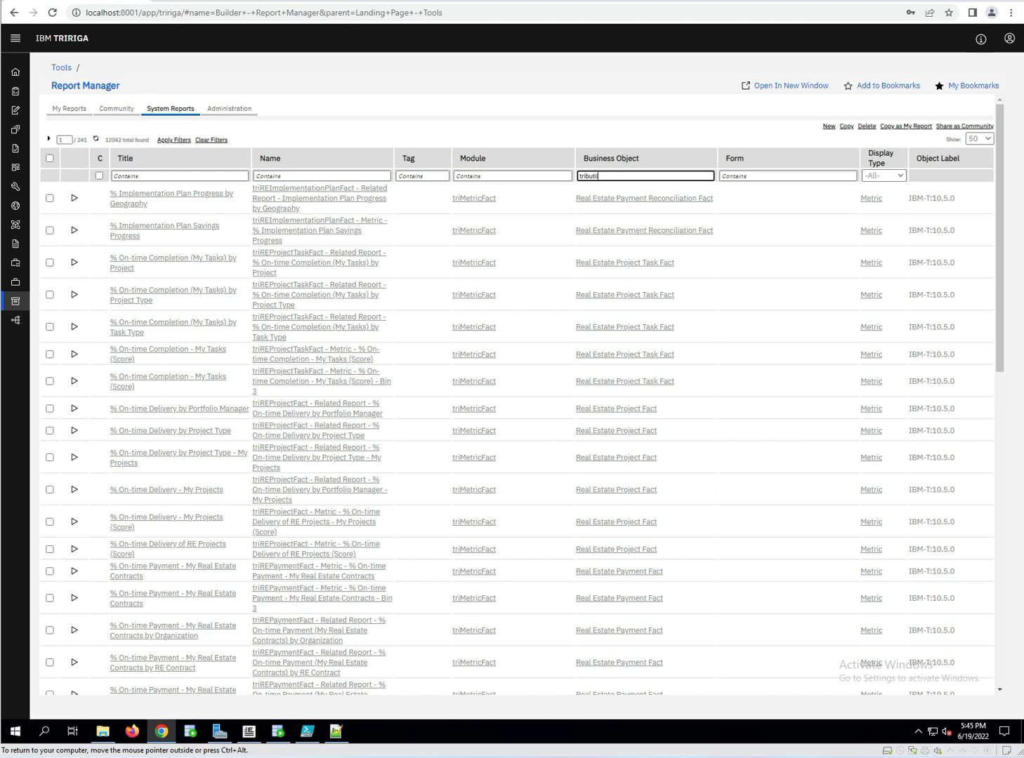
pyautogui.write('tribuilding')
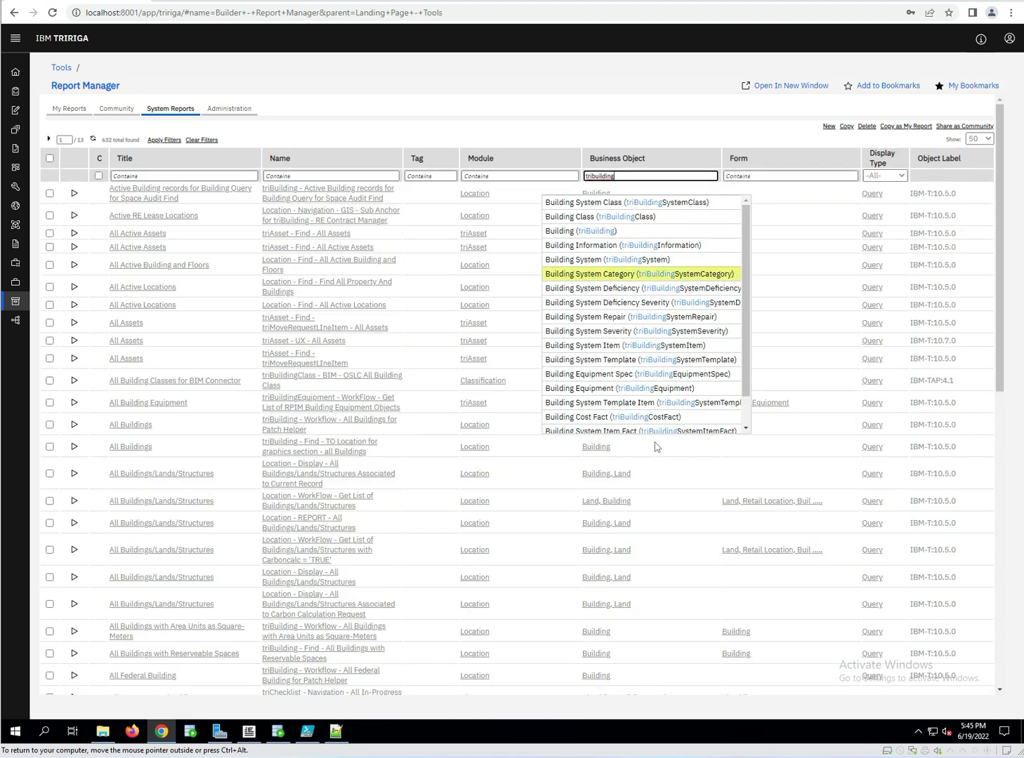
# Open the triBuilding report for the graphics section in an enlarged window and review its Columns, Order & Group, Filters, Advanced and General settings.
pyautogui.click(590, 447)
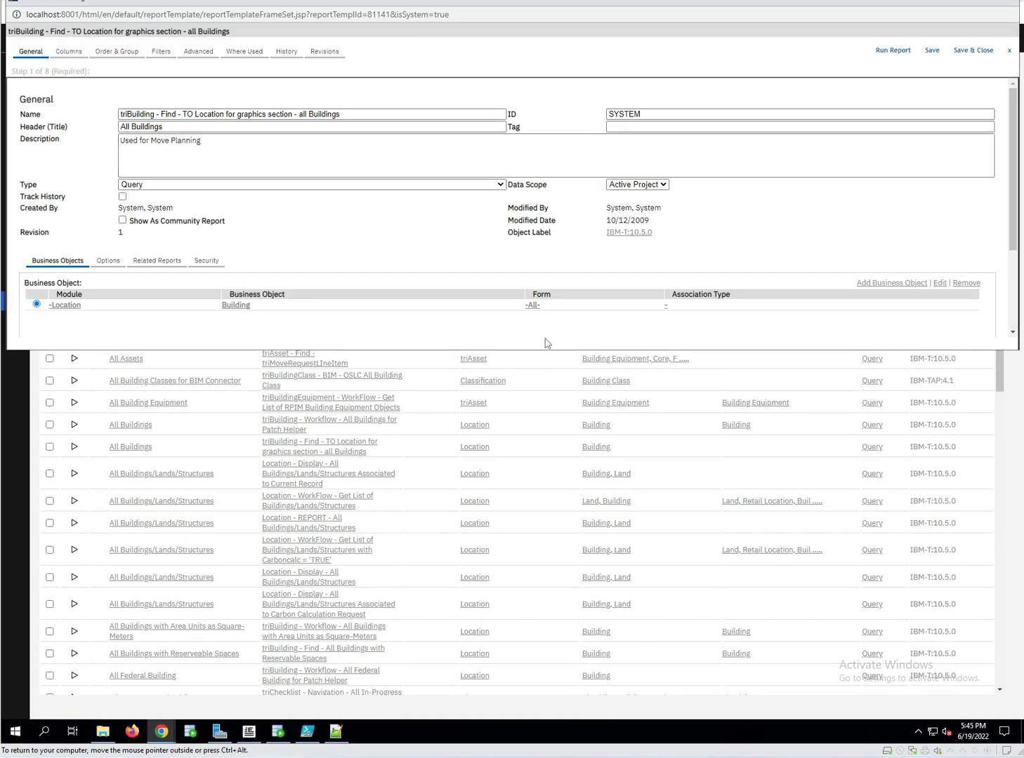
pyautogui.moveTo(537, 351); pyautogui.dragTo(567, 616)
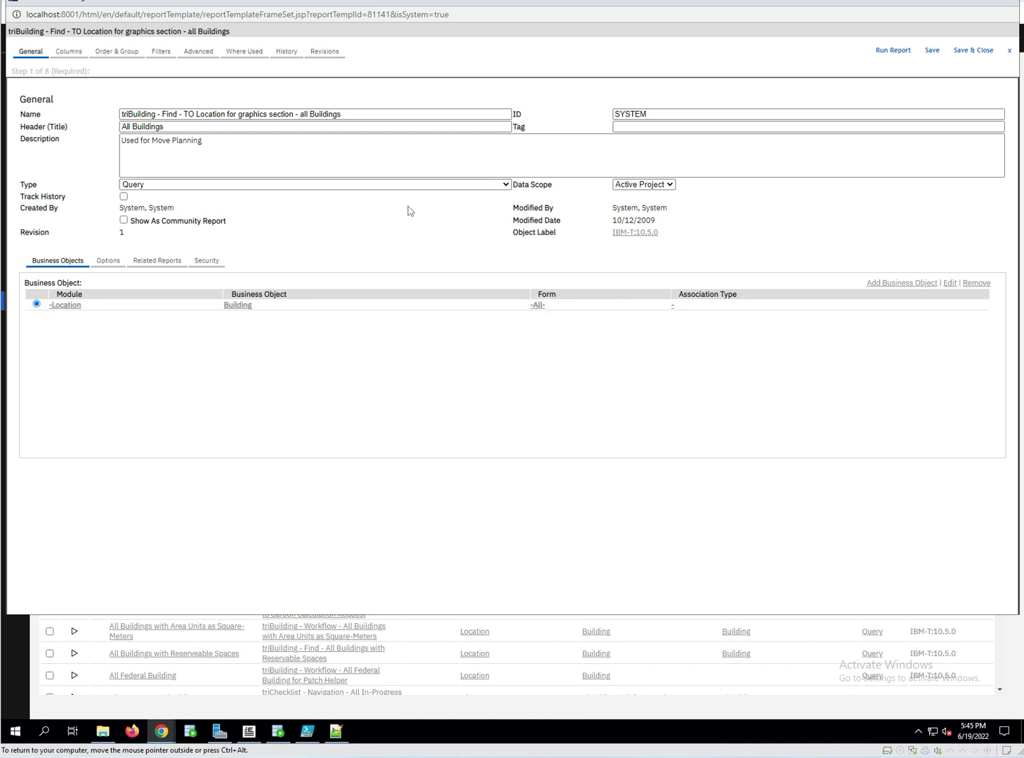
pyautogui.click(71, 56)
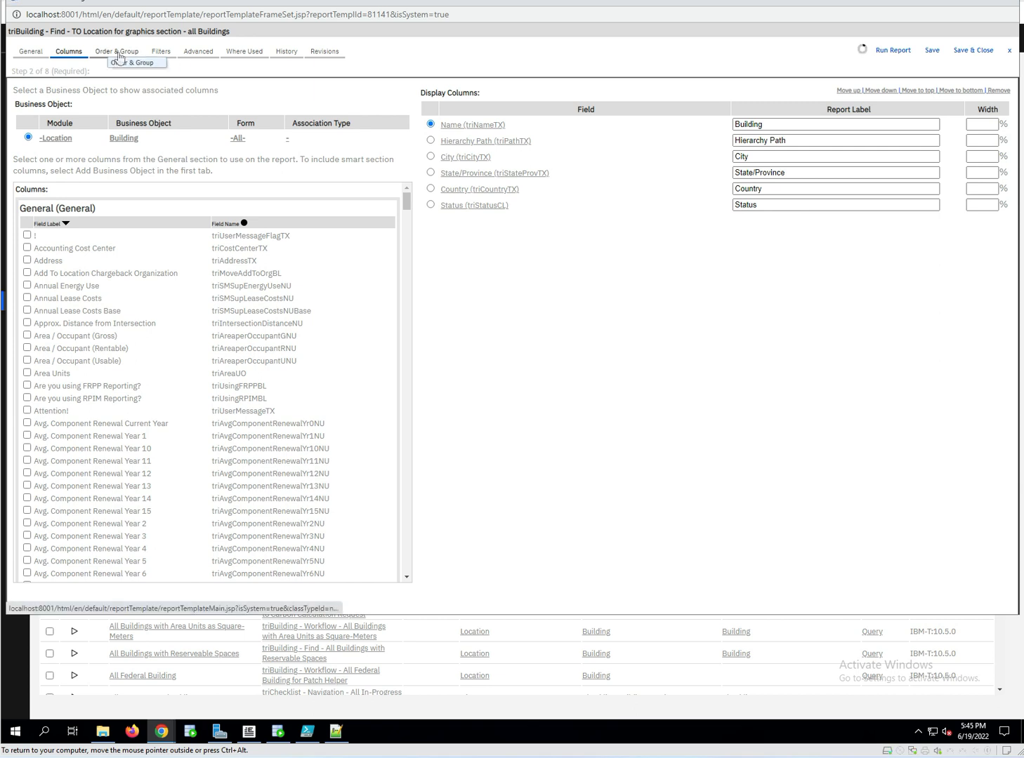
pyautogui.click(116, 54)
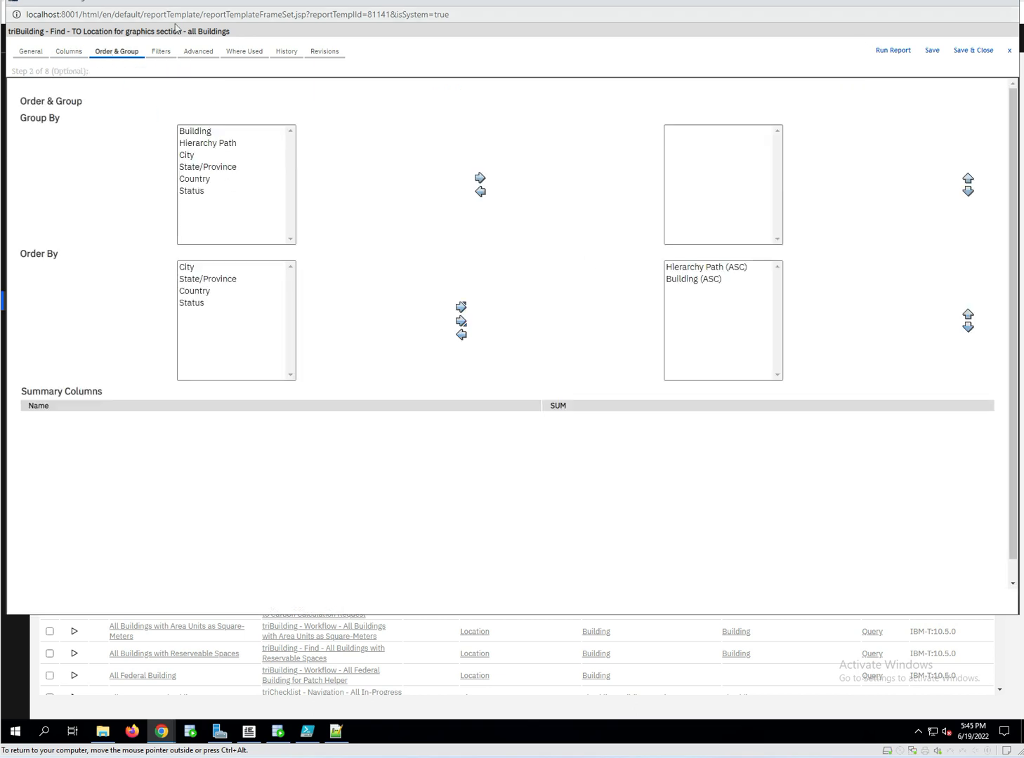
pyautogui.click(171, 55)
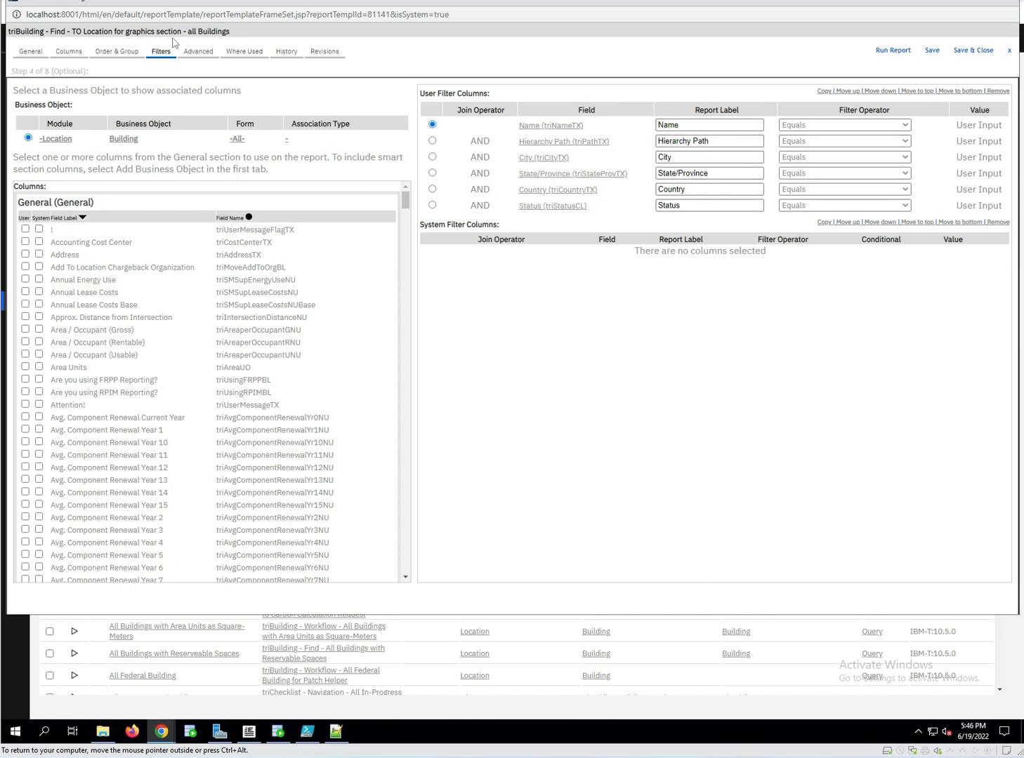
pyautogui.click(198, 51)
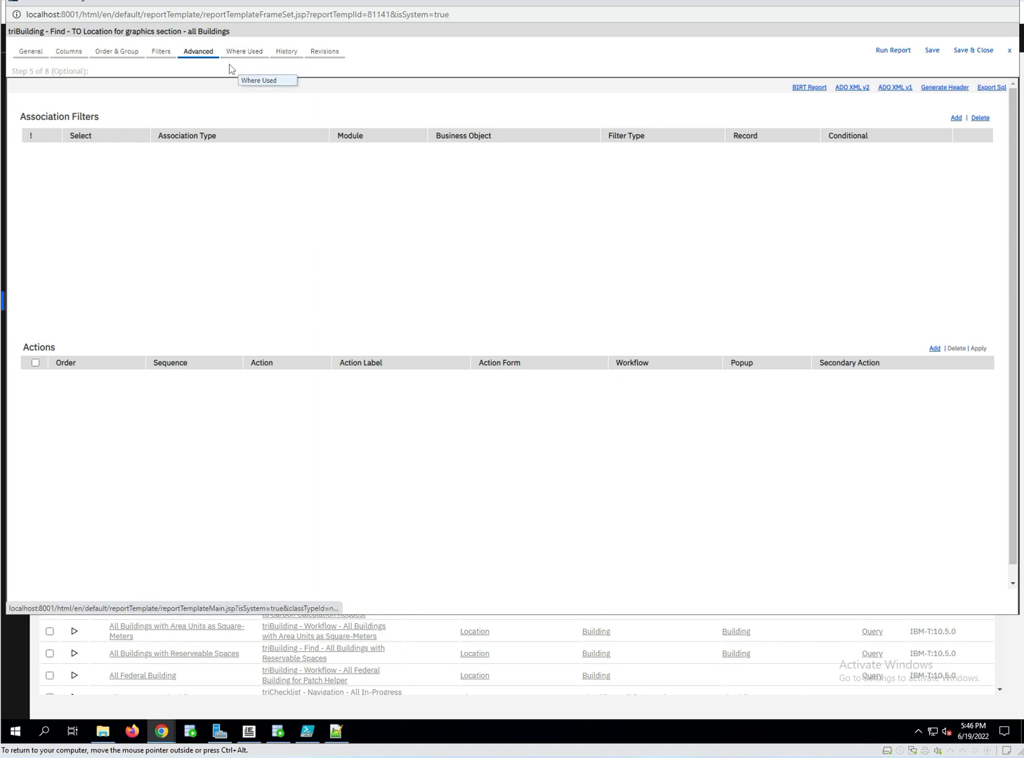
pyautogui.click(32, 52)
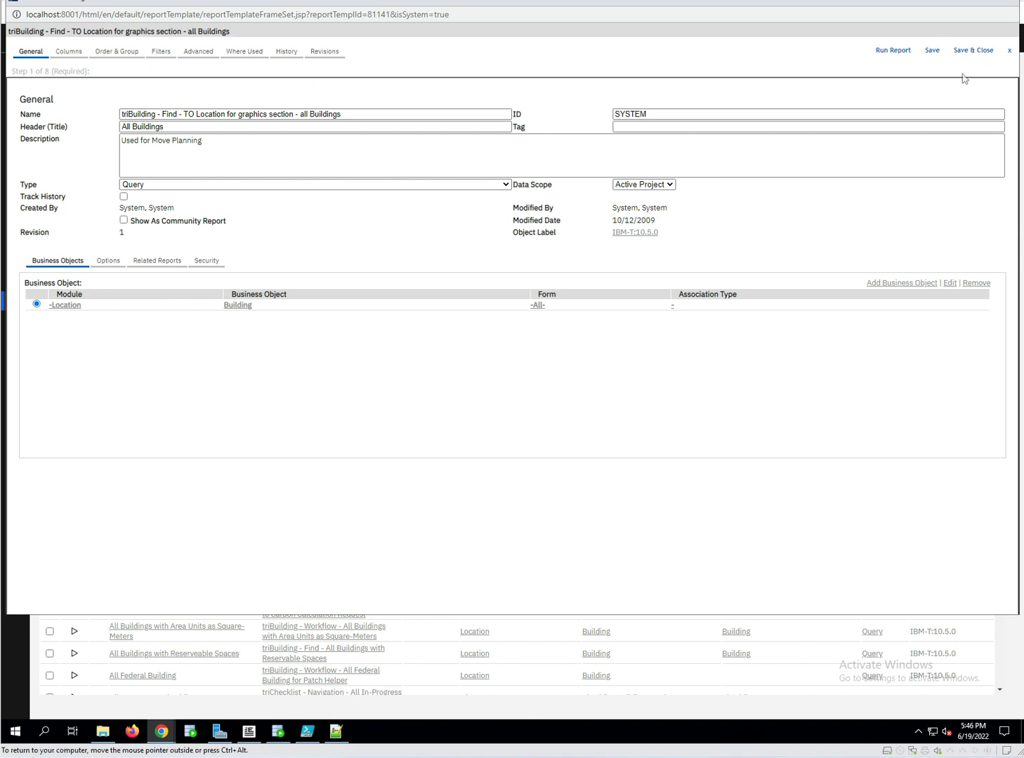
# Close the report's window without saving and return to the Tools page.
pyautogui.moveTo(699, 3); pyautogui.dragTo(694, 40)
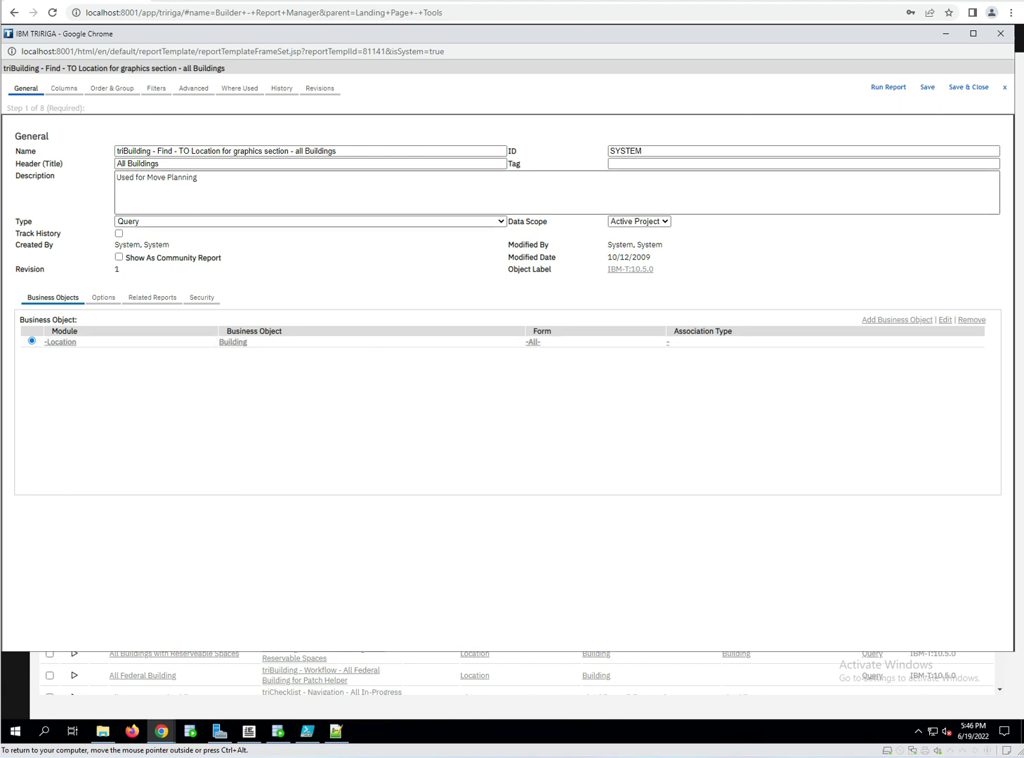
pyautogui.click(1000, 33)
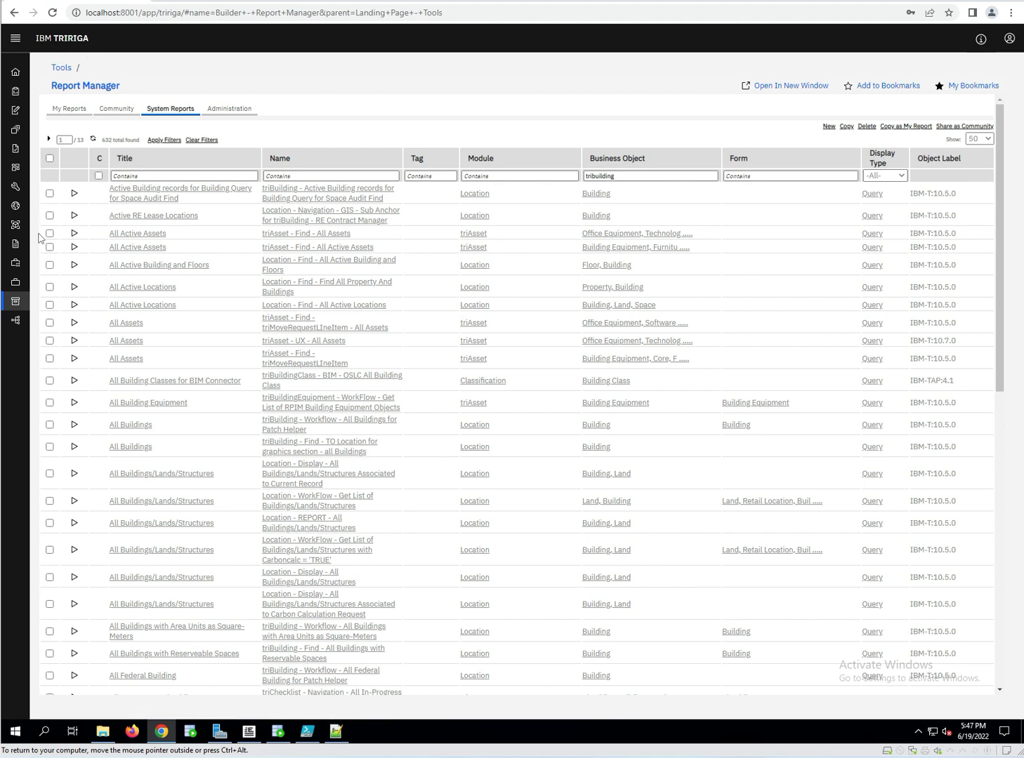
pyautogui.moveTo(28, 313)
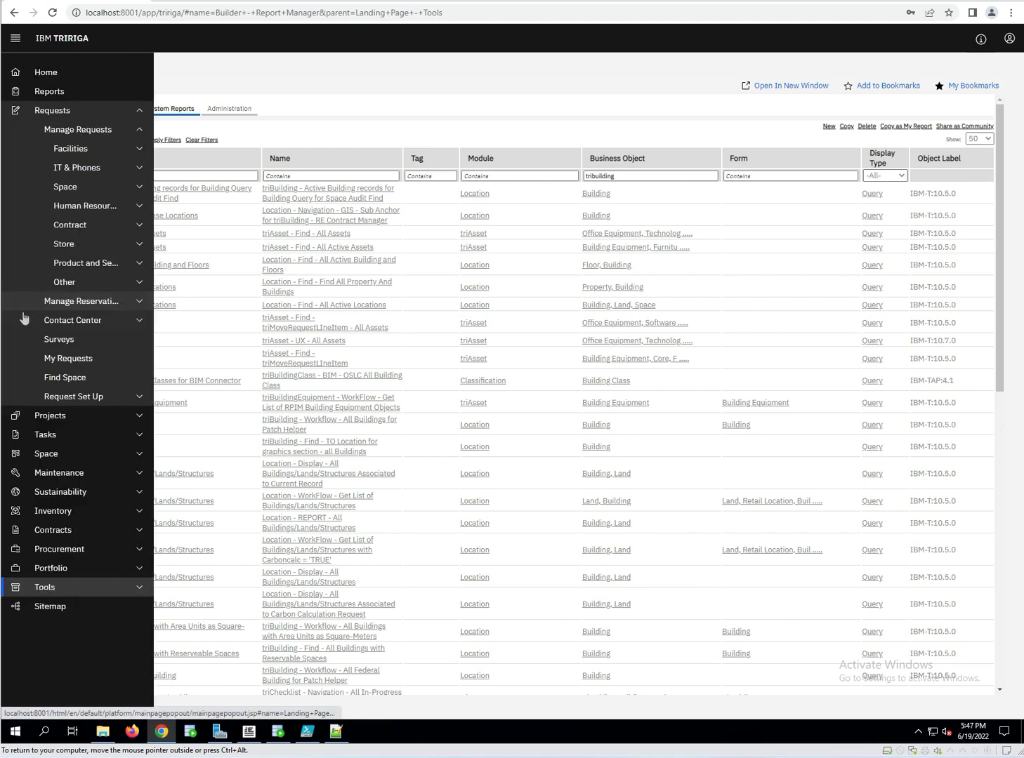
pyautogui.click(65, 589)
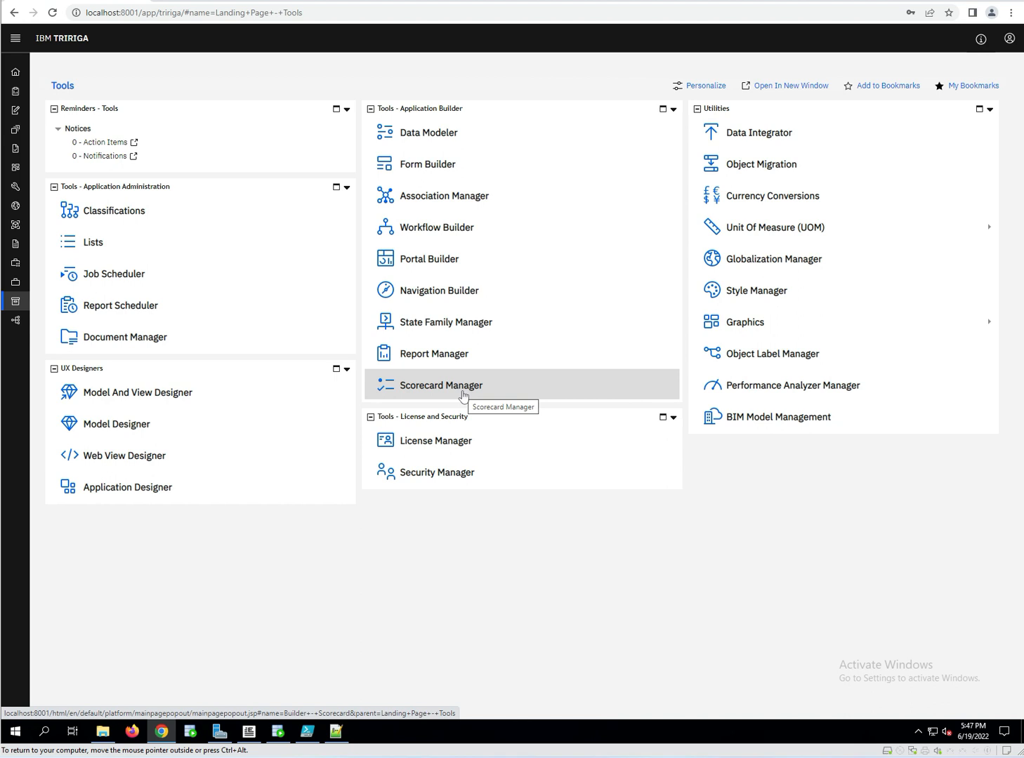
# View the scorecard list in the Scorecard Manager and return to the Tools page.
pyautogui.click(431, 388)
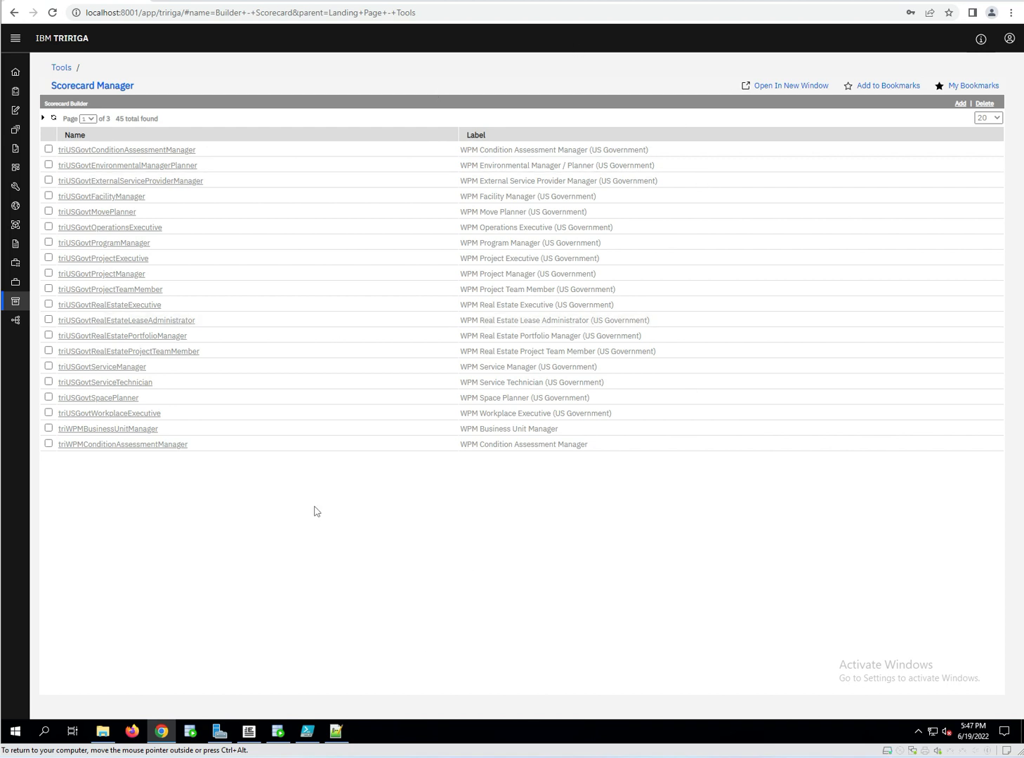
pyautogui.moveTo(36, 124)
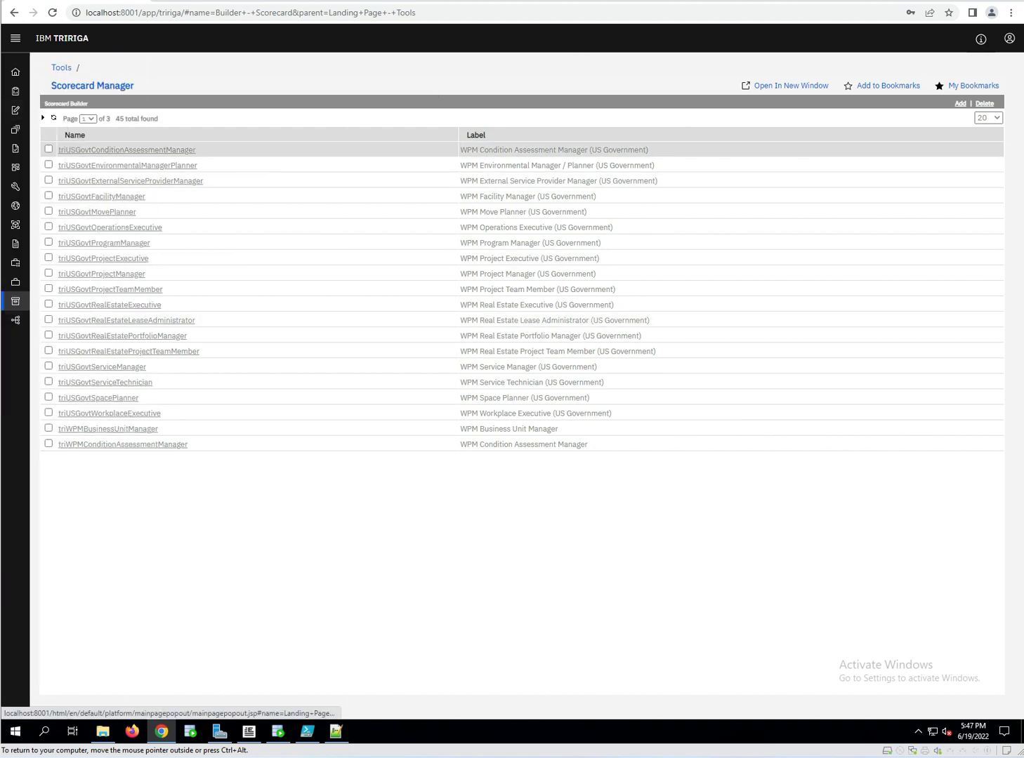
pyautogui.click(62, 69)
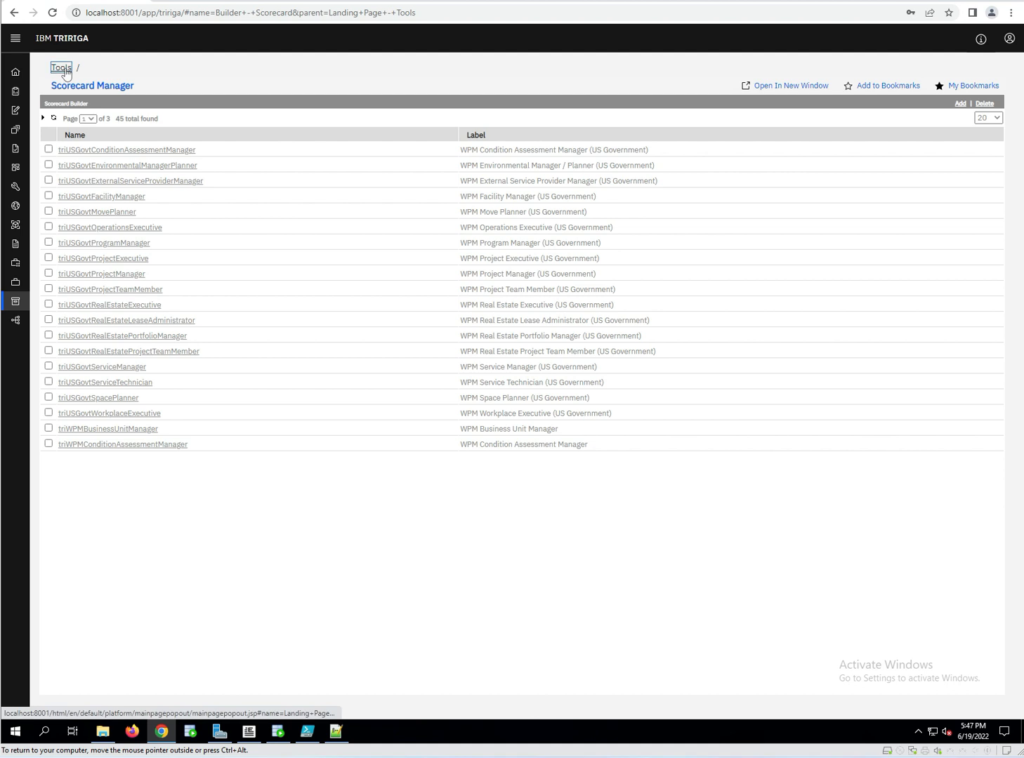
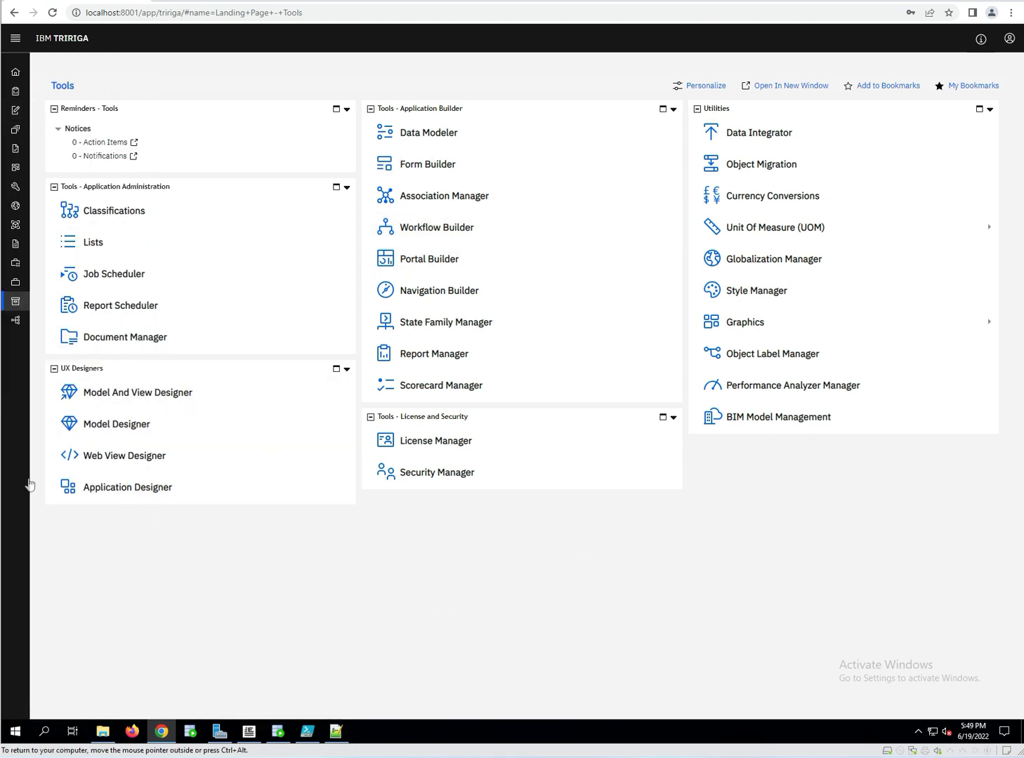
# Search the Sitemap for Integration Object and view its list of integration objects before returning to the Tools page.
pyautogui.moveTo(16, 512)
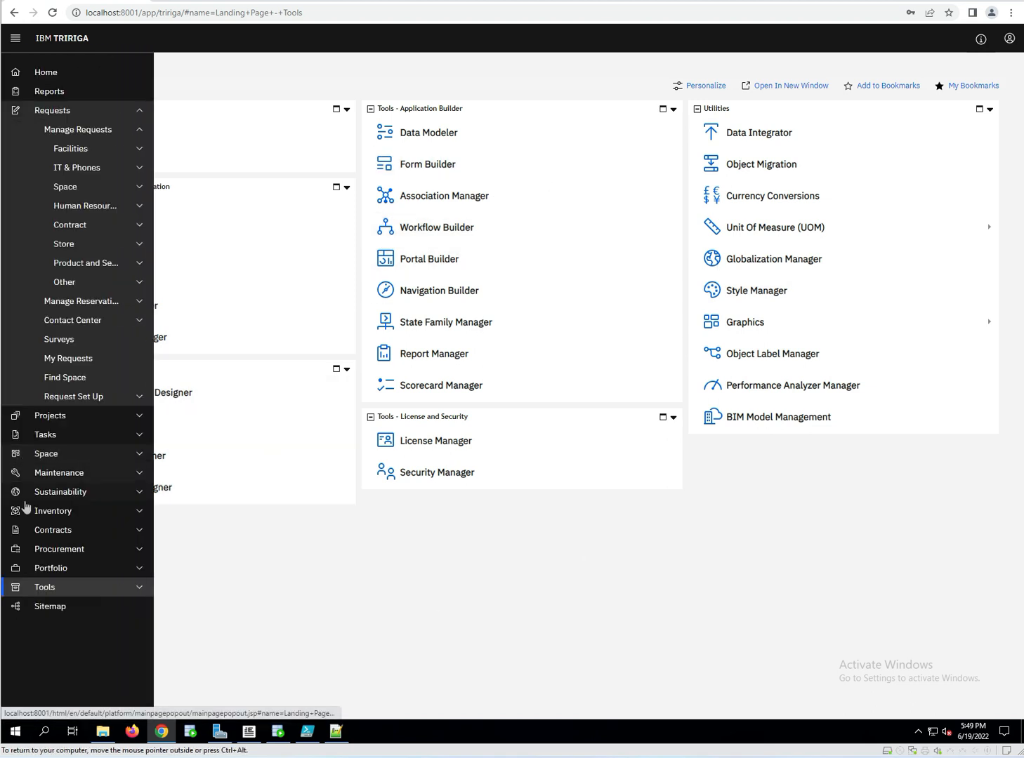
pyautogui.click(19, 608)
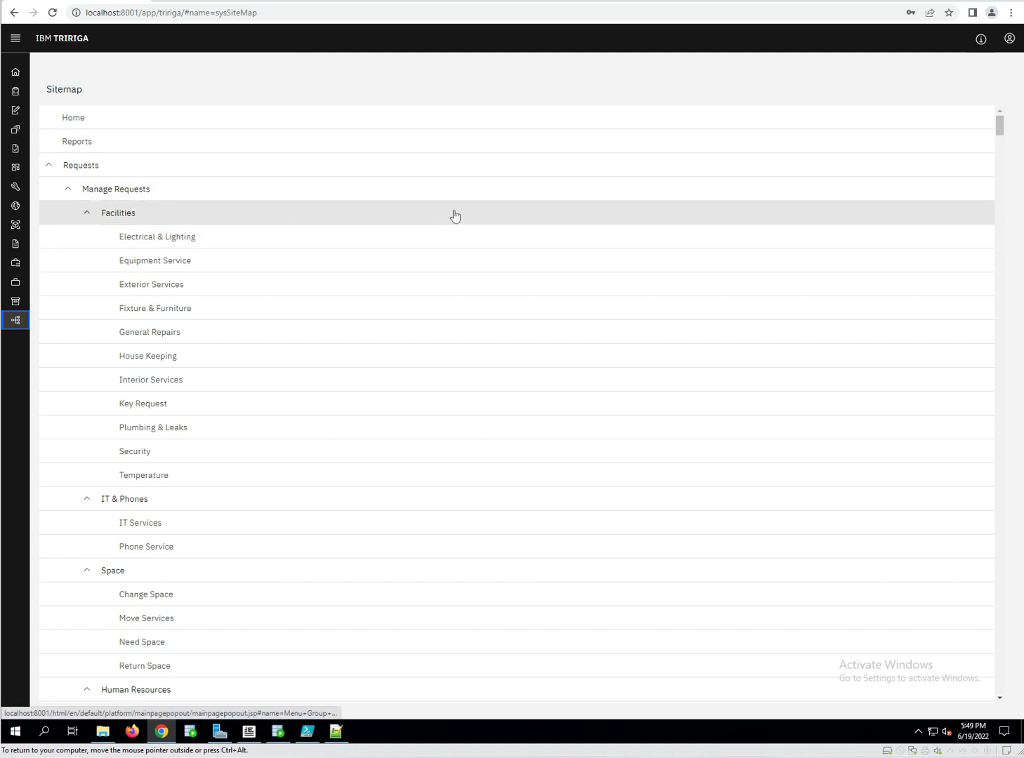
pyautogui.hotkey('ctrl', 'f')
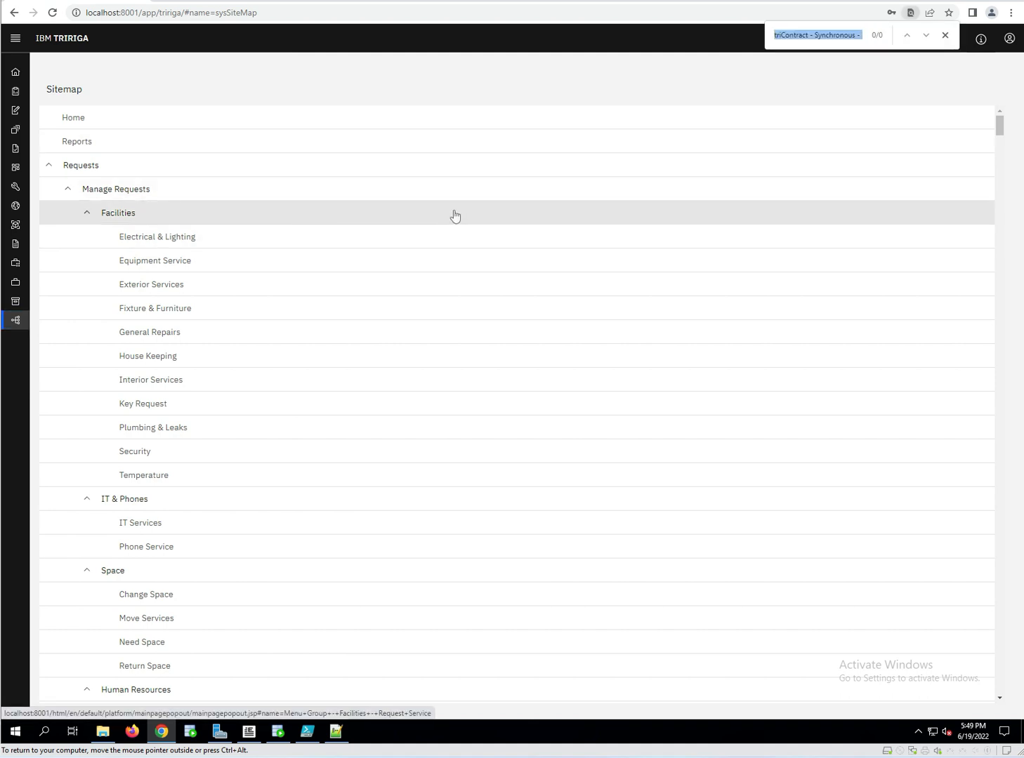
pyautogui.write('Integ')
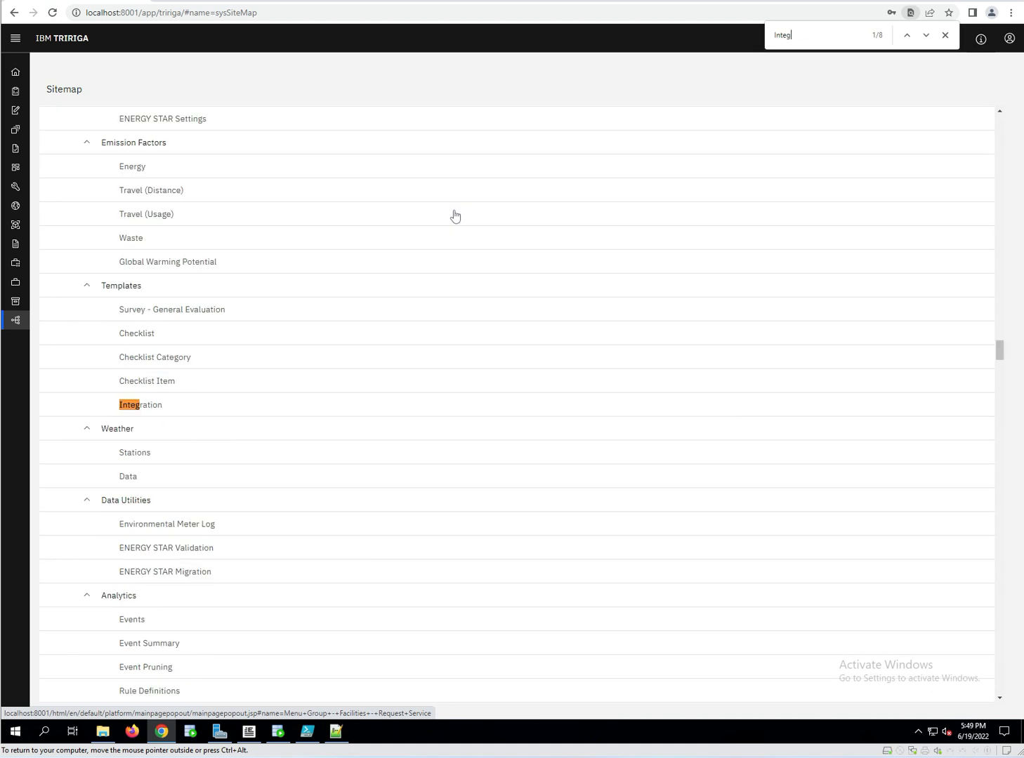
pyautogui.write('ration Object')
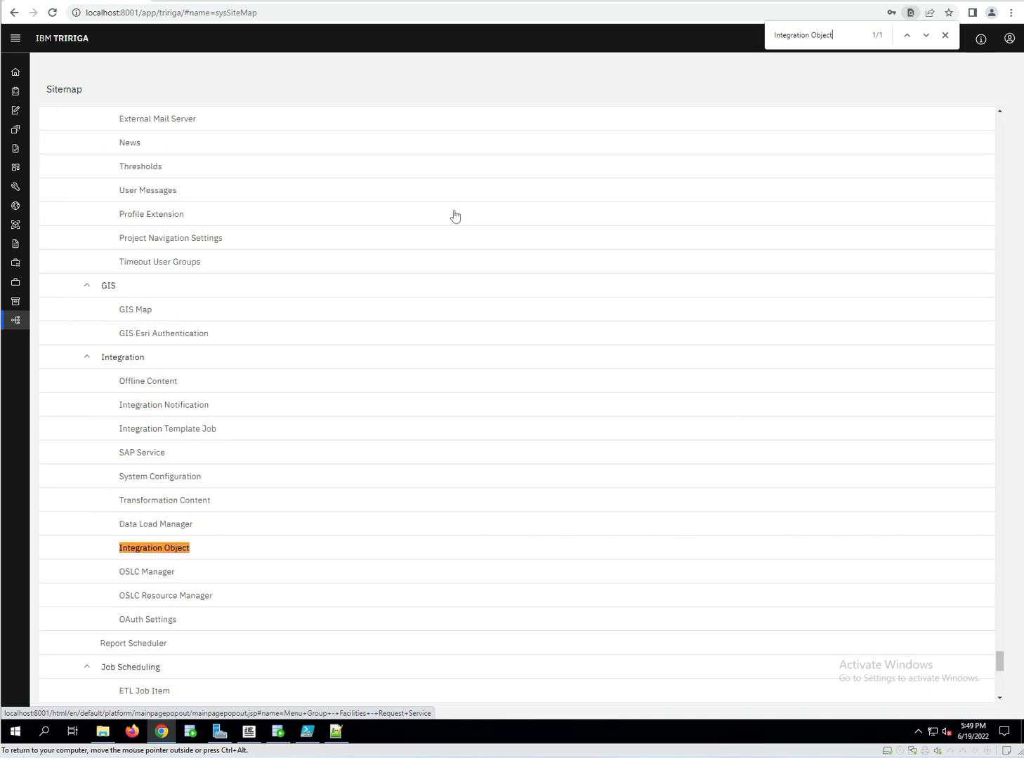
pyautogui.click(152, 550)
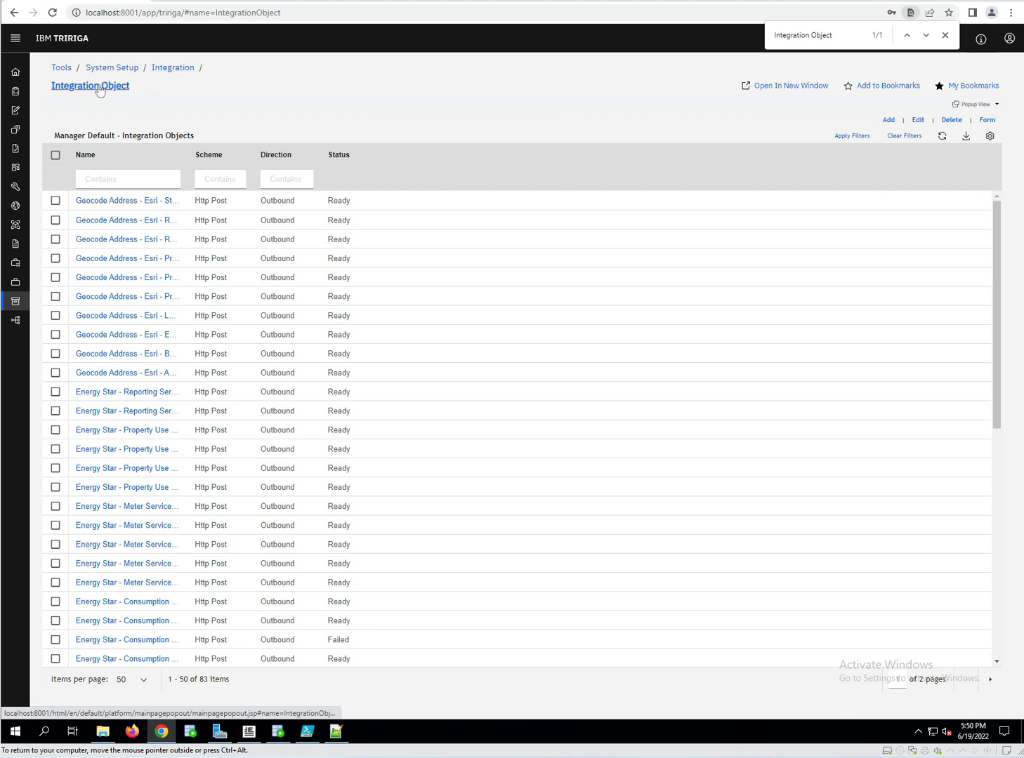
pyautogui.moveTo(17, 336)
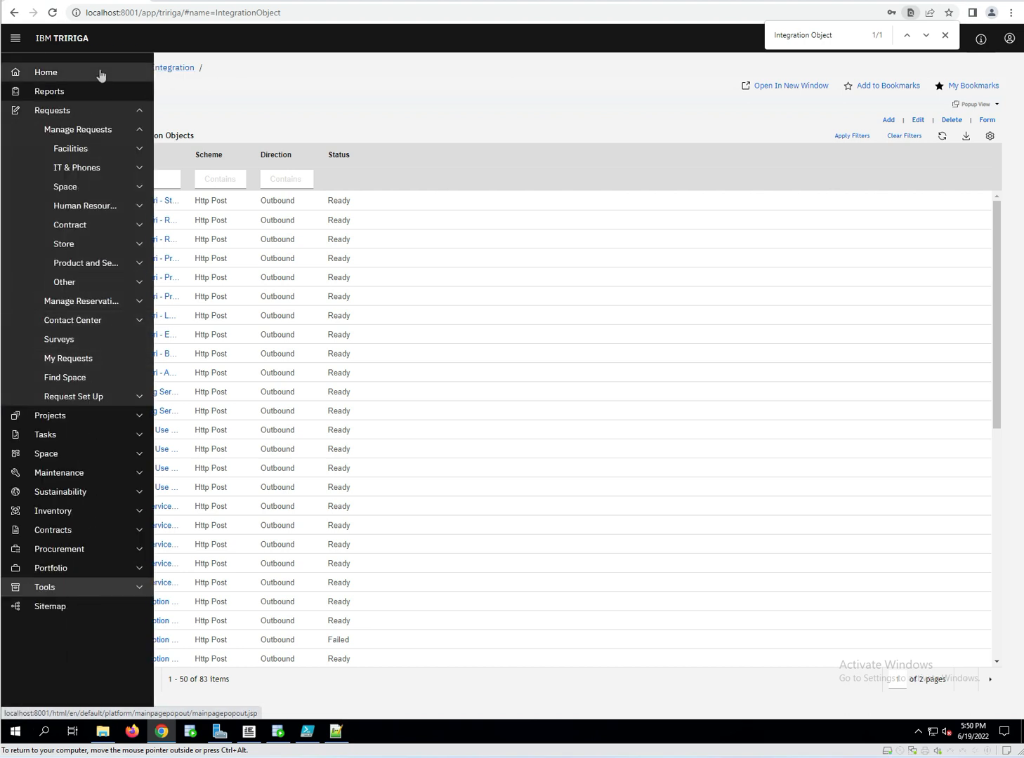
pyautogui.click(60, 67)
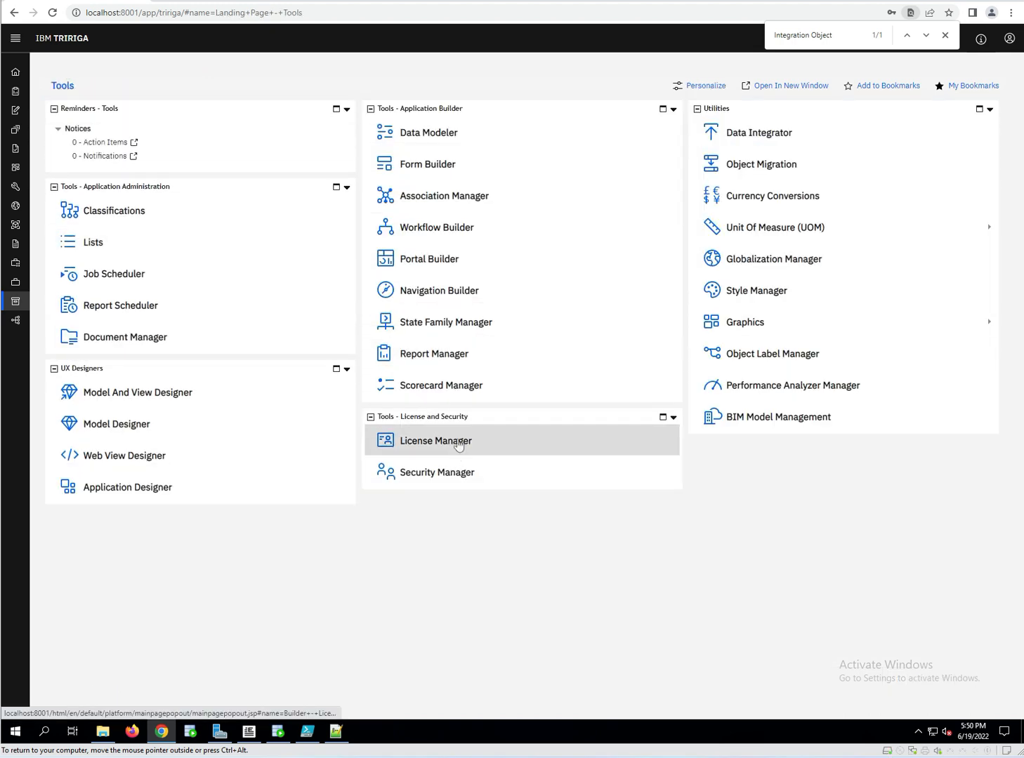
# View the Integration Object list within the Integration section of Tools' System Setup and return to the Home page.
pyautogui.moveTo(35, 481)
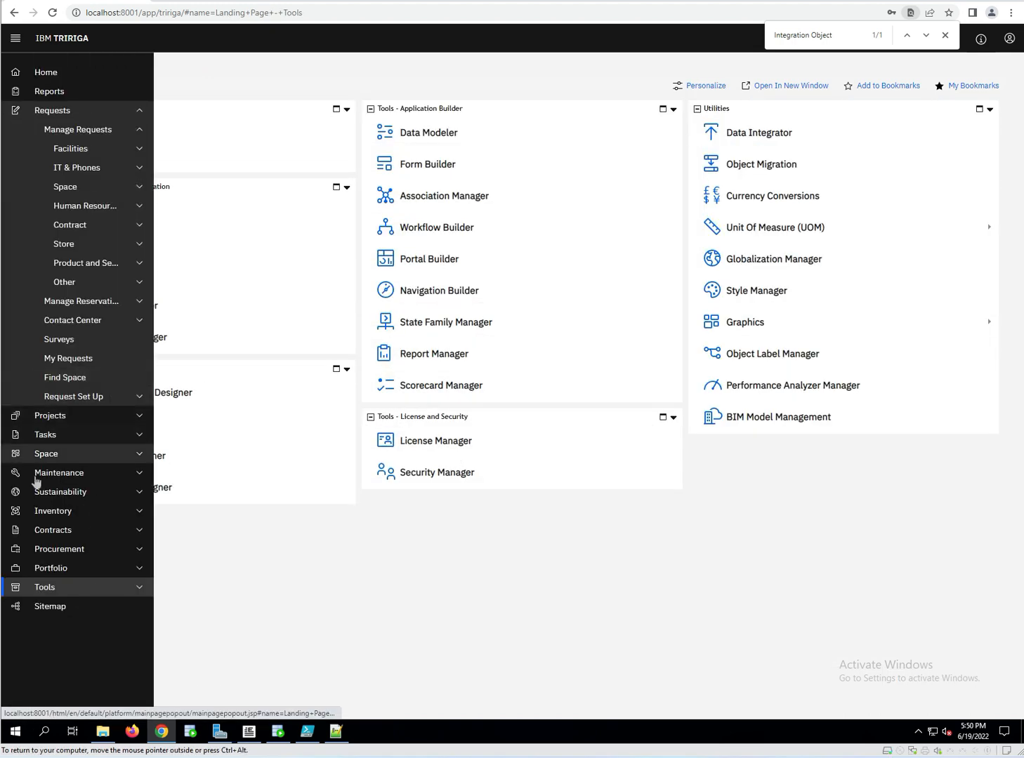
pyautogui.click(132, 590)
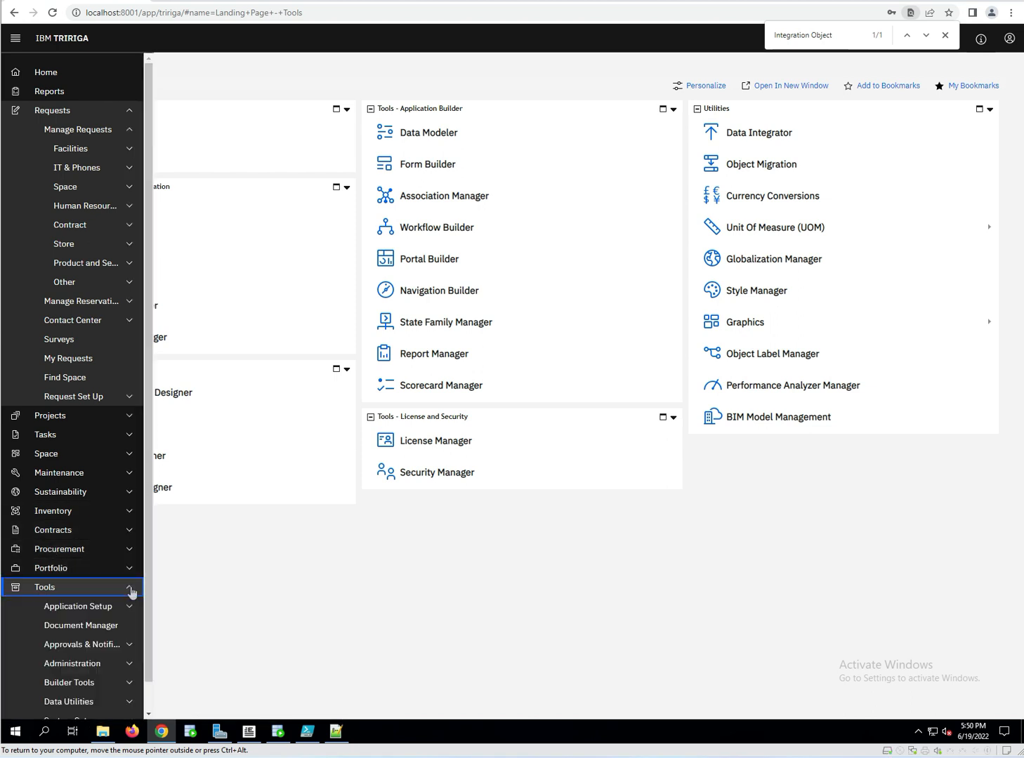
pyautogui.scroll(-1, 131, 591)
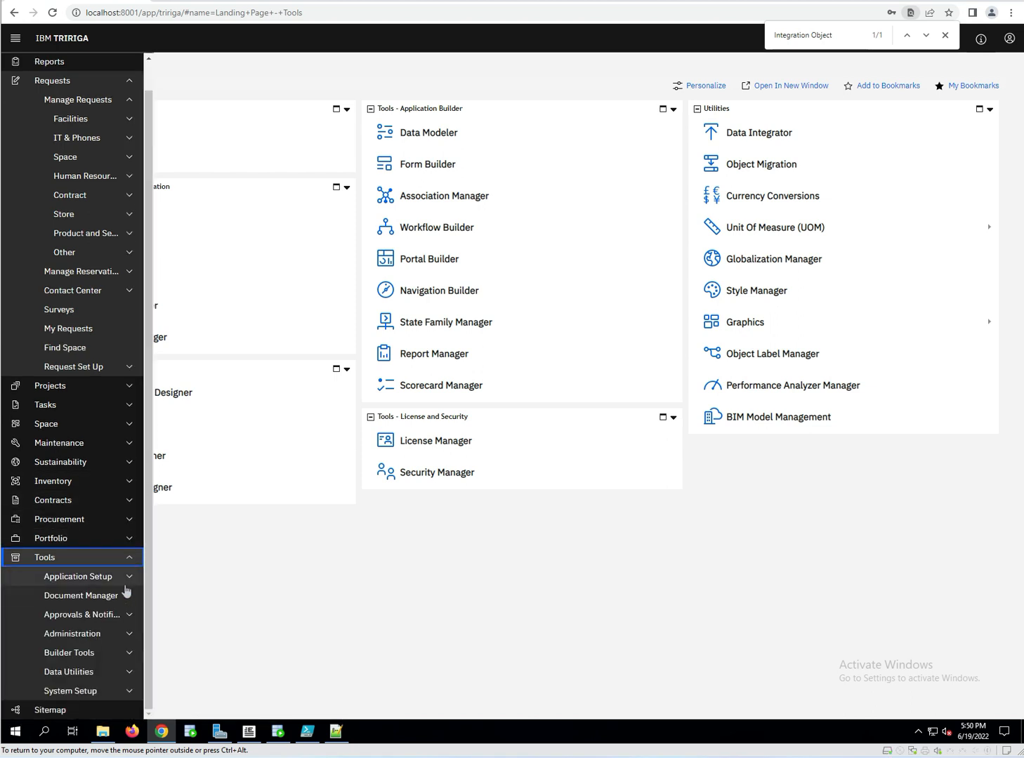
pyautogui.click(106, 693)
pyautogui.scroll(-2, 109, 668)
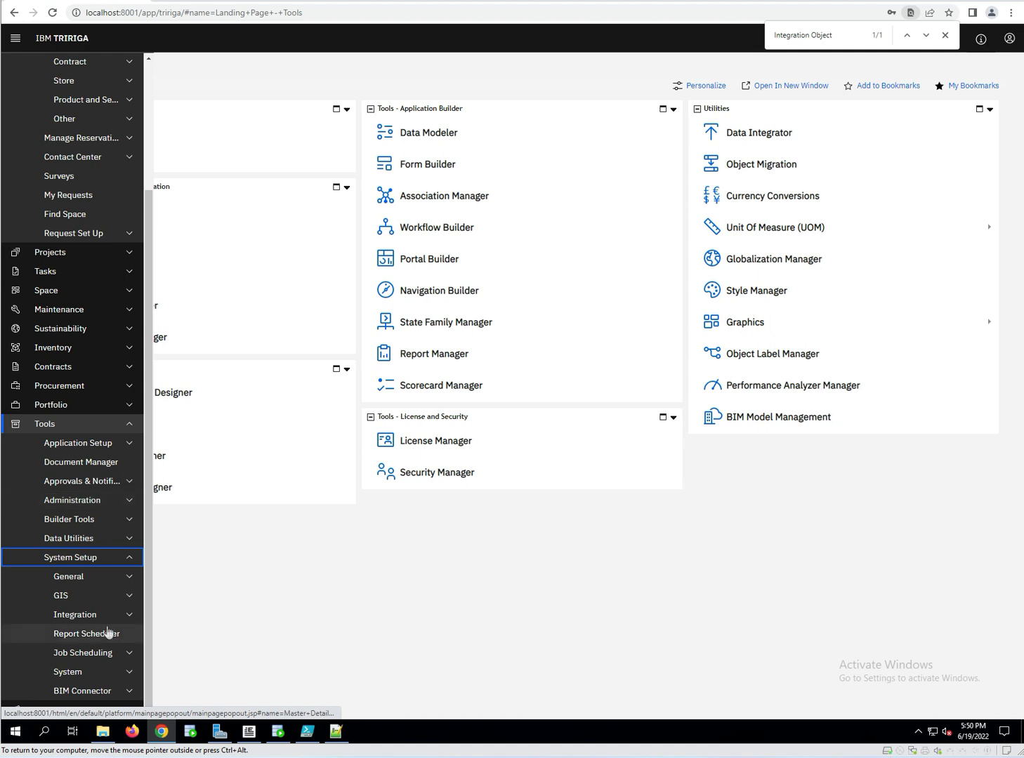
pyautogui.click(124, 617)
pyautogui.scroll(-2, 125, 625)
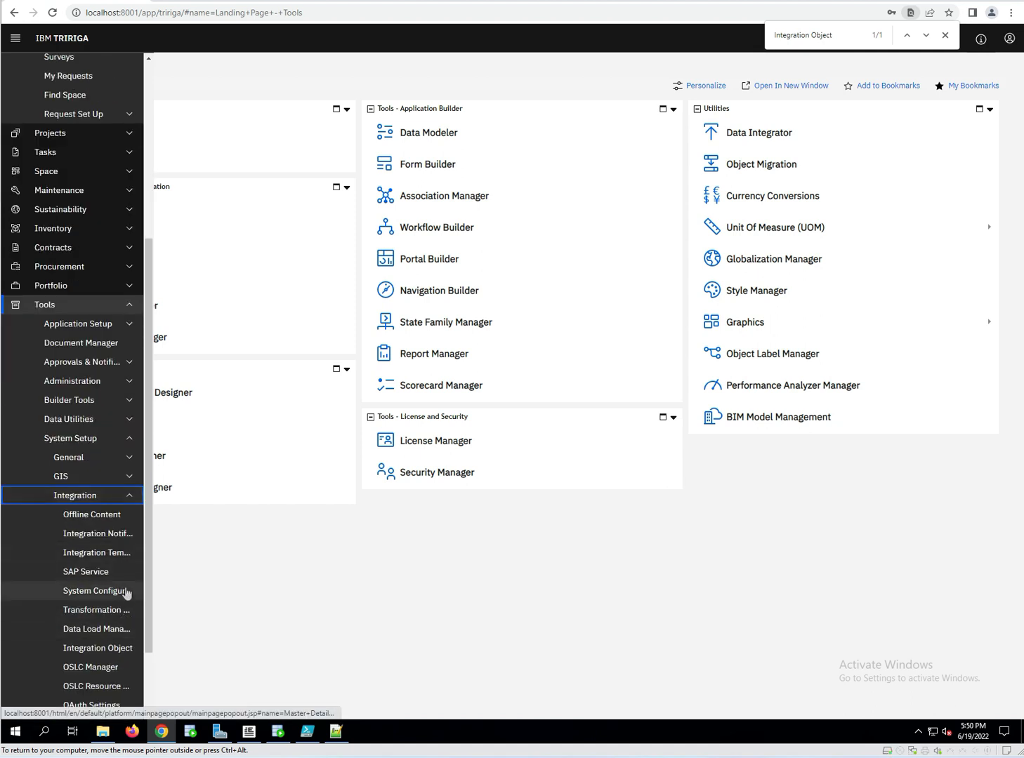
pyautogui.click(109, 649)
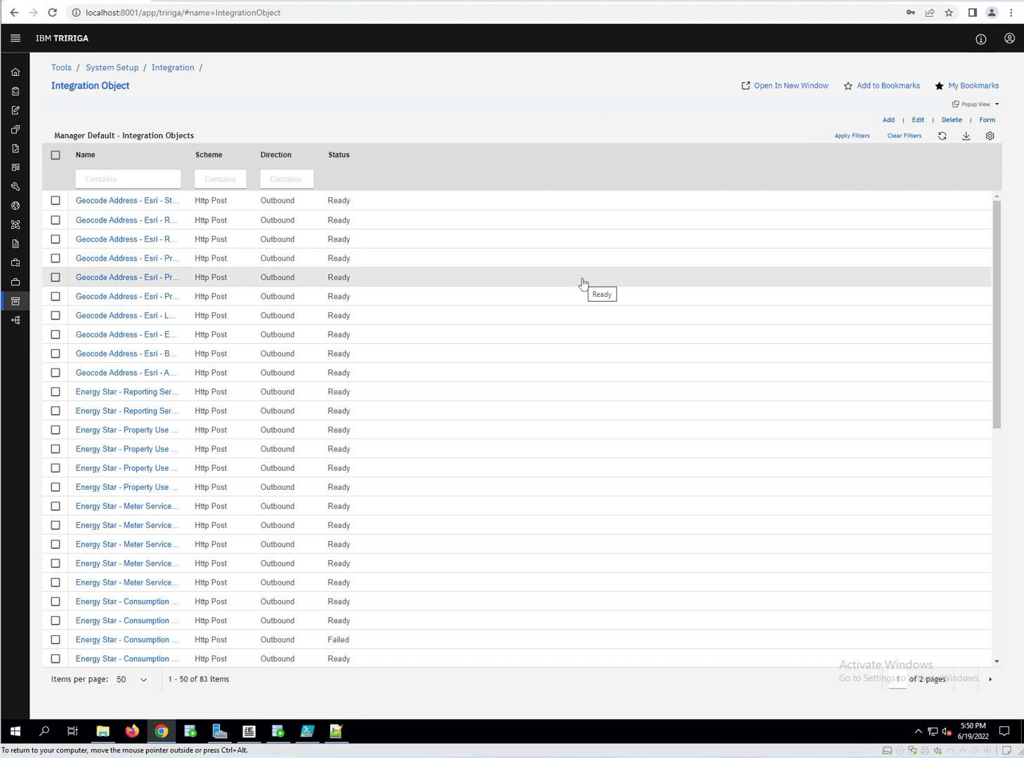
pyautogui.moveTo(11, 390)
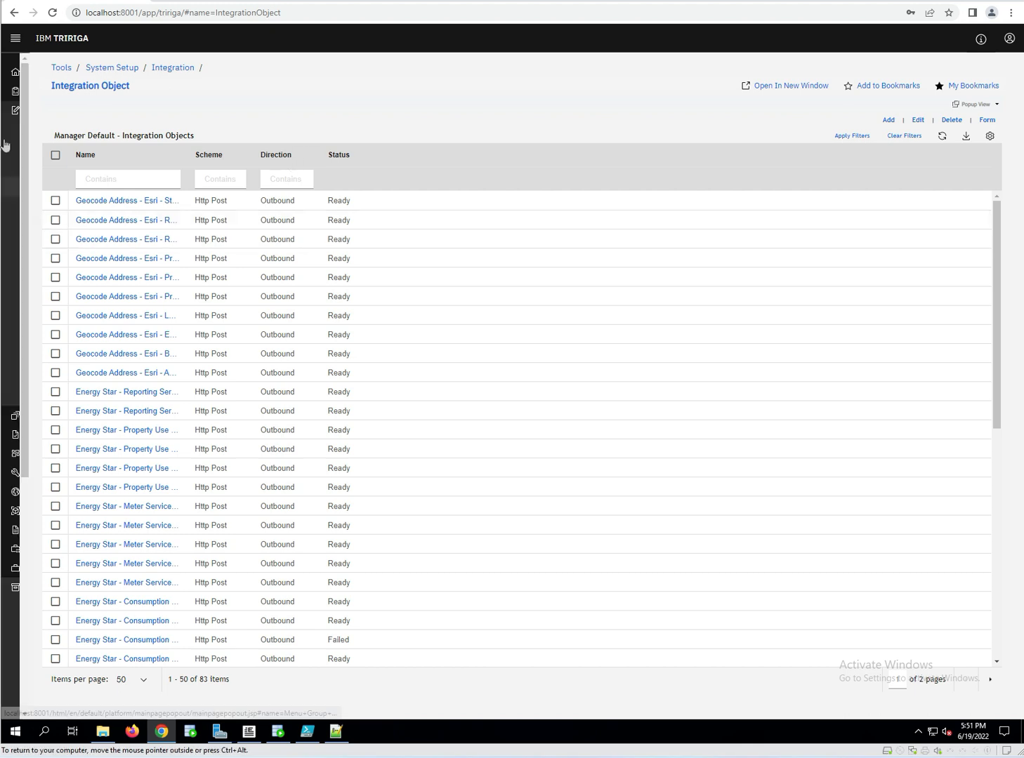
pyautogui.click(26, 78)
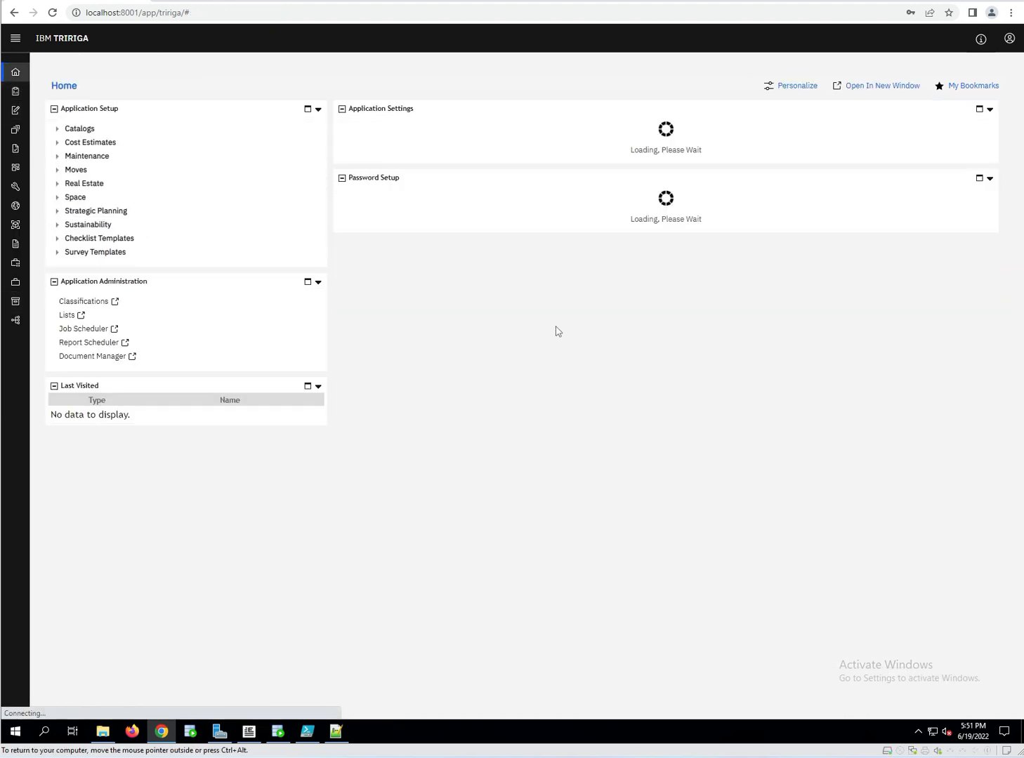